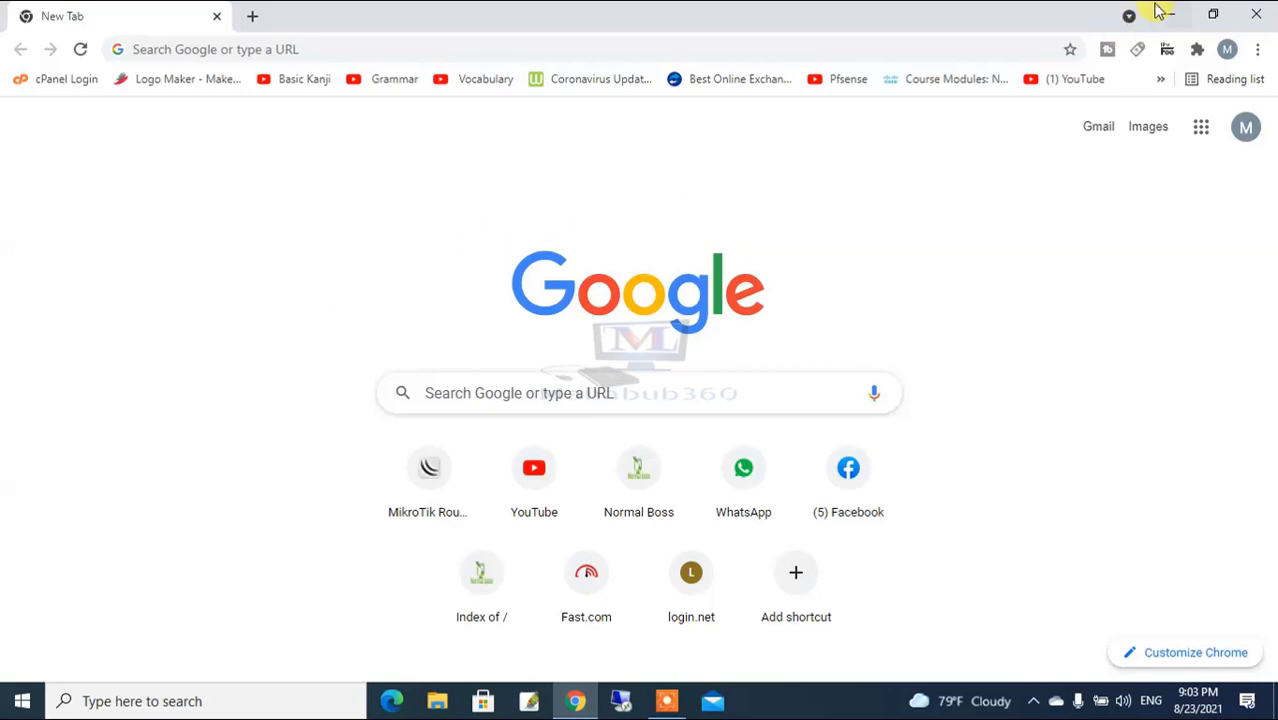
- In WinBox, refresh the neighbor list, connect to the RB941-2nD router, and select the routeros-smips package
left_click(1168, 13)
double_click(596, 215)
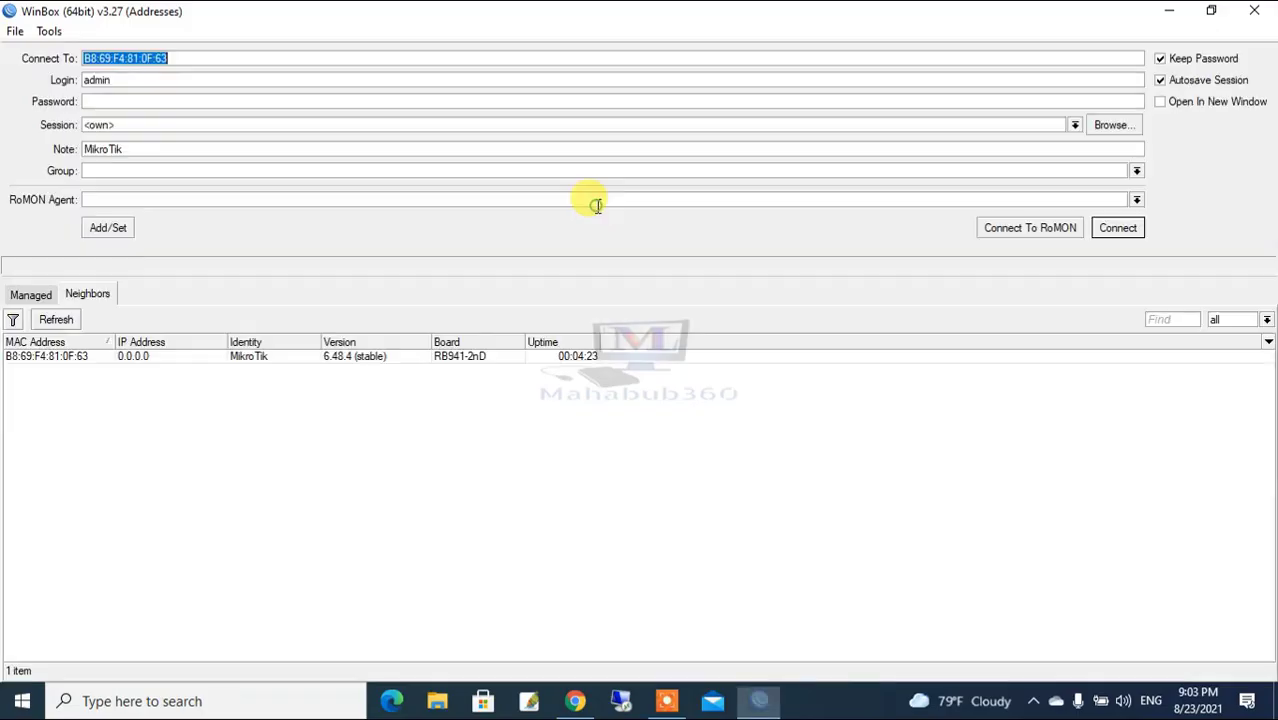
left_click(57, 319)
left_click(188, 408)
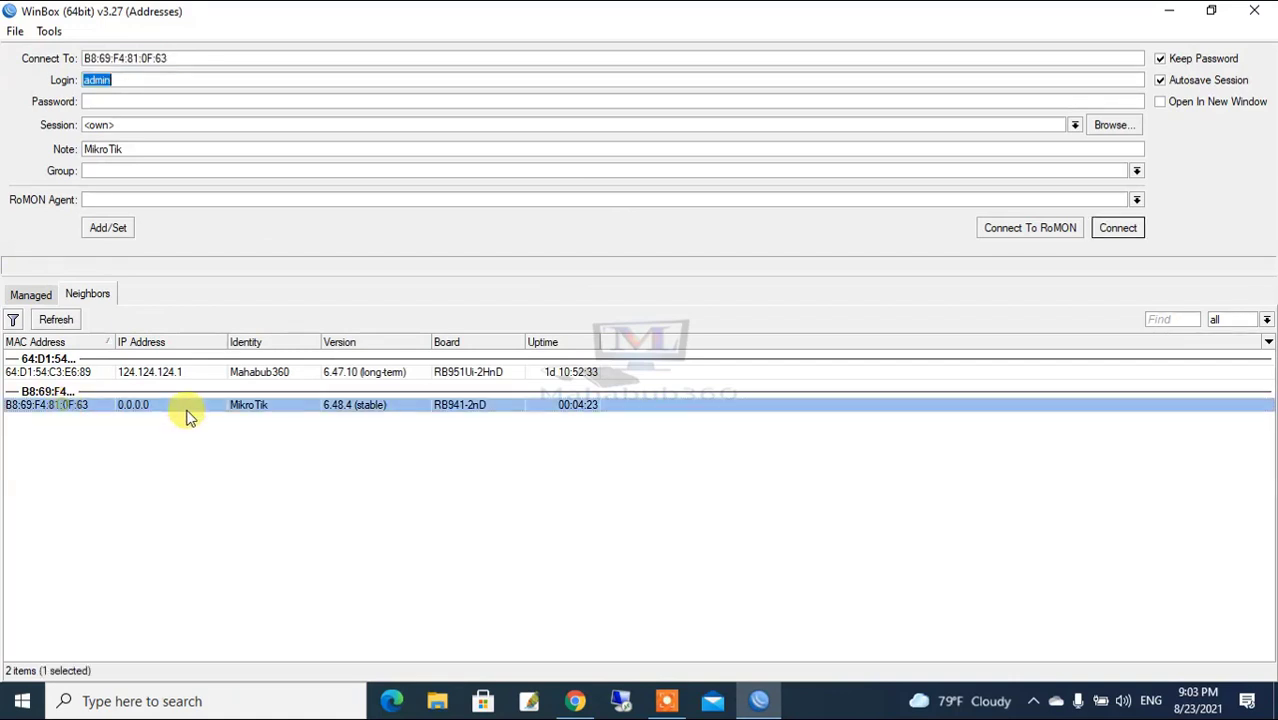
left_click(1120, 229)
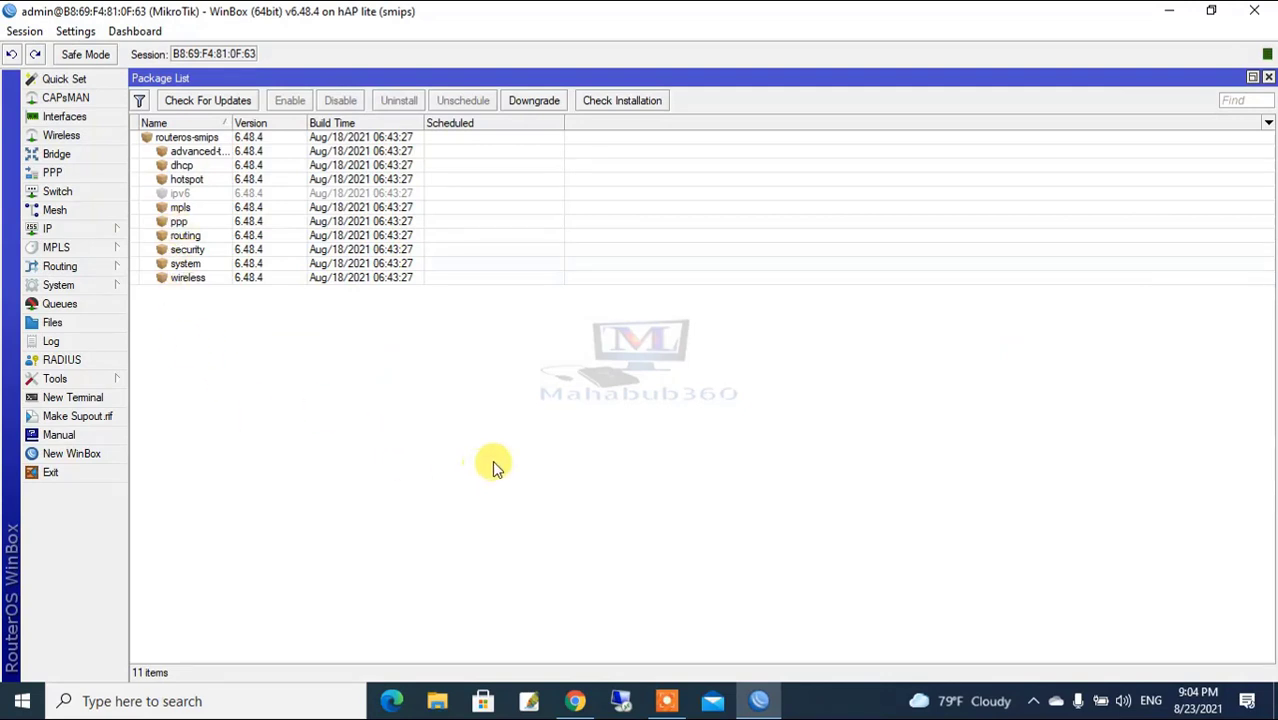
left_click(249, 141)
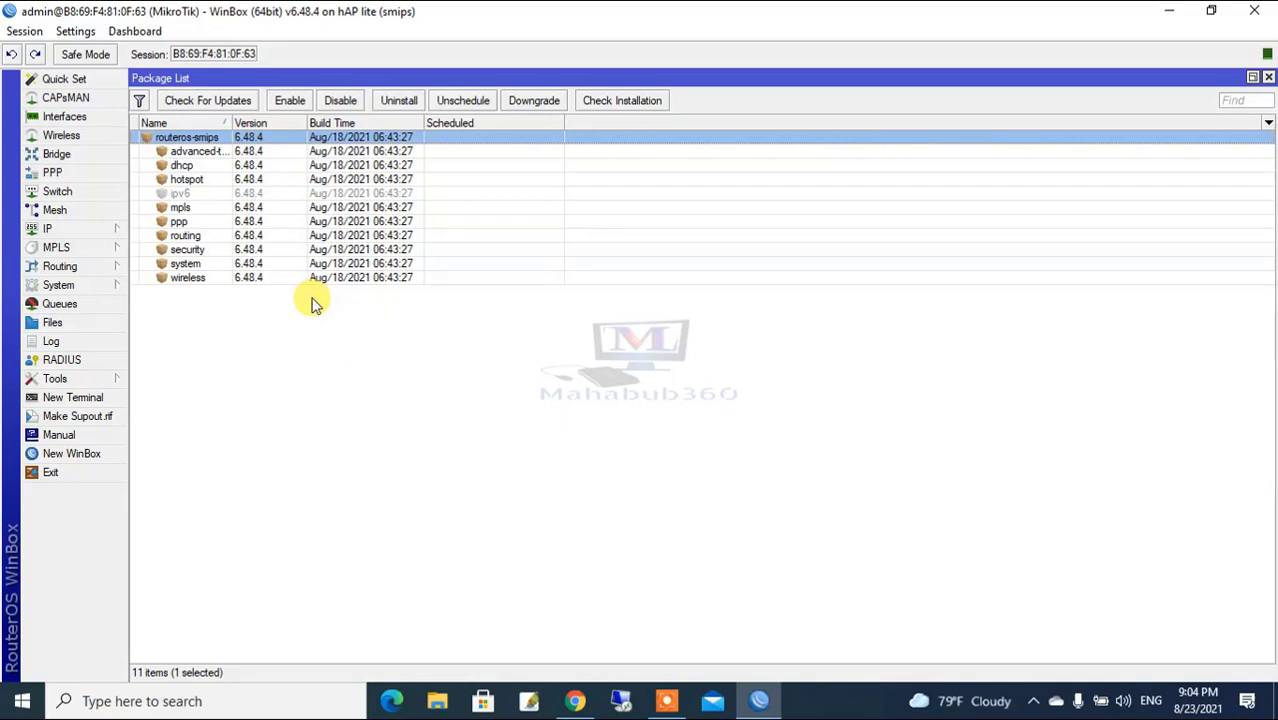
- Examine the DDNS and Update Time options in the router's IP Cloud settings and close them without changes
left_click(115, 229)
left_click(152, 288)
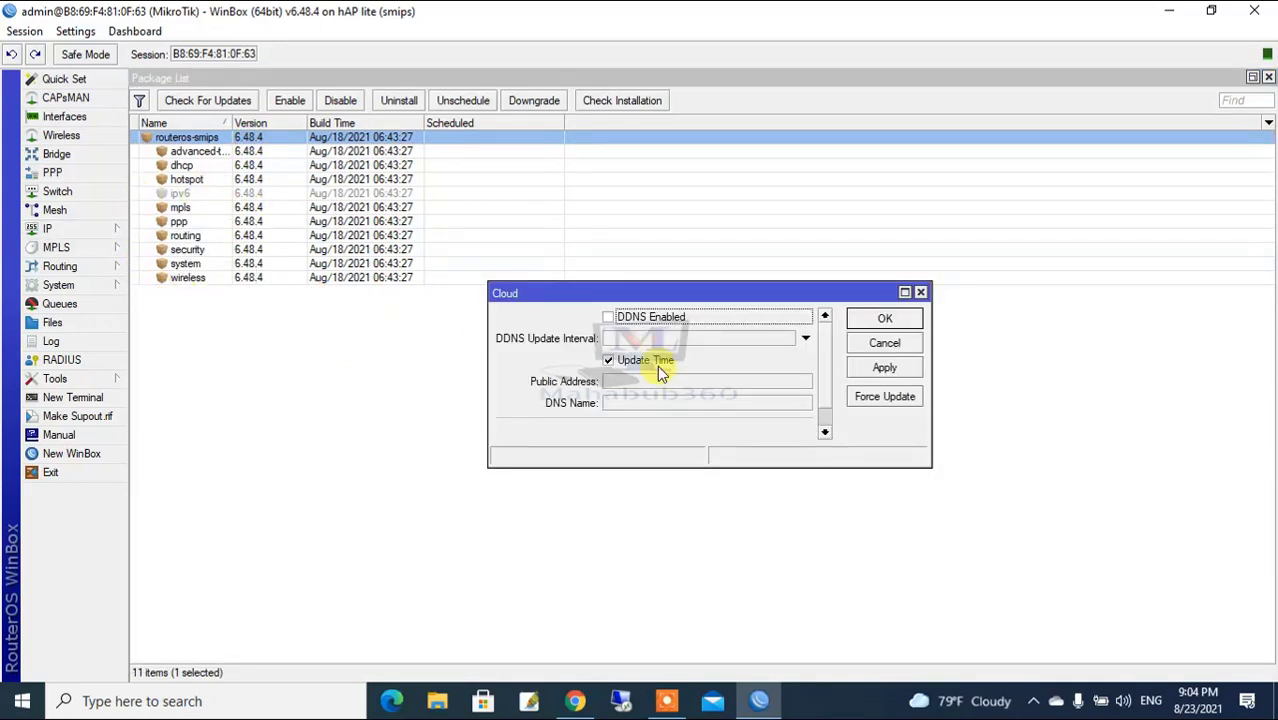
left_click(884, 343)
left_click(106, 229)
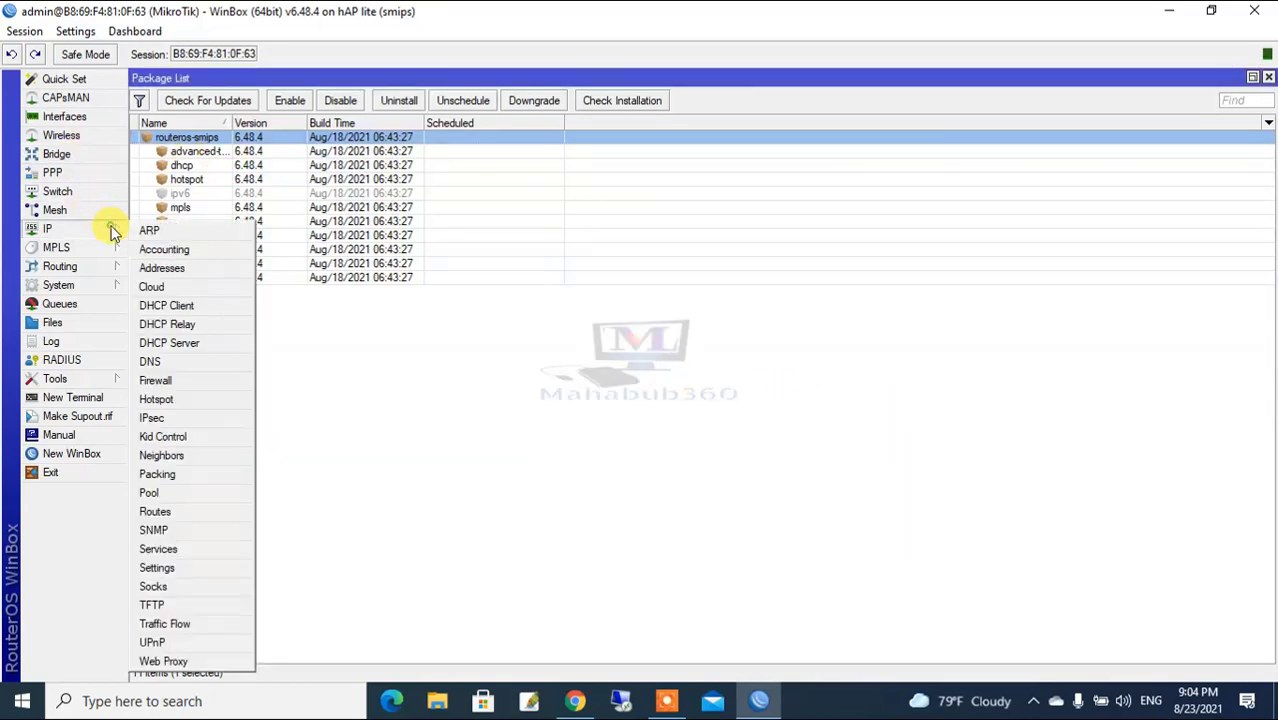
left_click(205, 286)
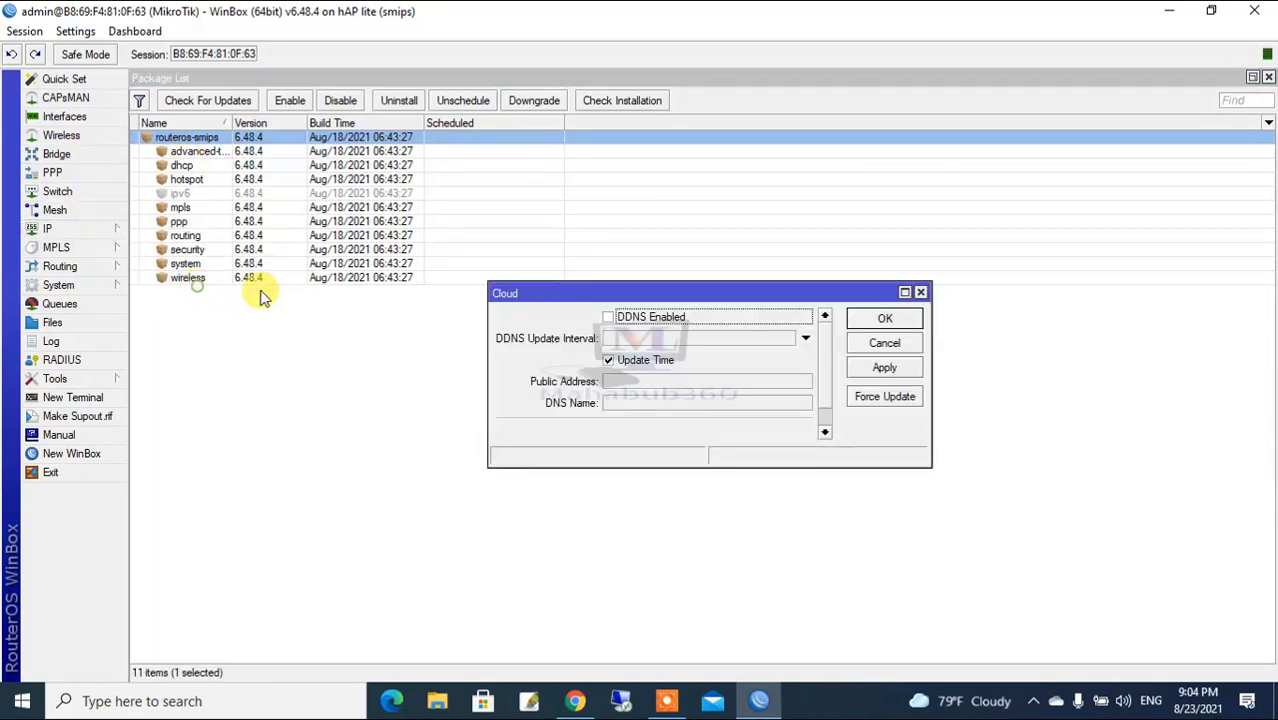
left_click(630, 340)
left_click(884, 345)
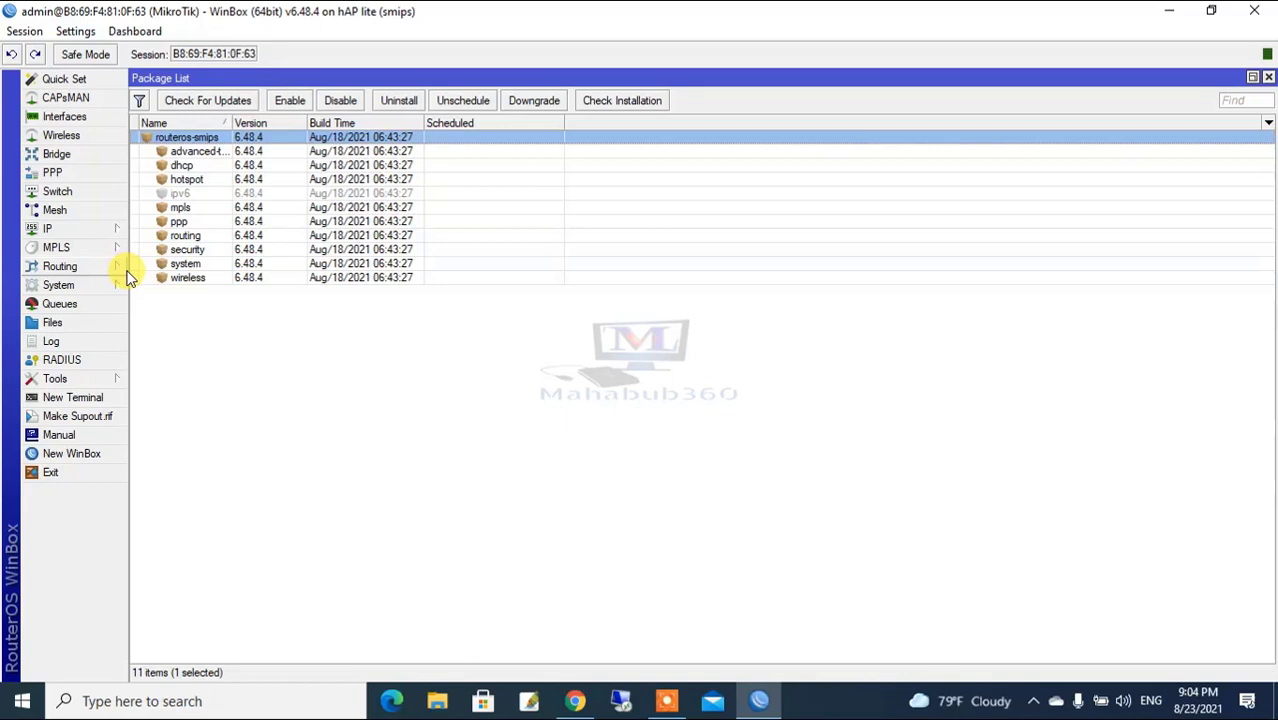
- Try turning on DDNS in the IP Cloud settings and discard the change
left_click(114, 232)
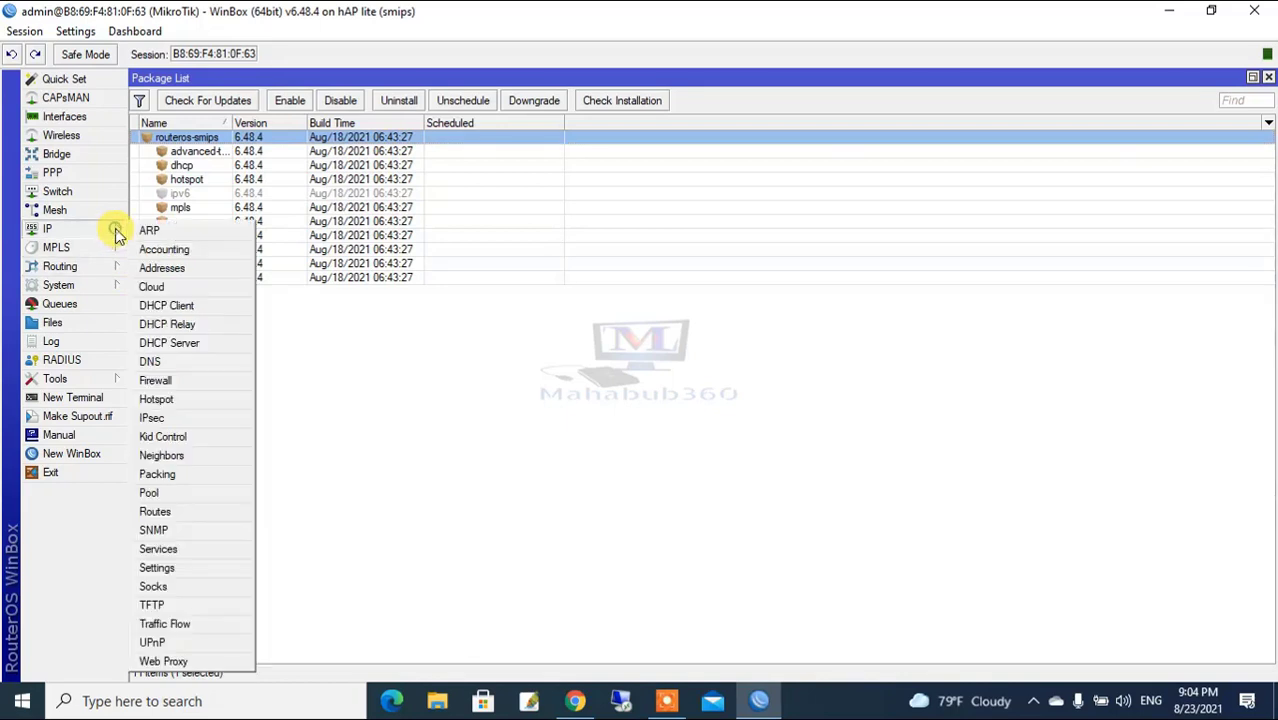
left_click(158, 286)
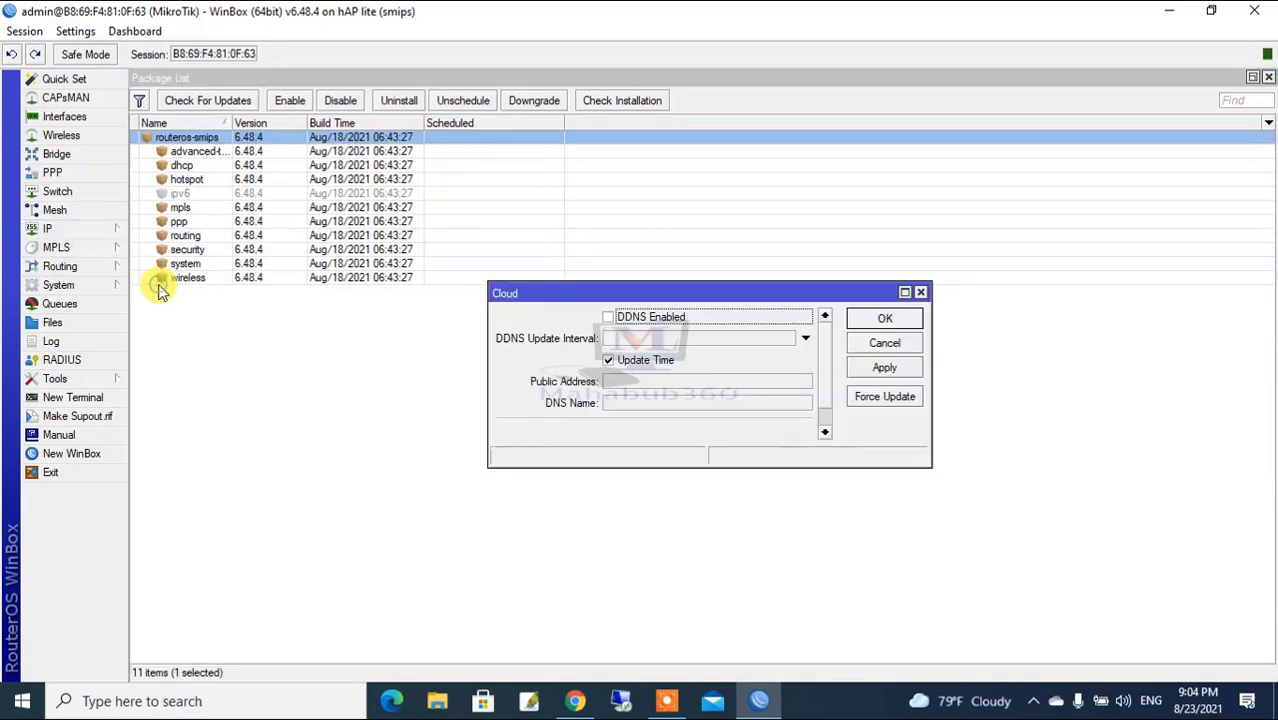
left_click(650, 317)
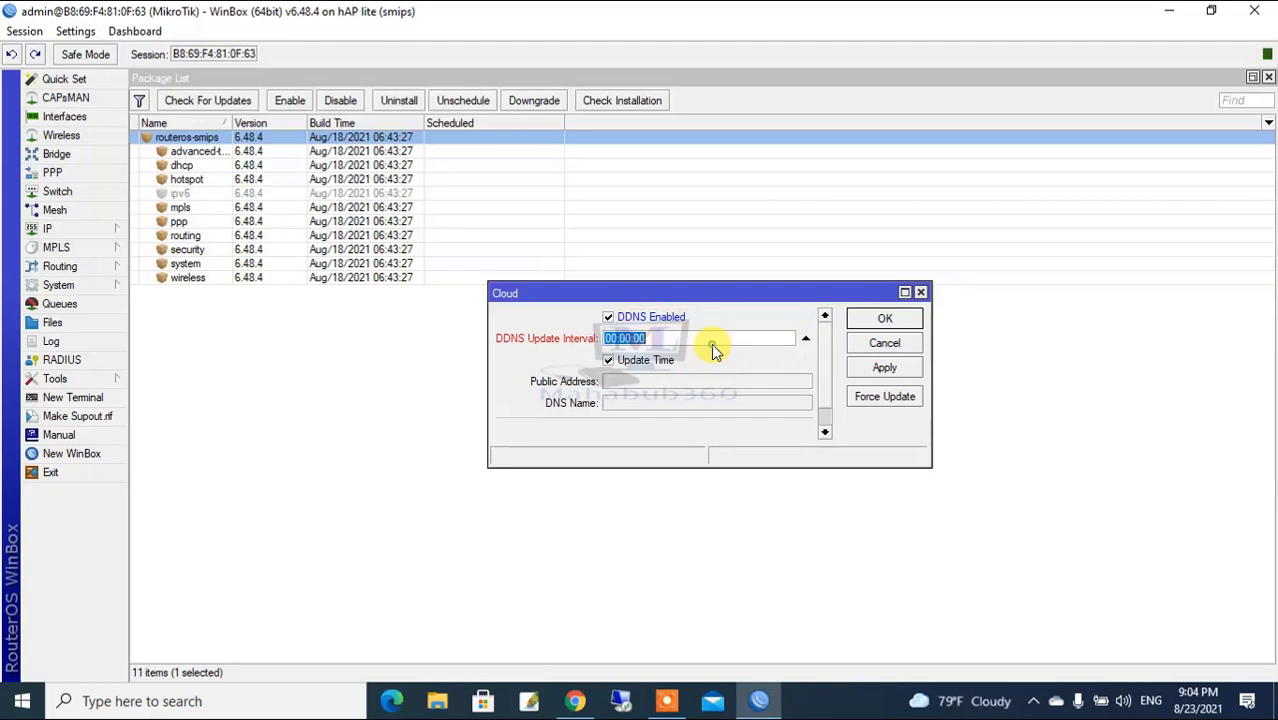
left_click(878, 344)
left_click(122, 232)
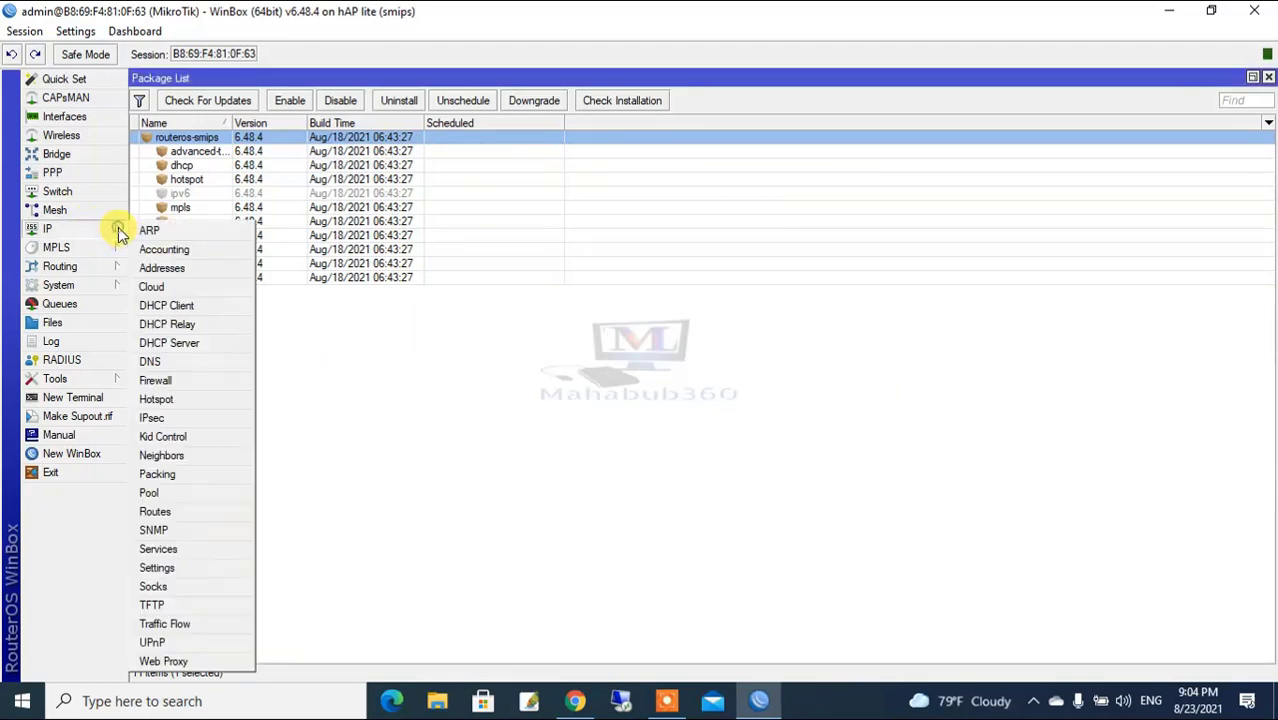
left_click(159, 287)
left_click(608, 317)
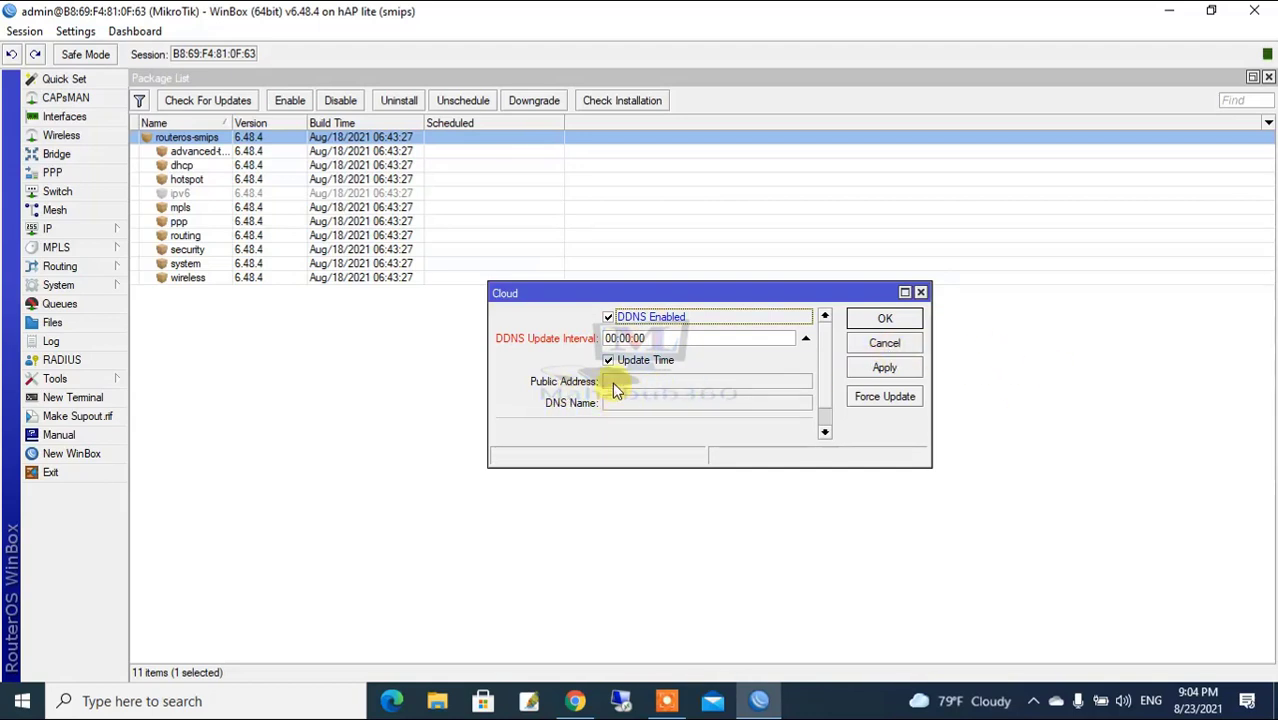
left_click(697, 383)
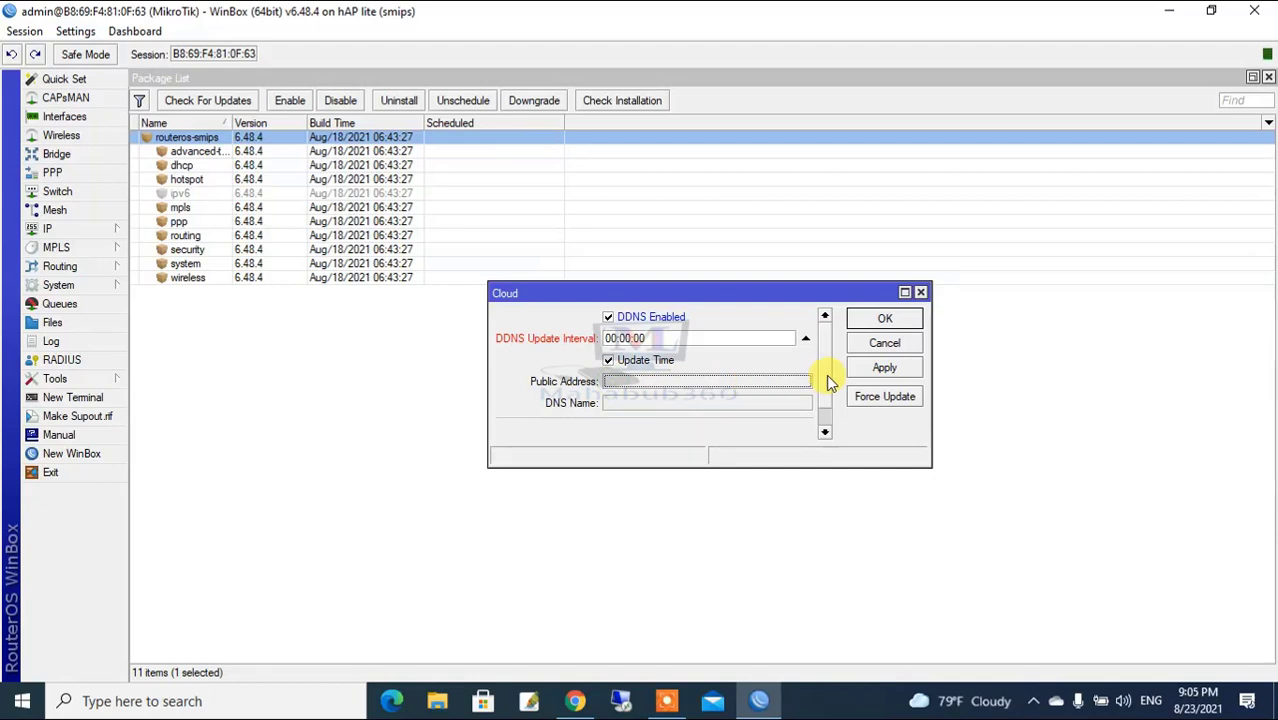
left_click(884, 343)
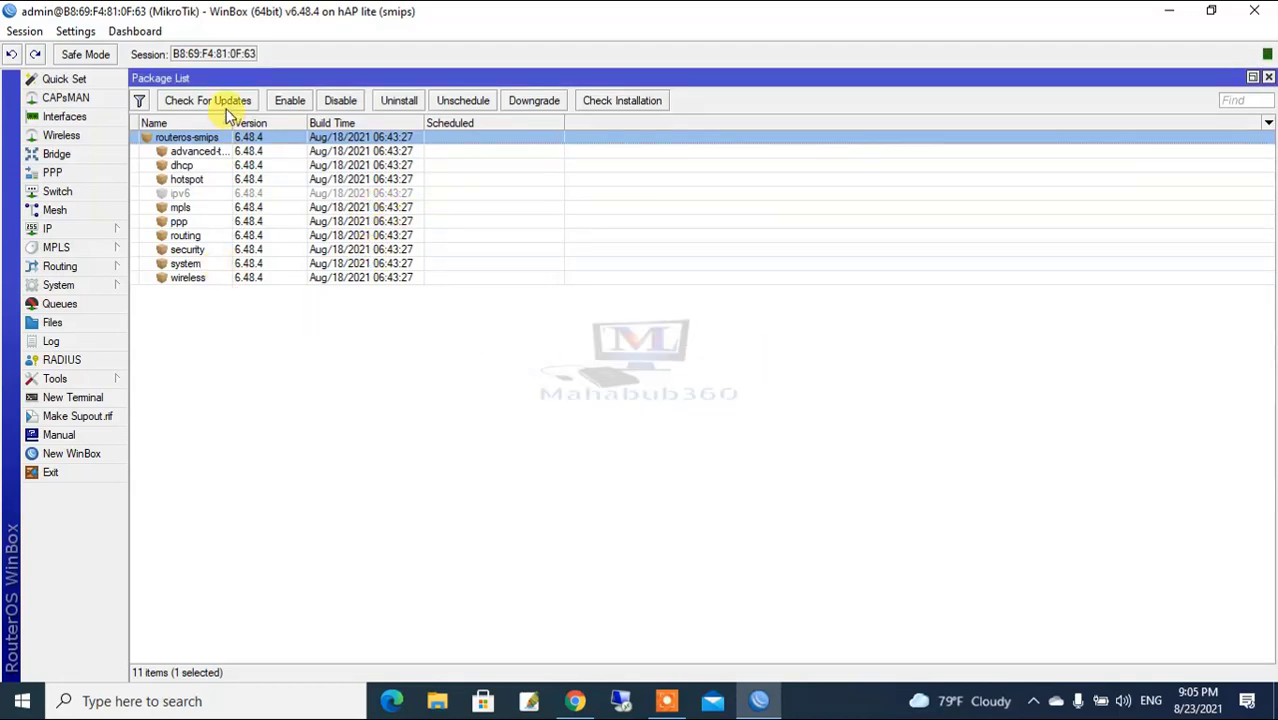
- Widen the Name column of the package list to fit the full package names and clear the selection
left_click_drag(229, 122, 247, 122)
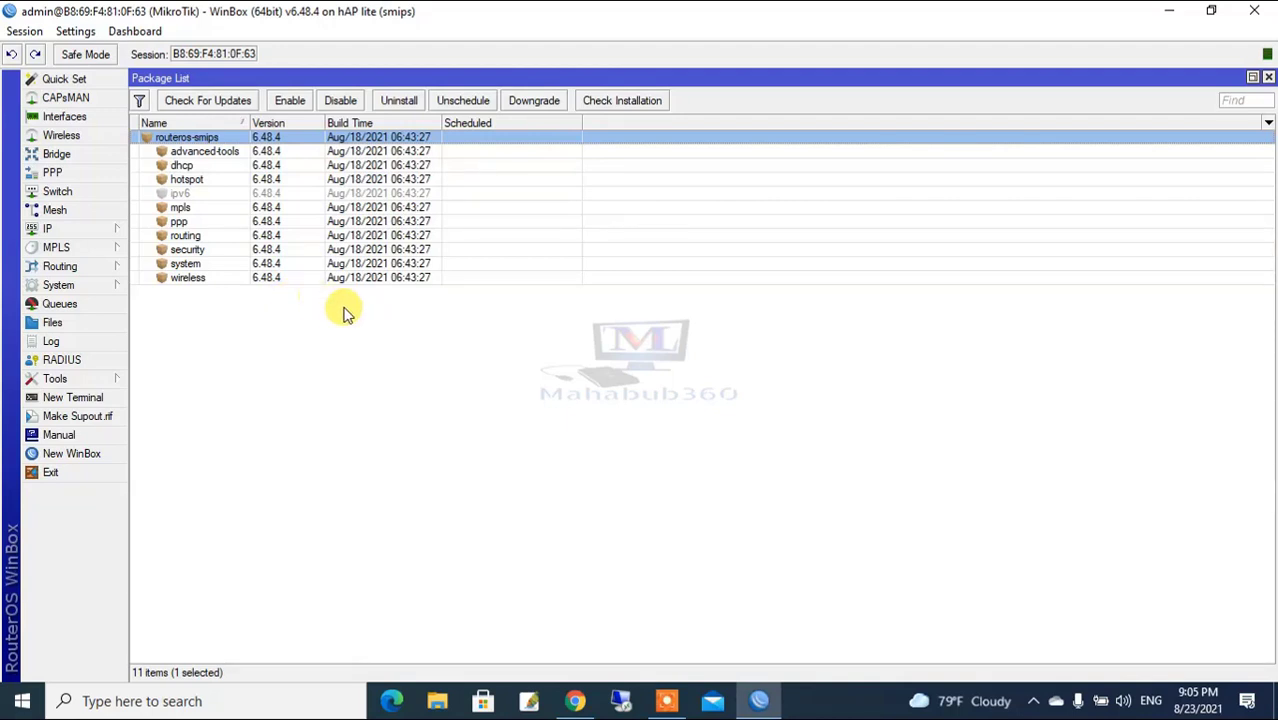
left_click(427, 352)
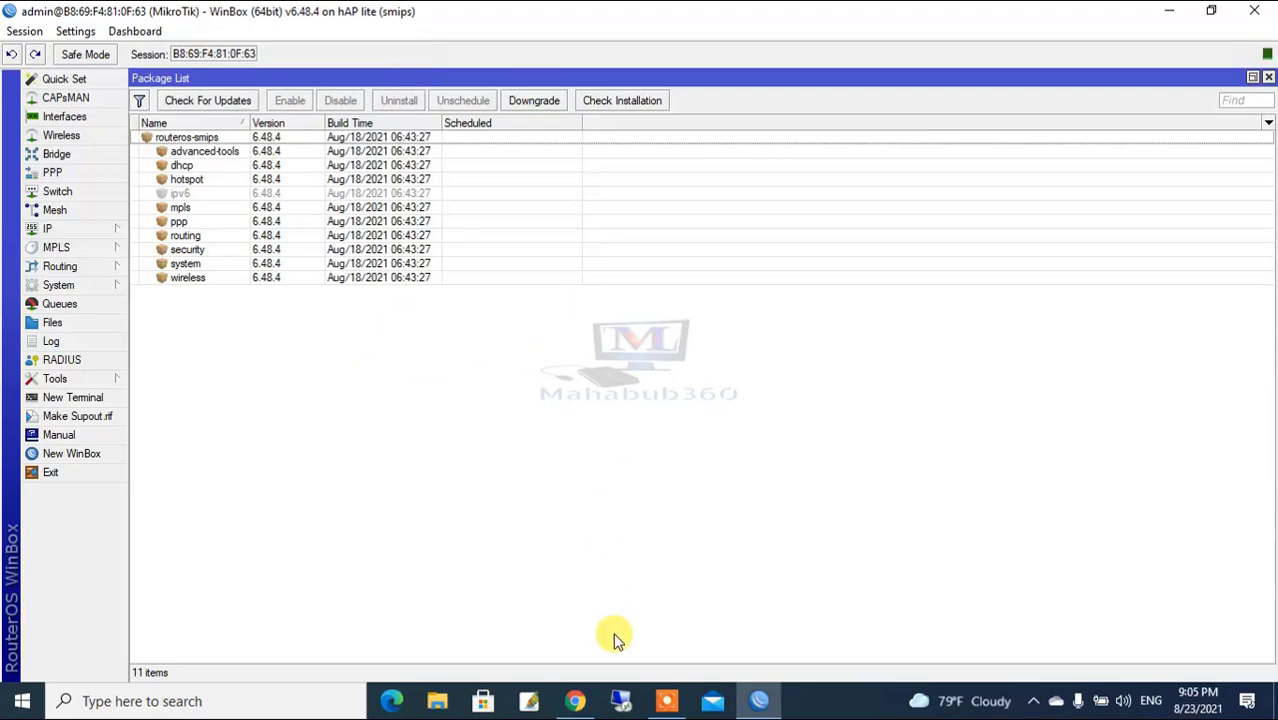
- Switch to Chrome, go to mikrotik.com, and open the Software downloads page
left_click(577, 700)
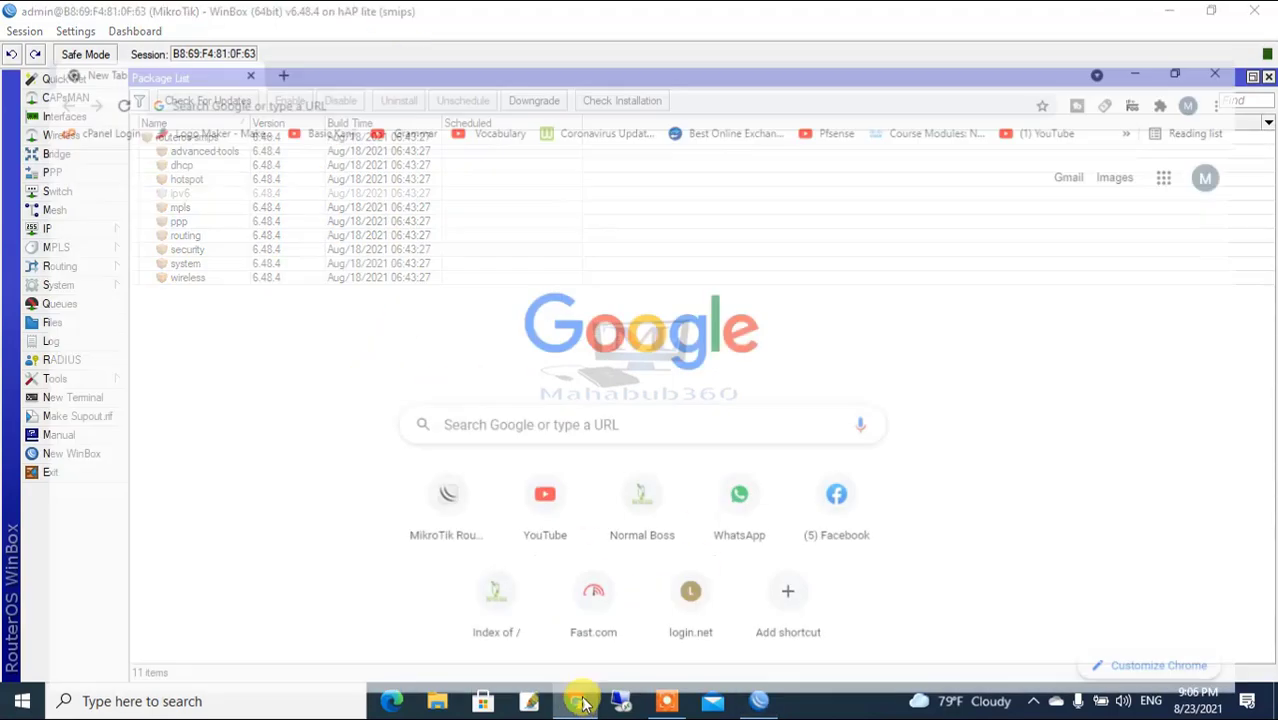
left_click(252, 47)
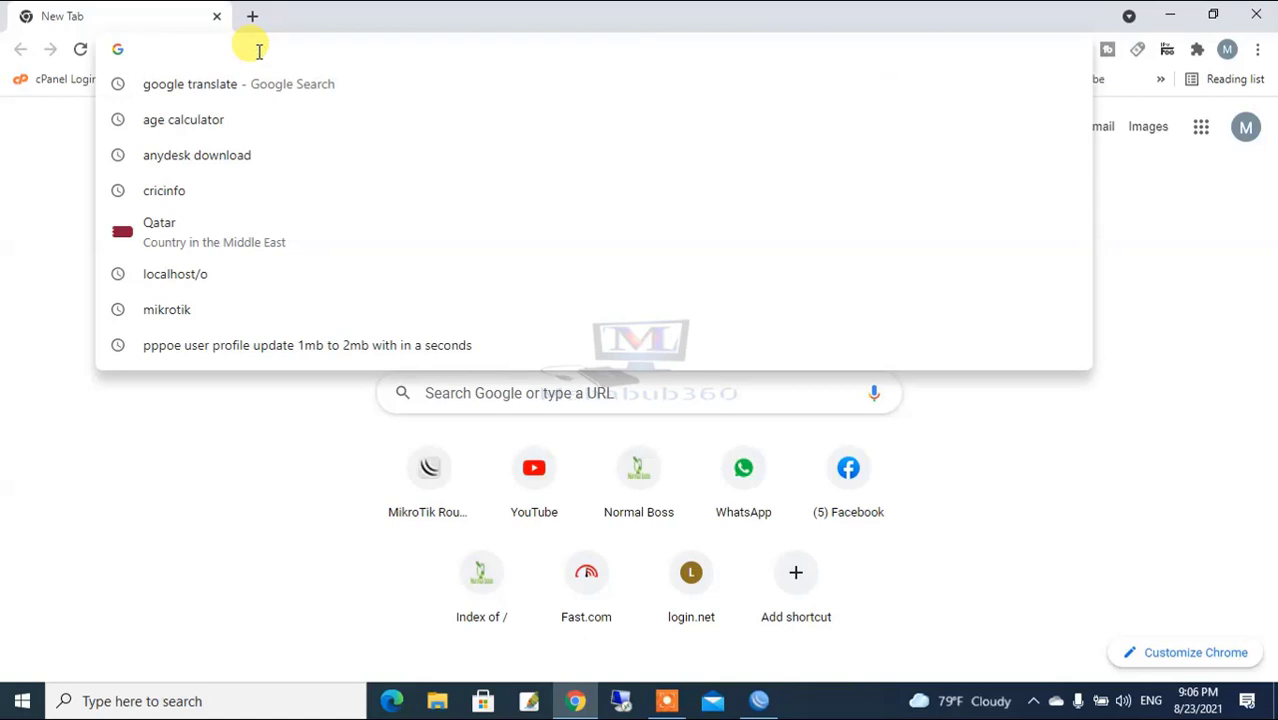
type("mikrotik.com")
key("Return")
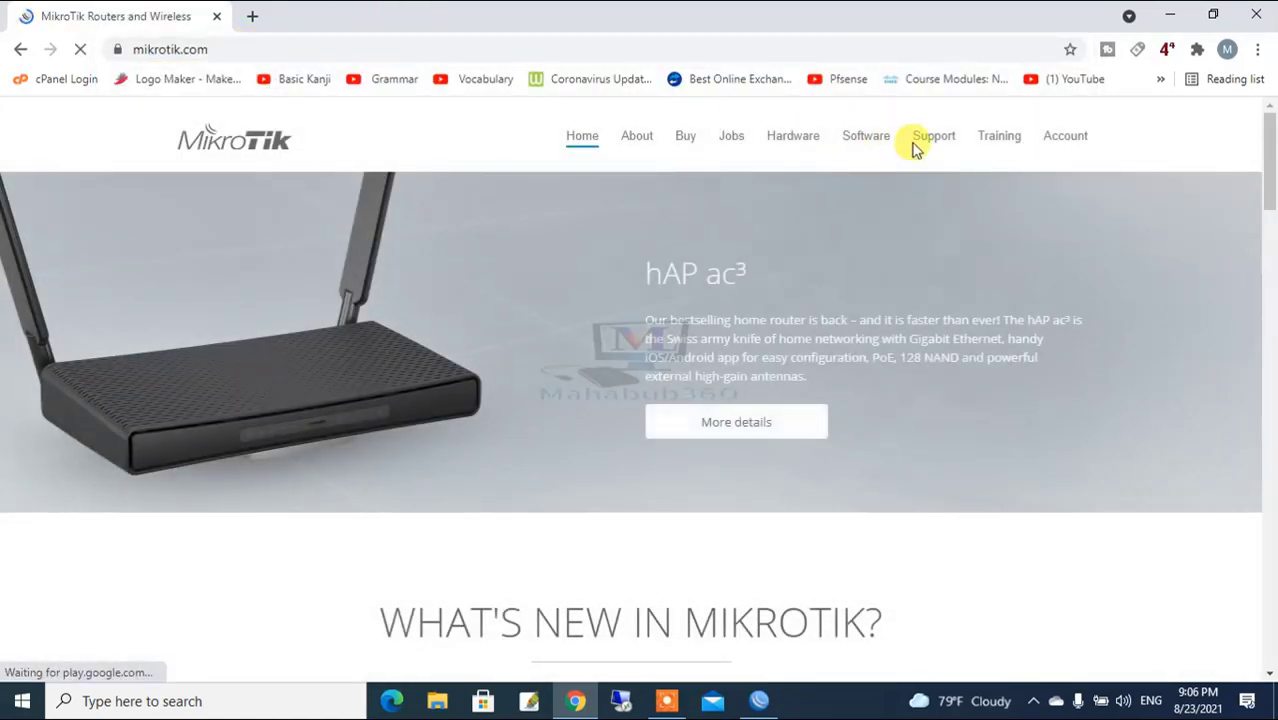
left_click(866, 137)
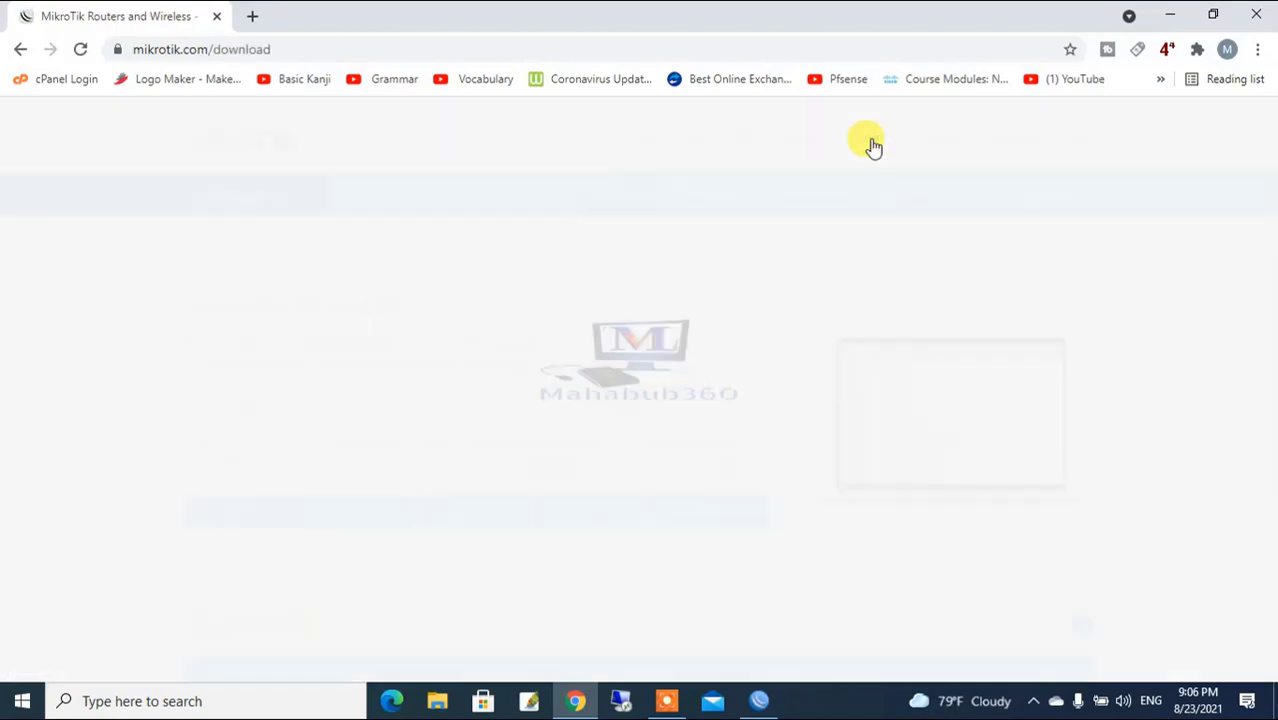
- Examine which router models belong to the ARM64, MIPSBE, SMIPS and TILE architectures in the RouterOS download table
scroll(746, 392, "down", 3)
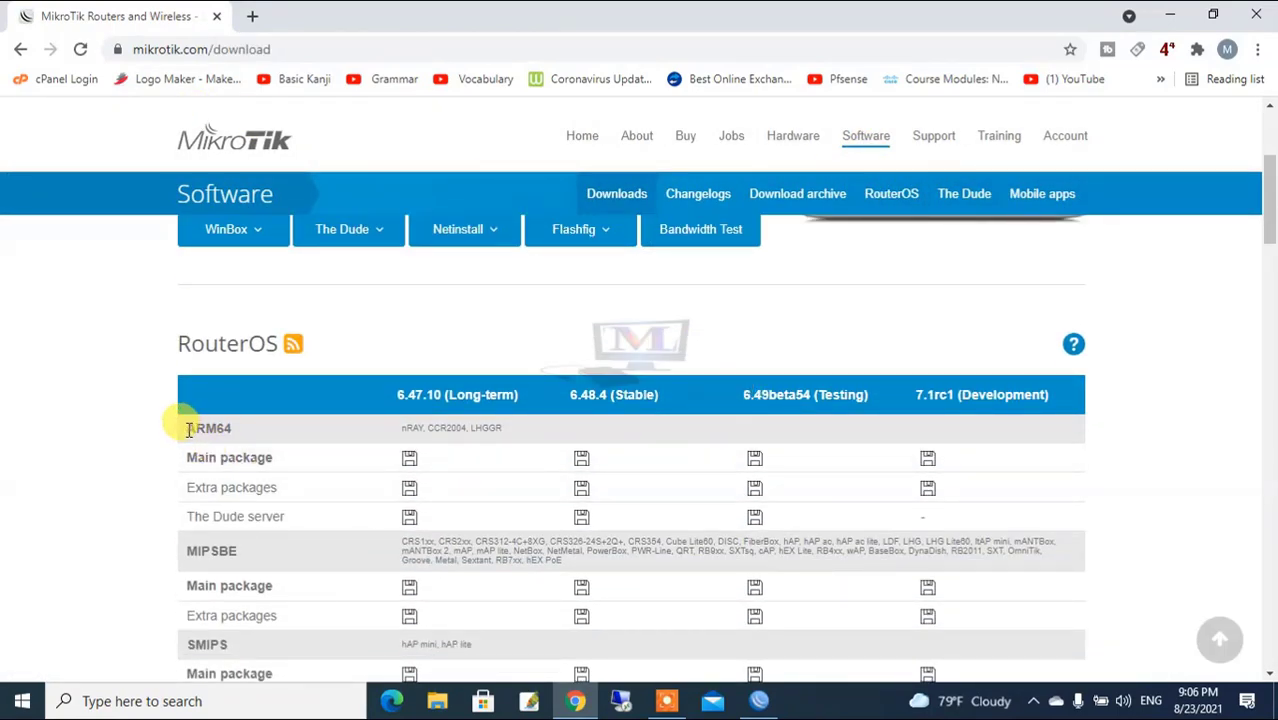
left_click_drag(189, 430, 237, 426)
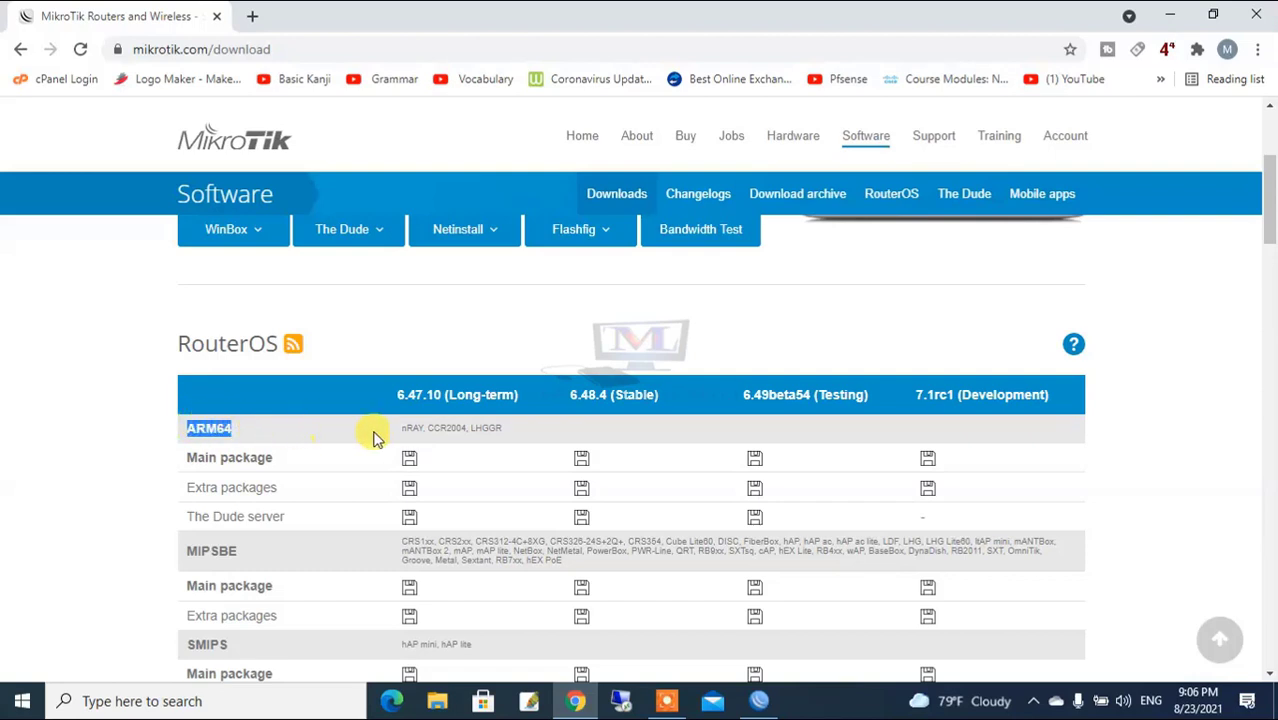
scroll(360, 448, "down", 2)
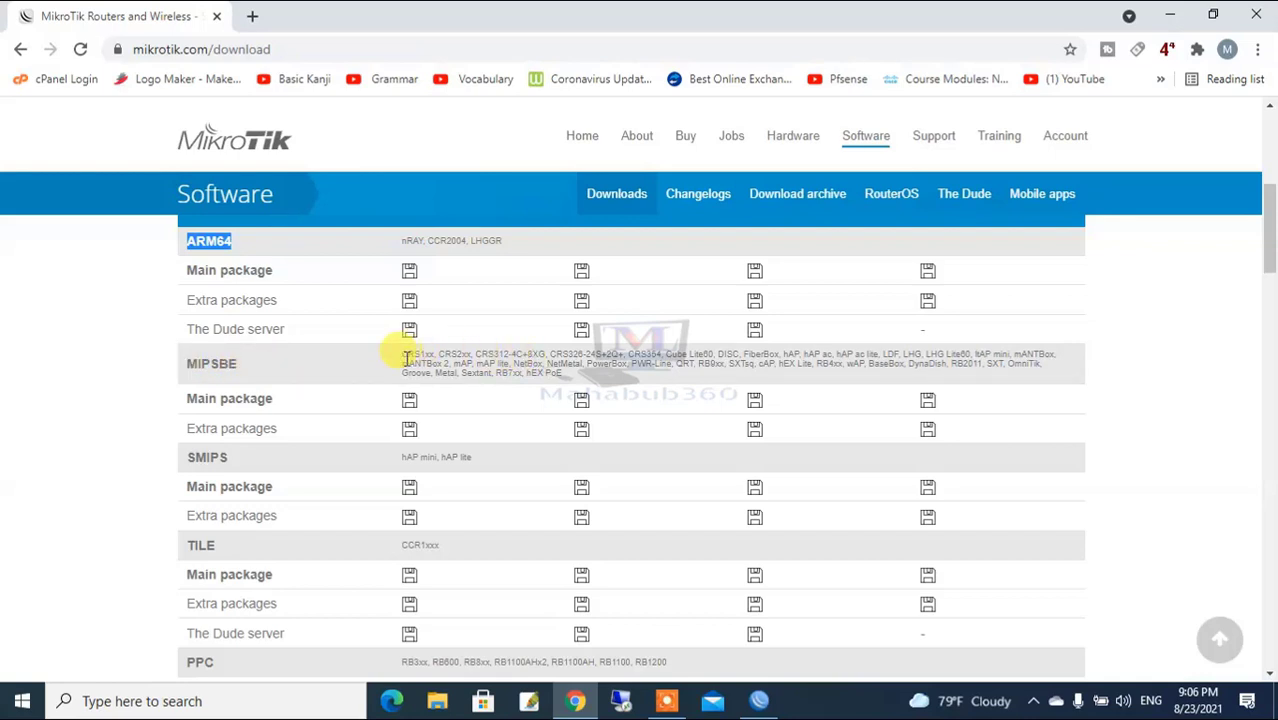
left_click_drag(405, 355, 585, 377)
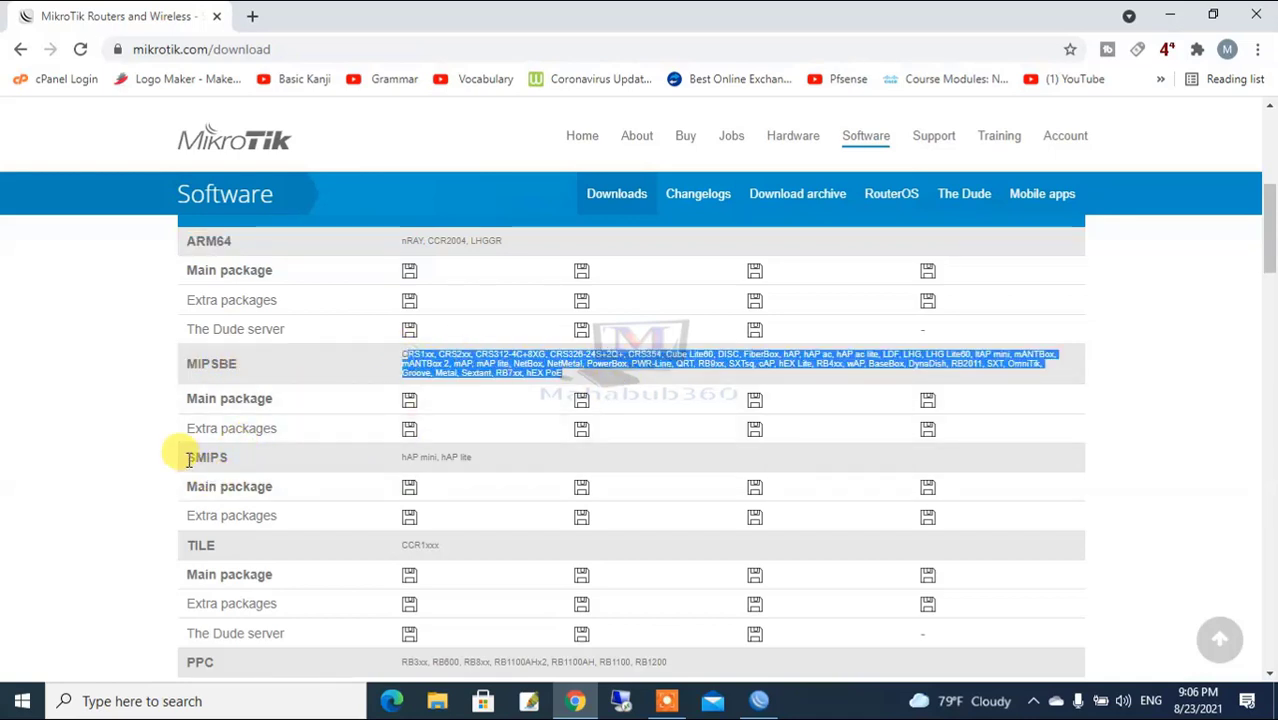
left_click_drag(189, 459, 236, 462)
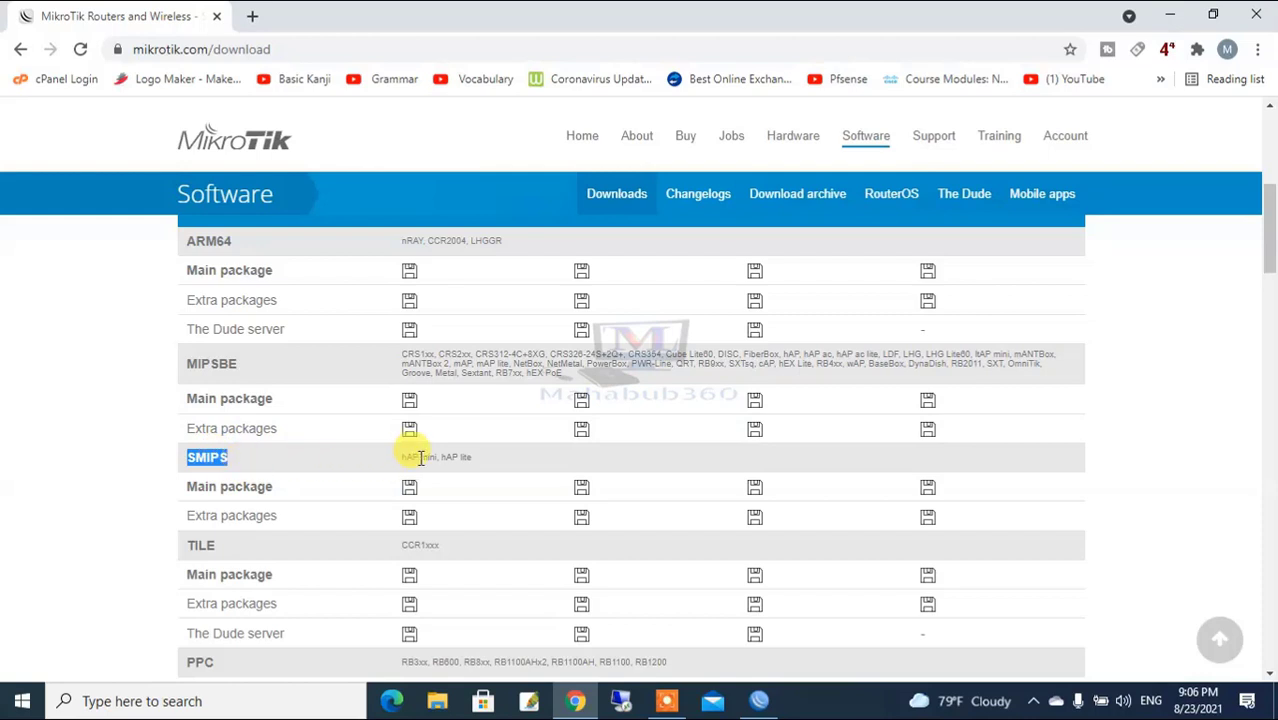
left_click_drag(403, 458, 485, 466)
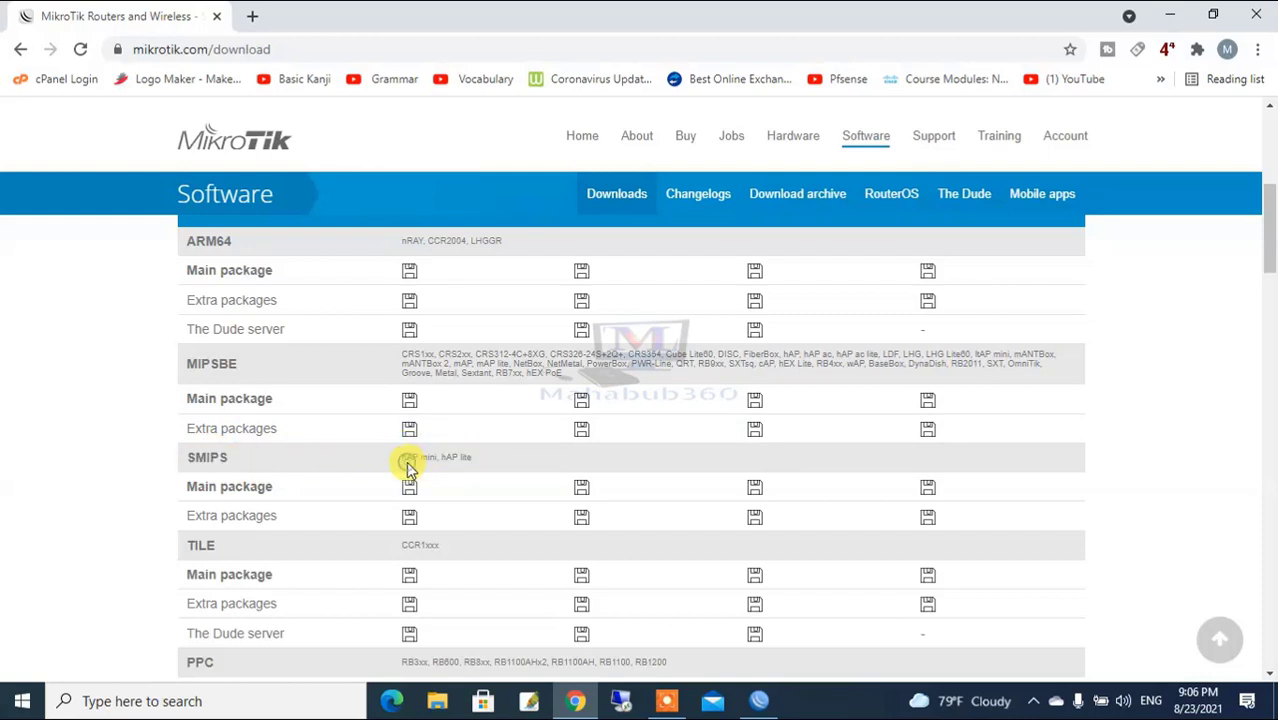
left_click_drag(406, 466, 432, 461)
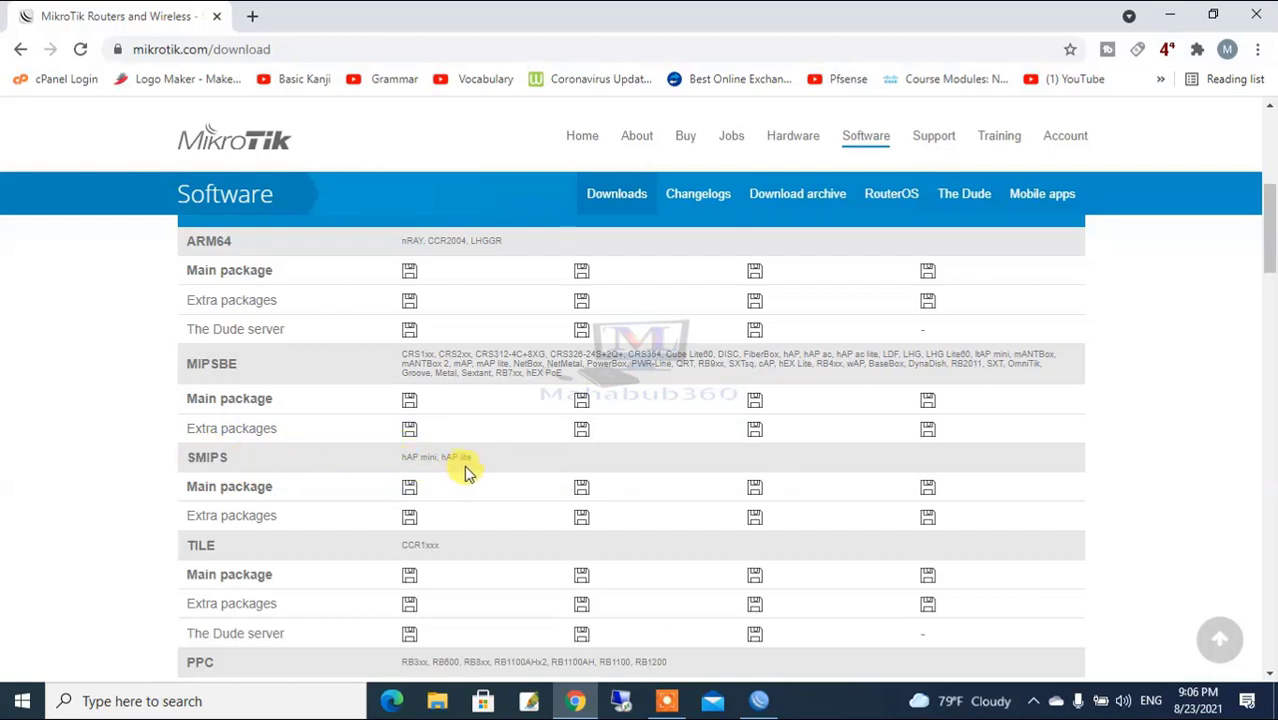
double_click(192, 545)
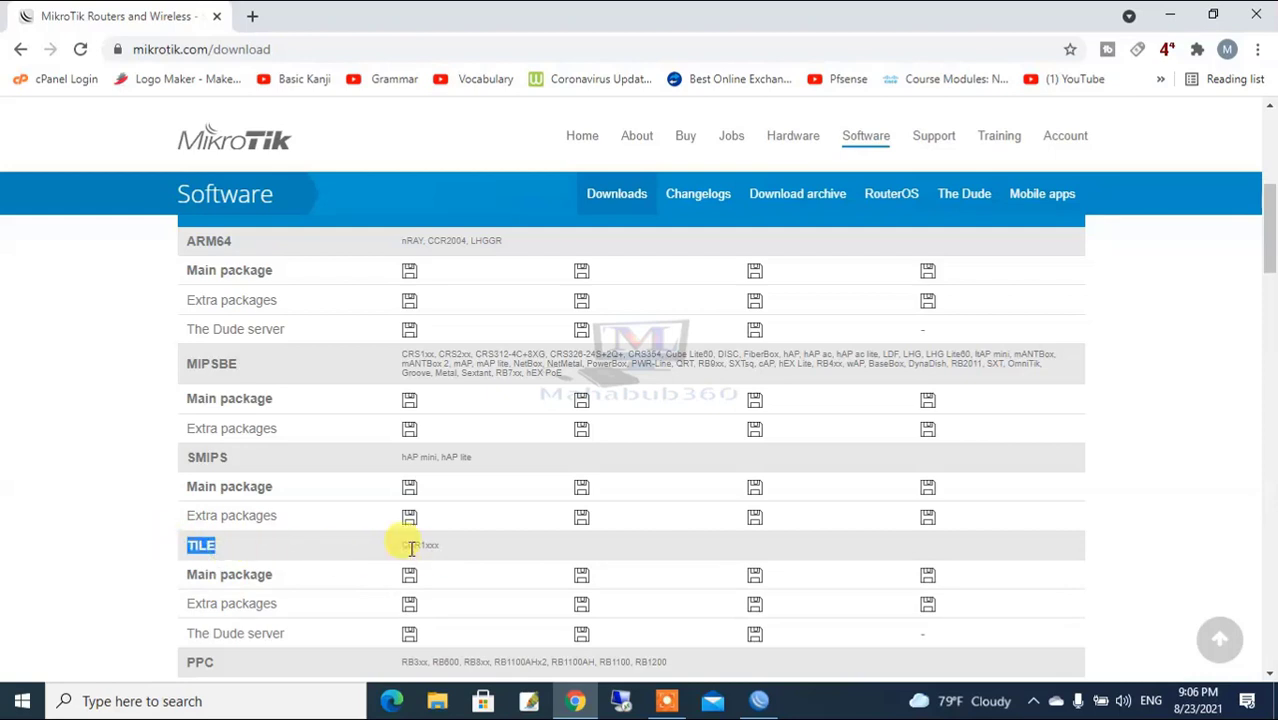
scroll(460, 549, "down", 3)
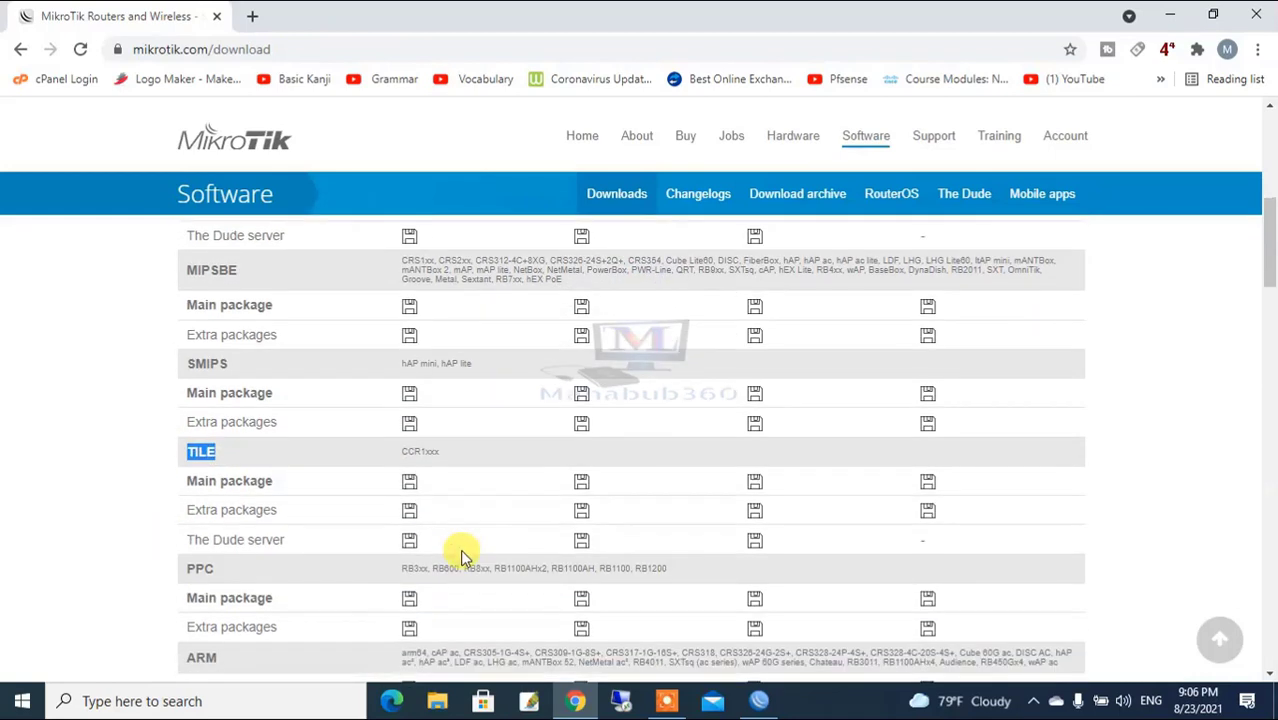
scroll(376, 520, "up", 4)
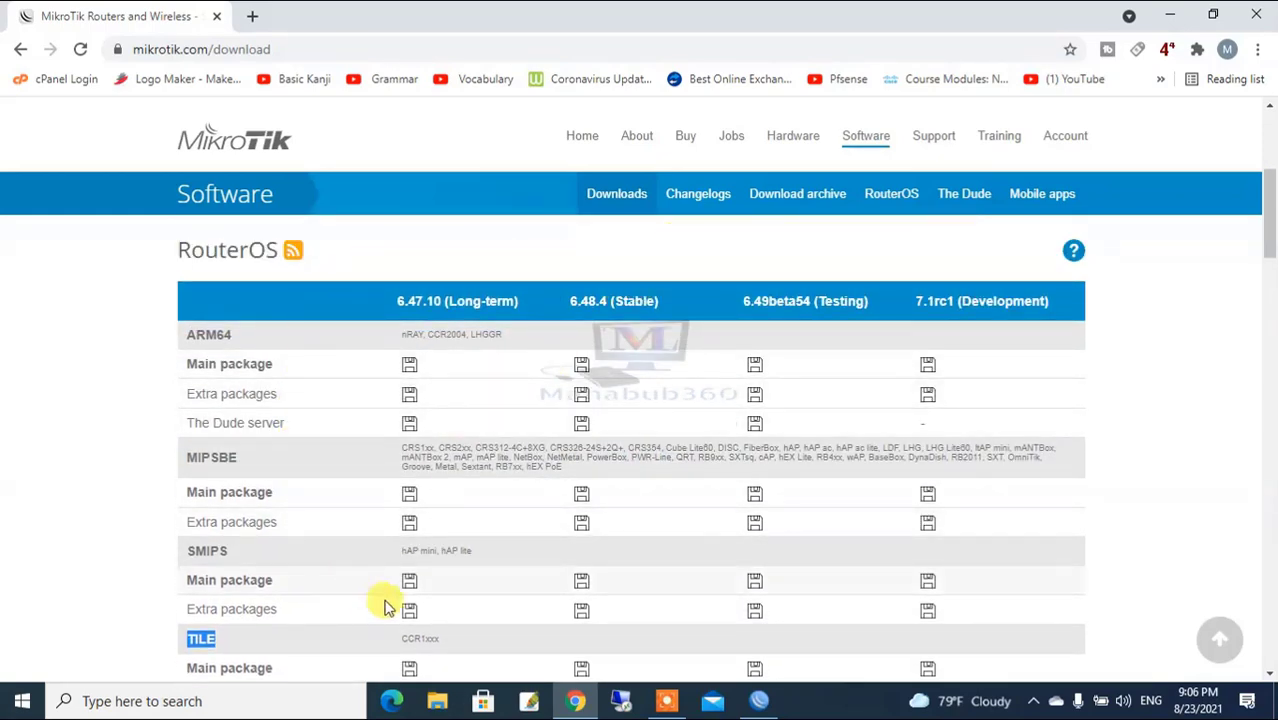
- Check the router's architecture in WinBox, then open the RouterOS download archive in Chrome and expand long-term Release 6.45.9
left_click(759, 700)
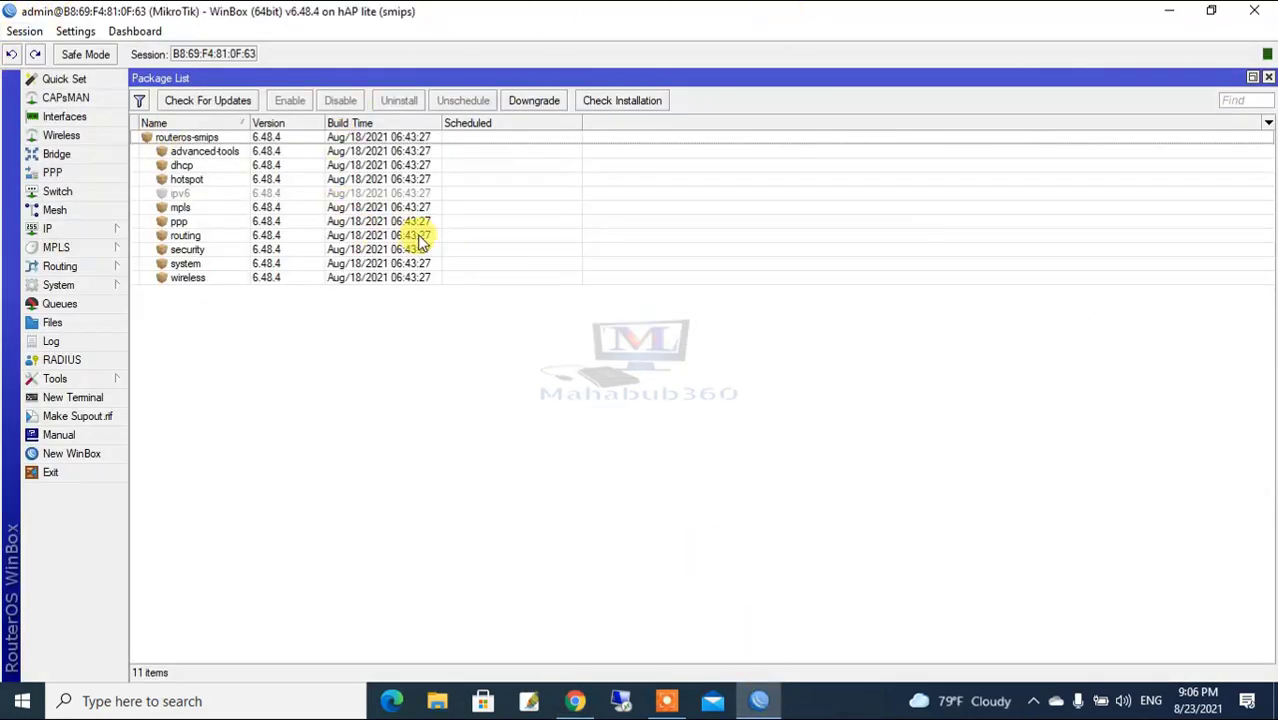
left_click(1170, 14)
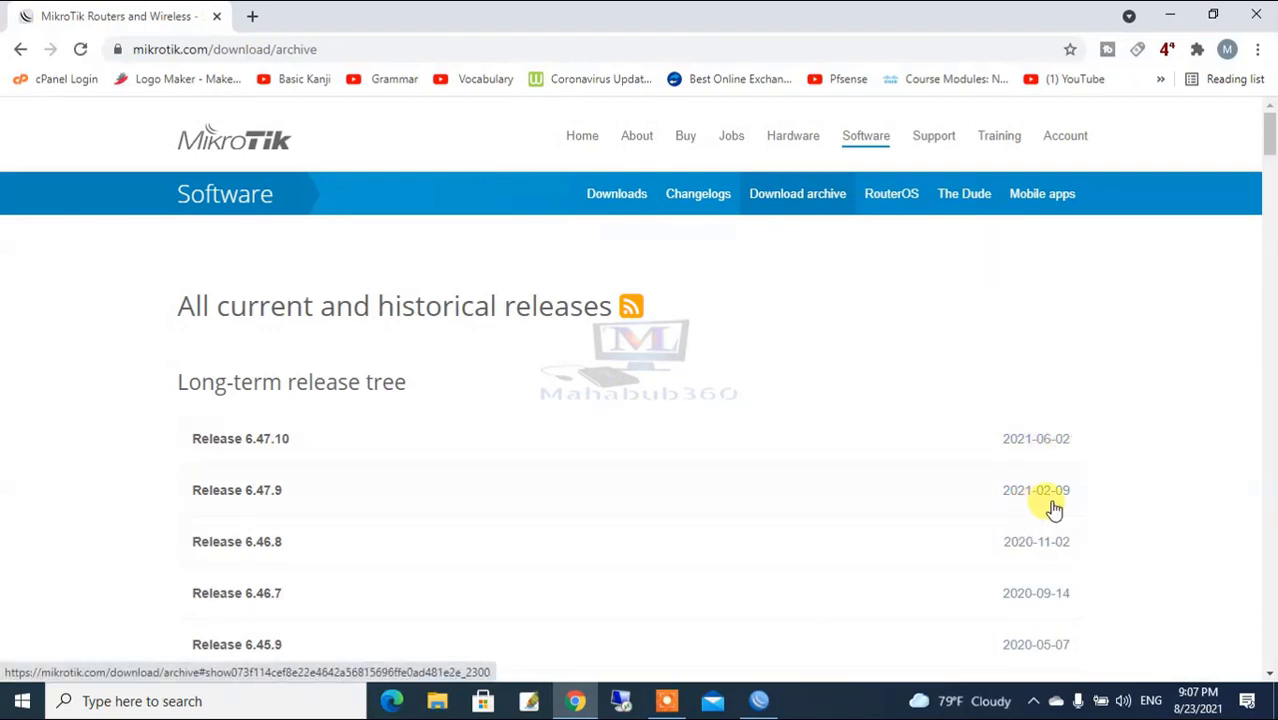
scroll(1045, 510, "down", 1)
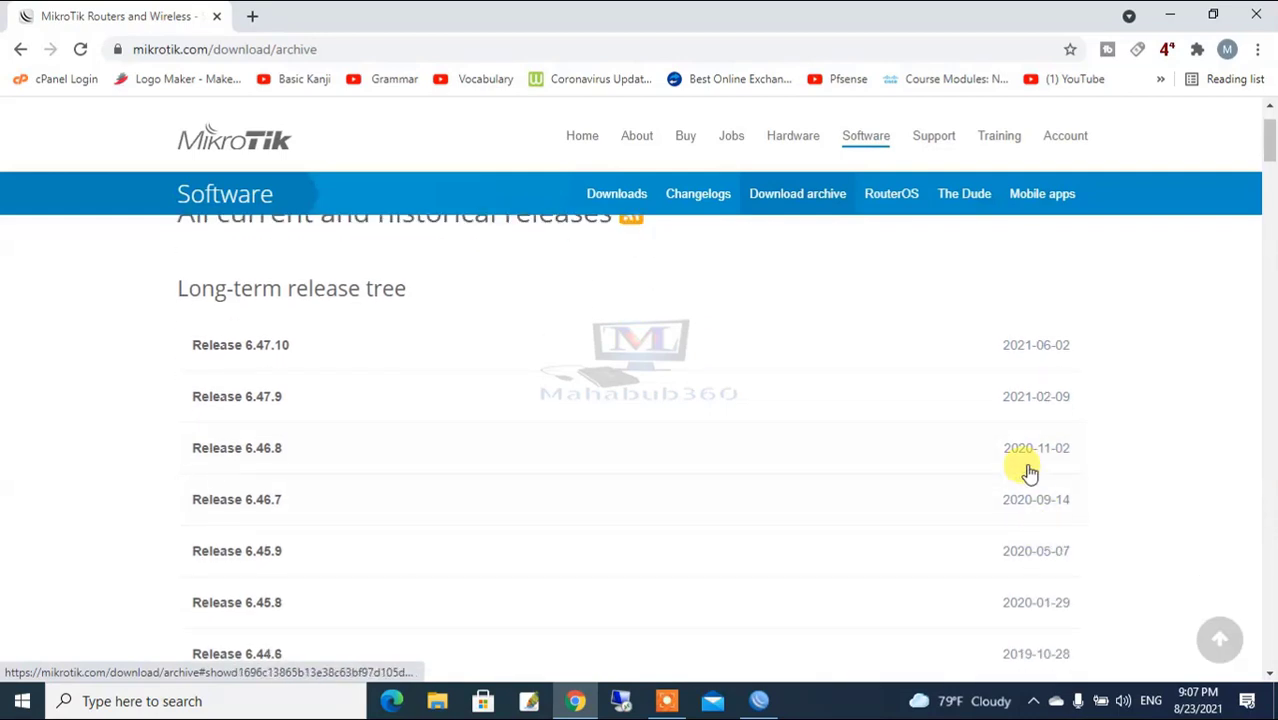
scroll(1080, 482, "down", 1)
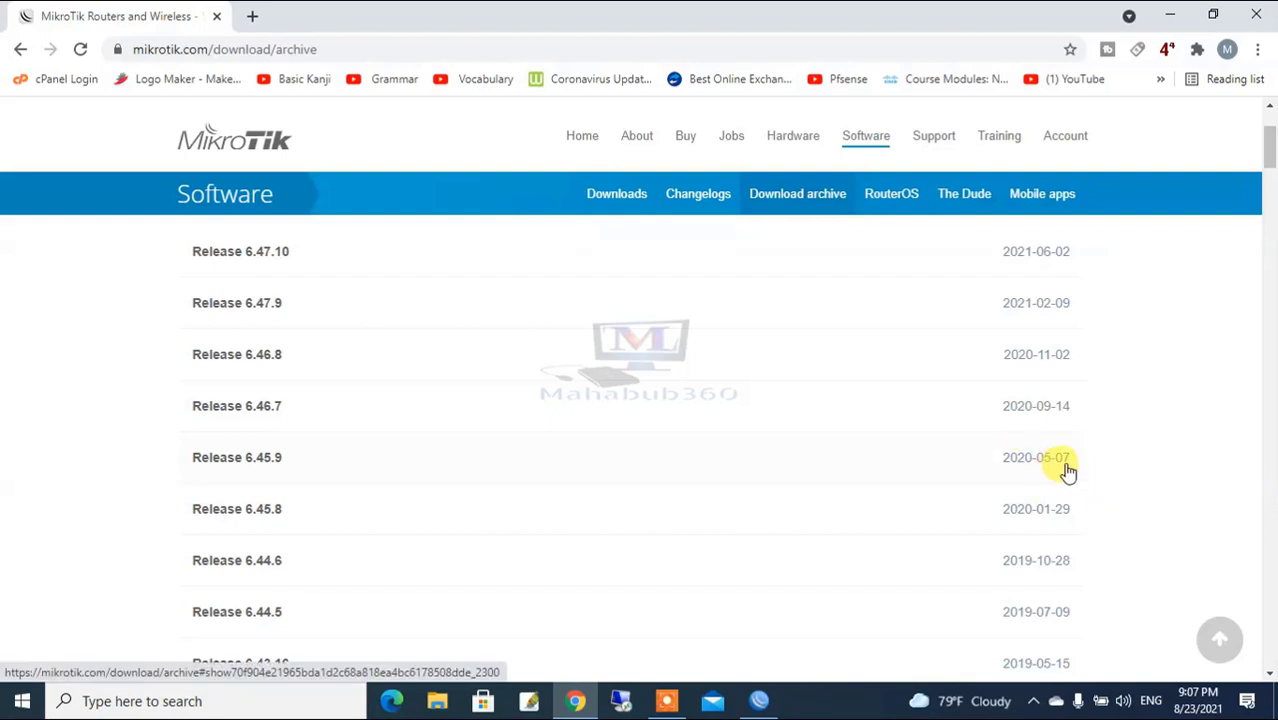
left_click(258, 460)
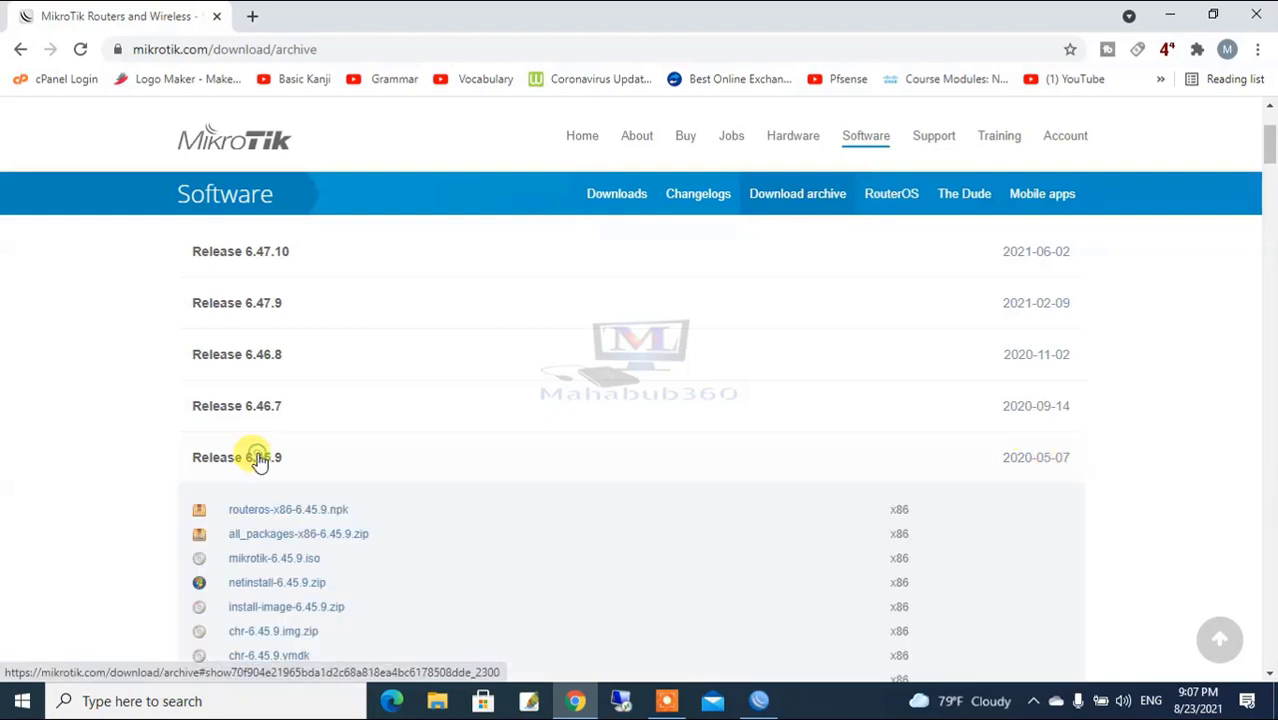
- Download routeros-smips-6.45.9.npk from the Release 6.45.9 files, verifying the smips architecture against WinBox first
scroll(300, 605, "down", 1)
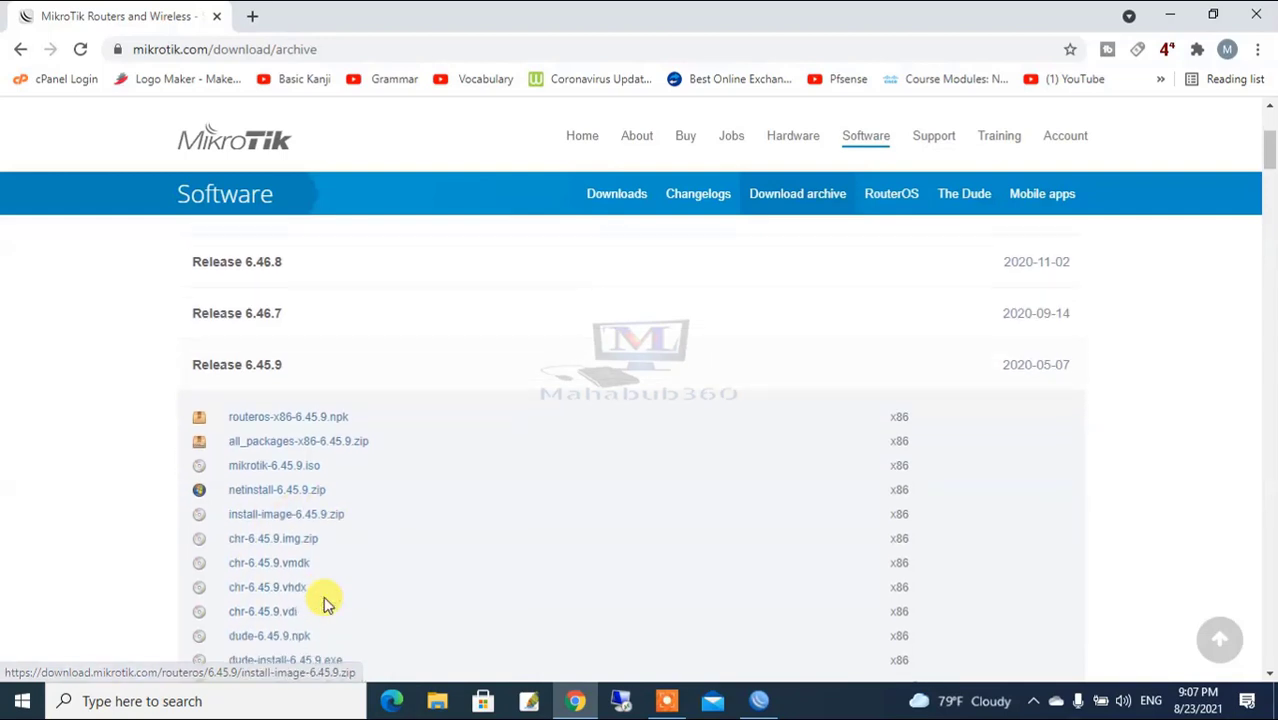
scroll(280, 568, "down", 1)
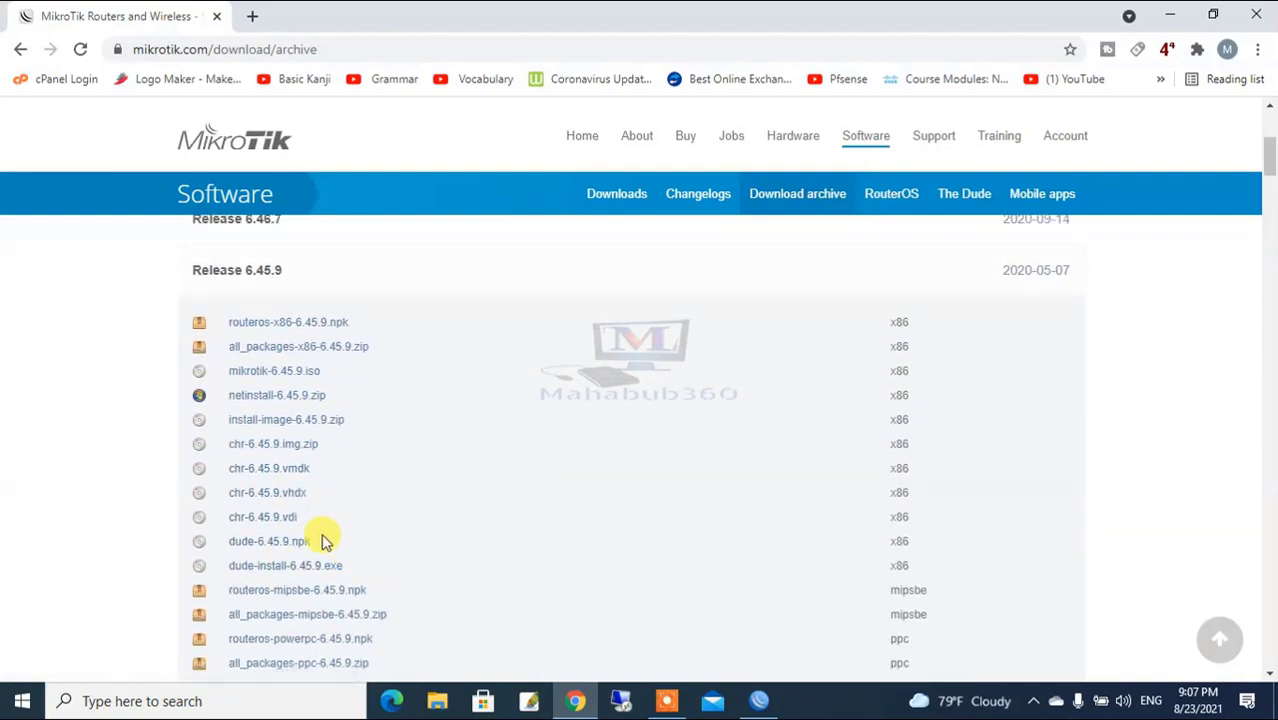
scroll(325, 540, "down", 1)
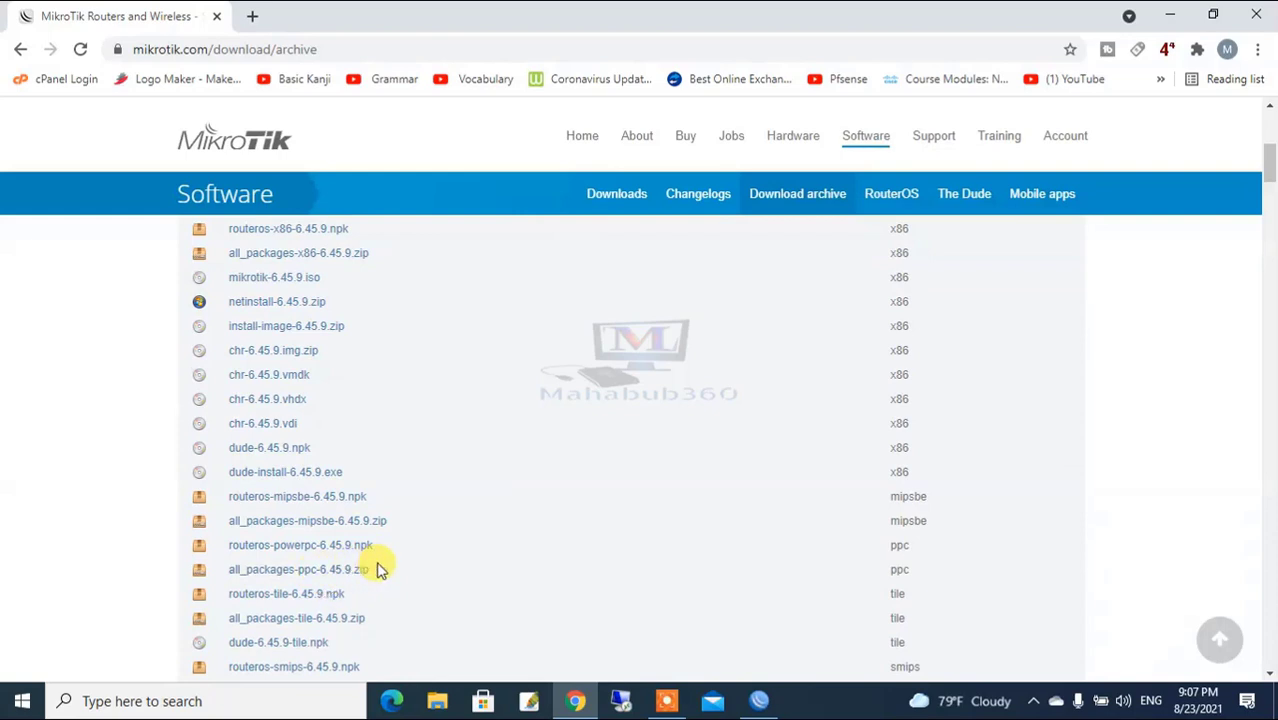
scroll(302, 645, "down", 1)
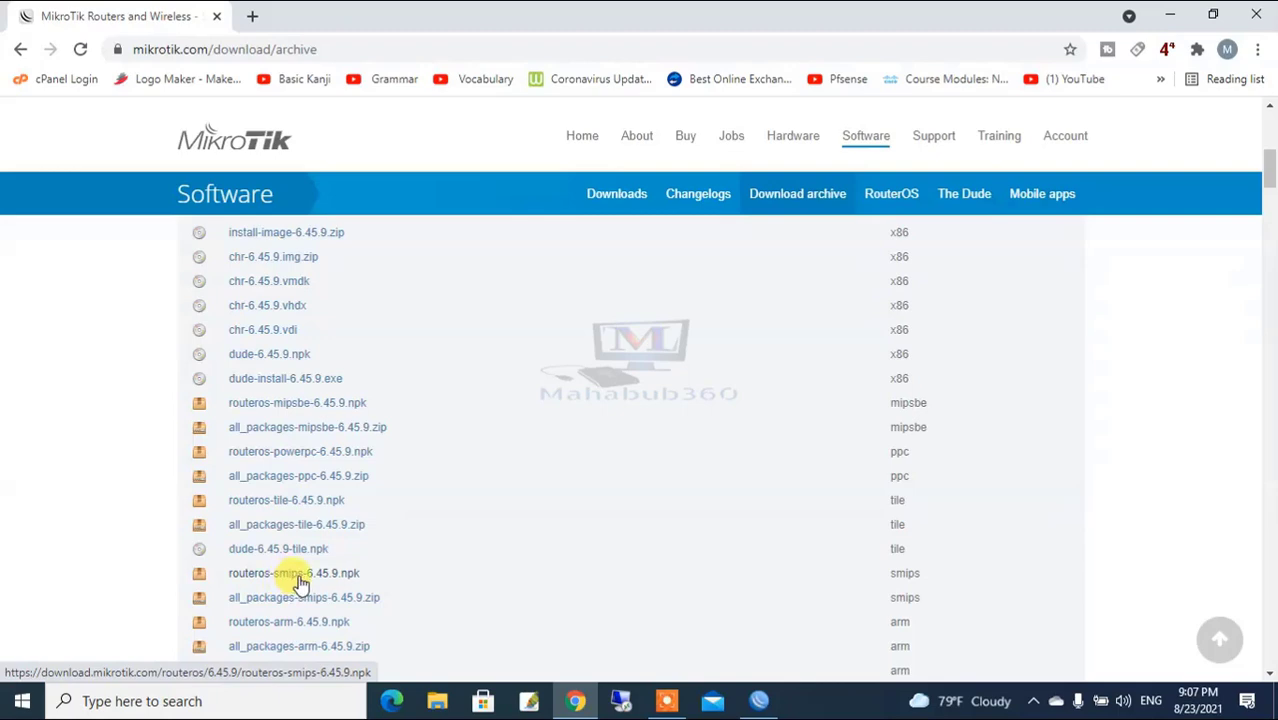
left_click(759, 701)
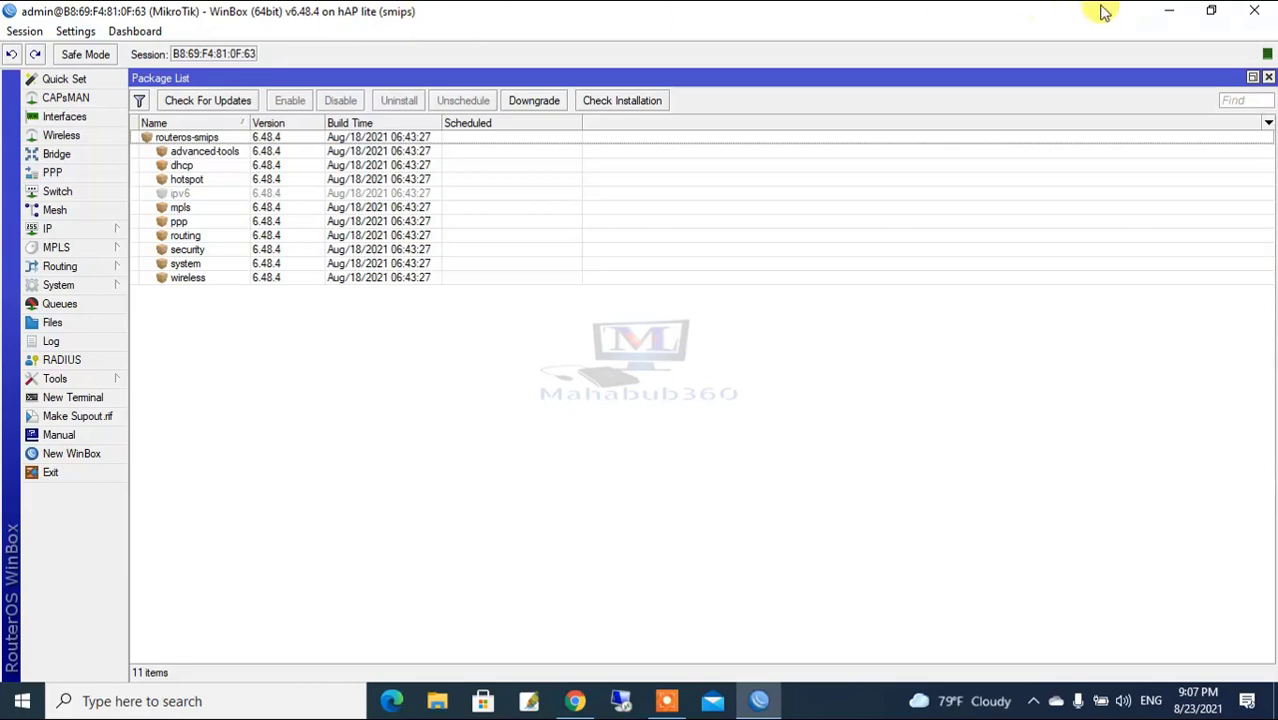
left_click(1168, 18)
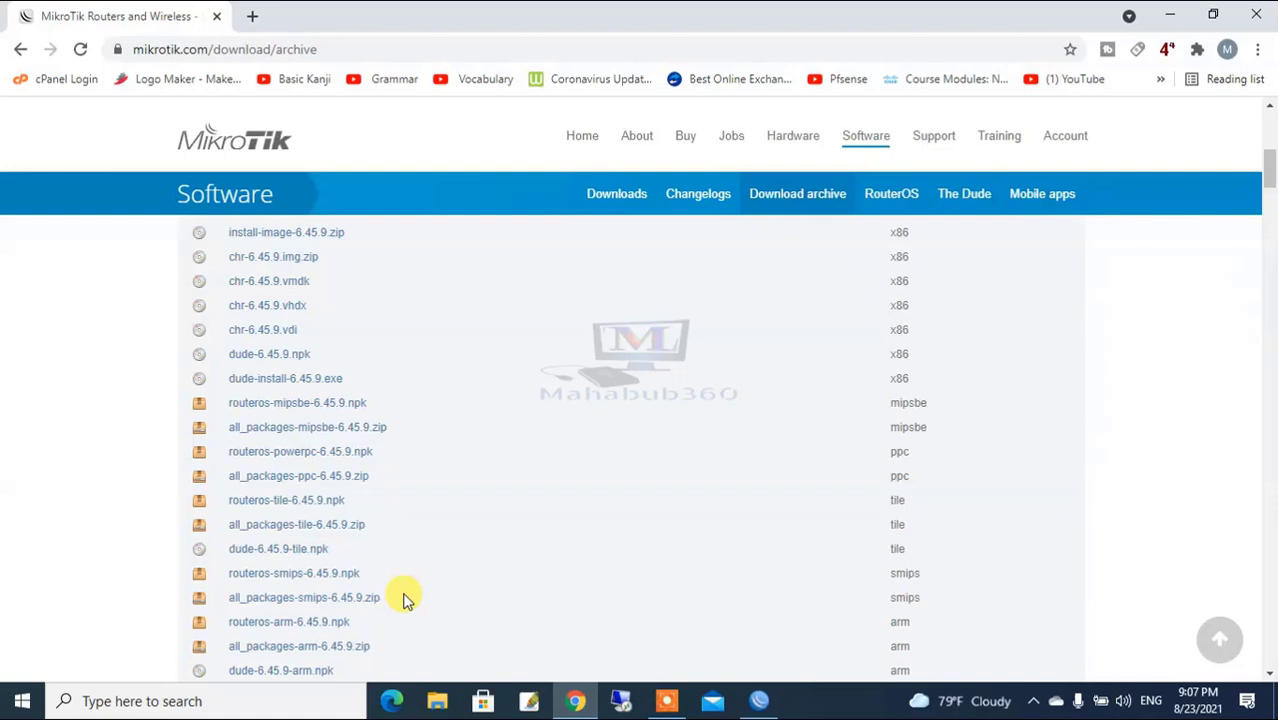
left_click(260, 578)
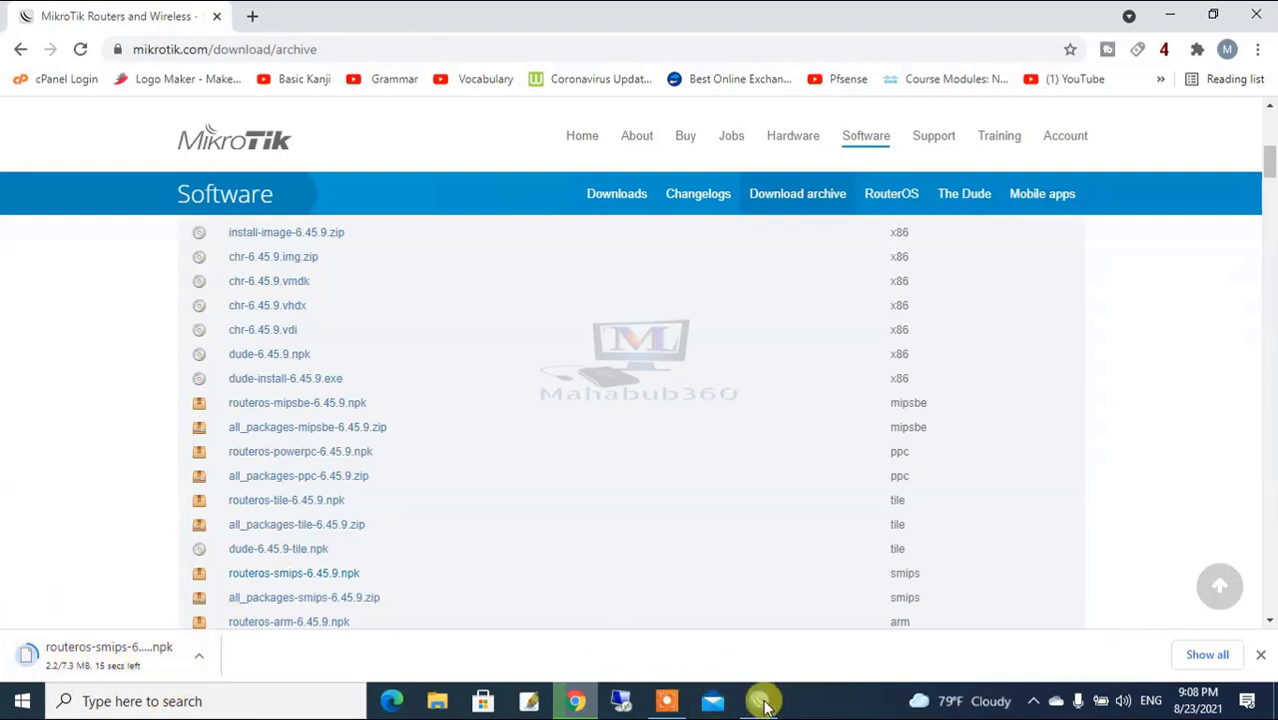
- Show the downloaded routeros-smips-6.45.9.npk file in the Downloads folder
mouse_move(741, 703)
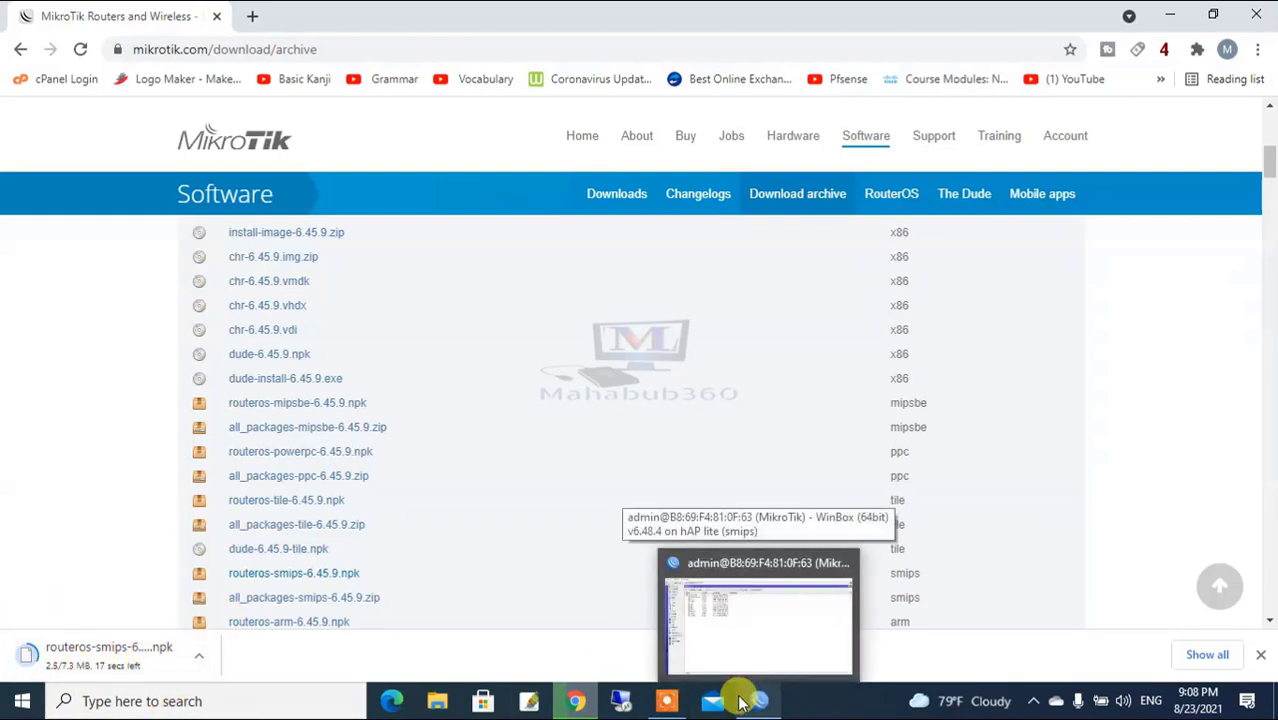
left_click(201, 657)
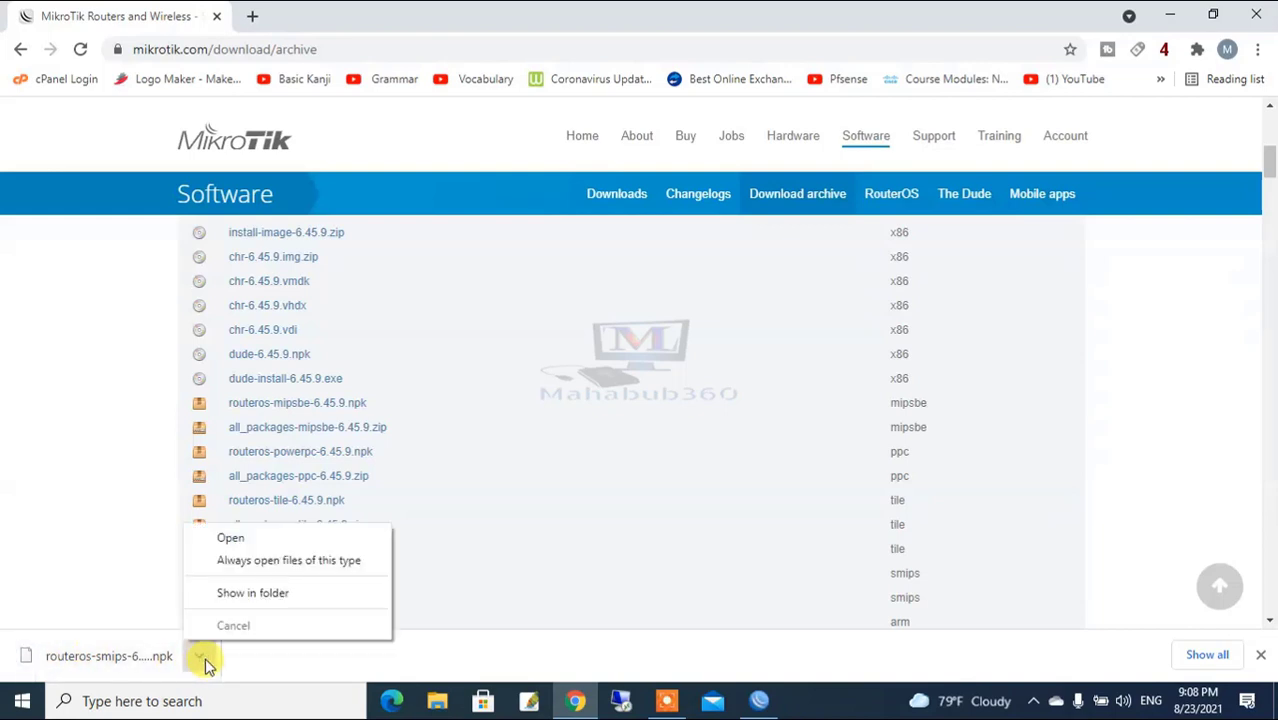
left_click(265, 594)
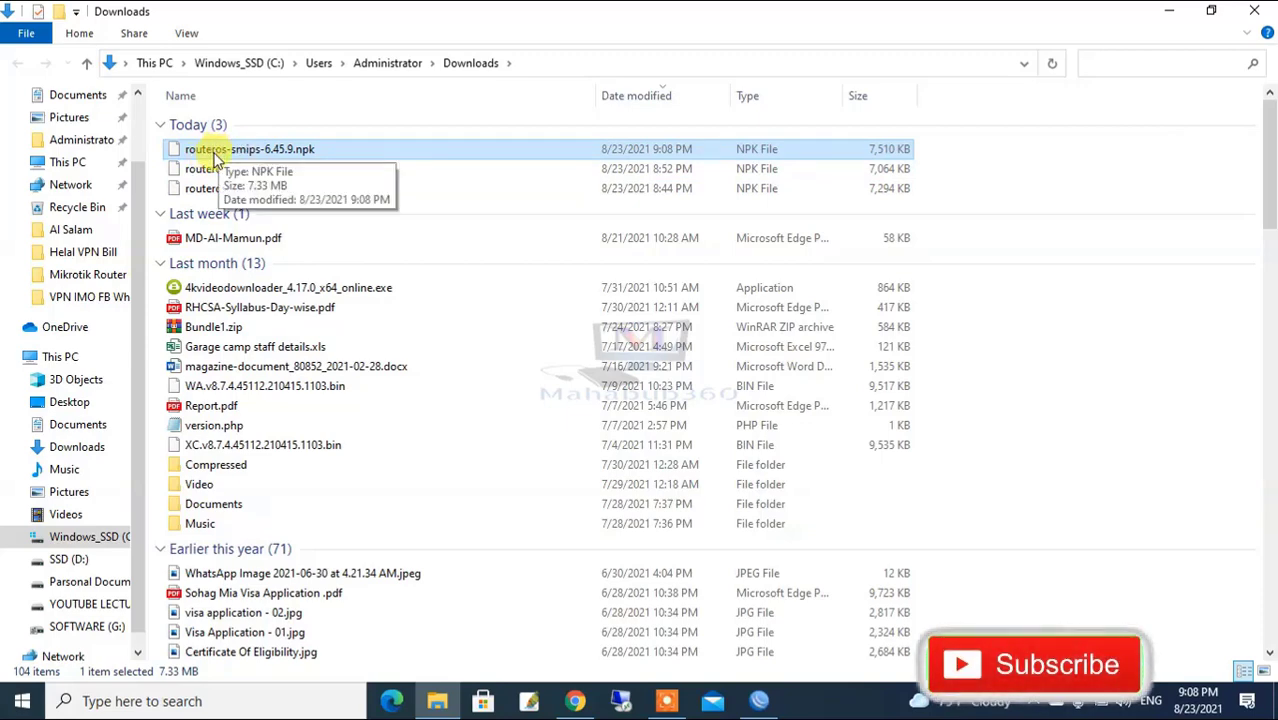
- Place a smaller WinBox window beside the package files in Downloads and upload routeros-smips-6.45.9.npk to the router
left_click(759, 700)
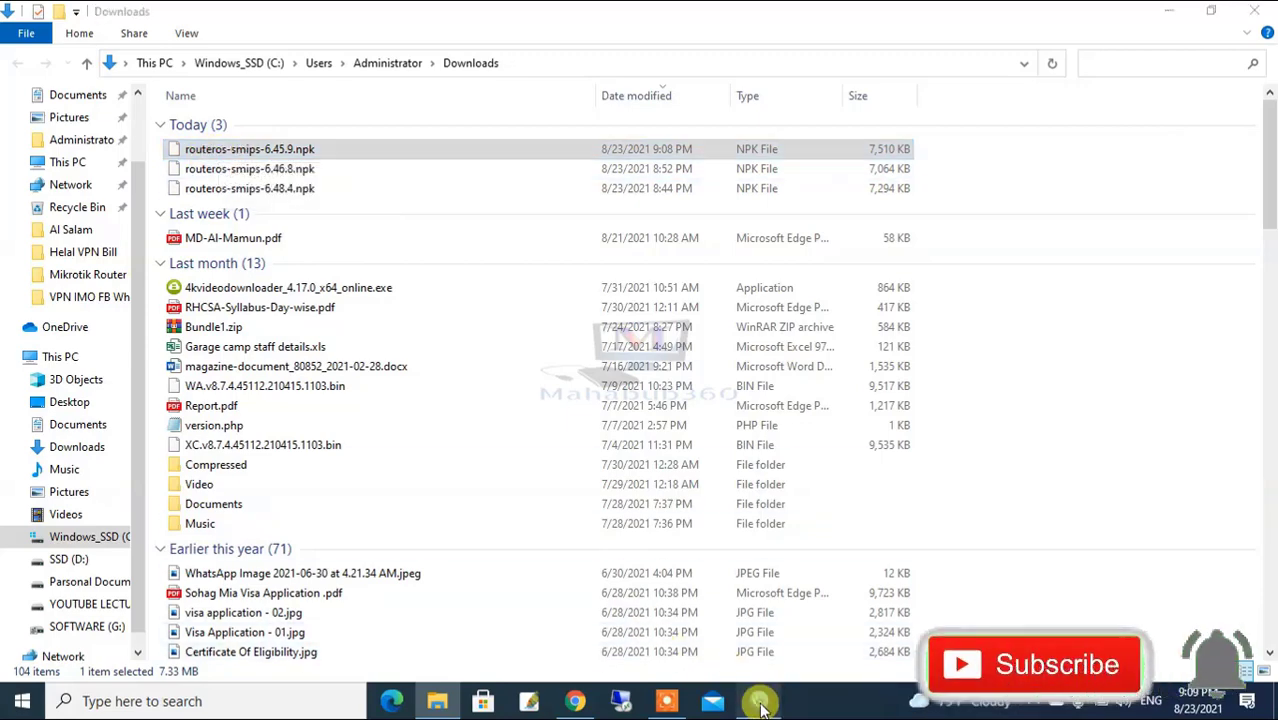
left_click(1211, 10)
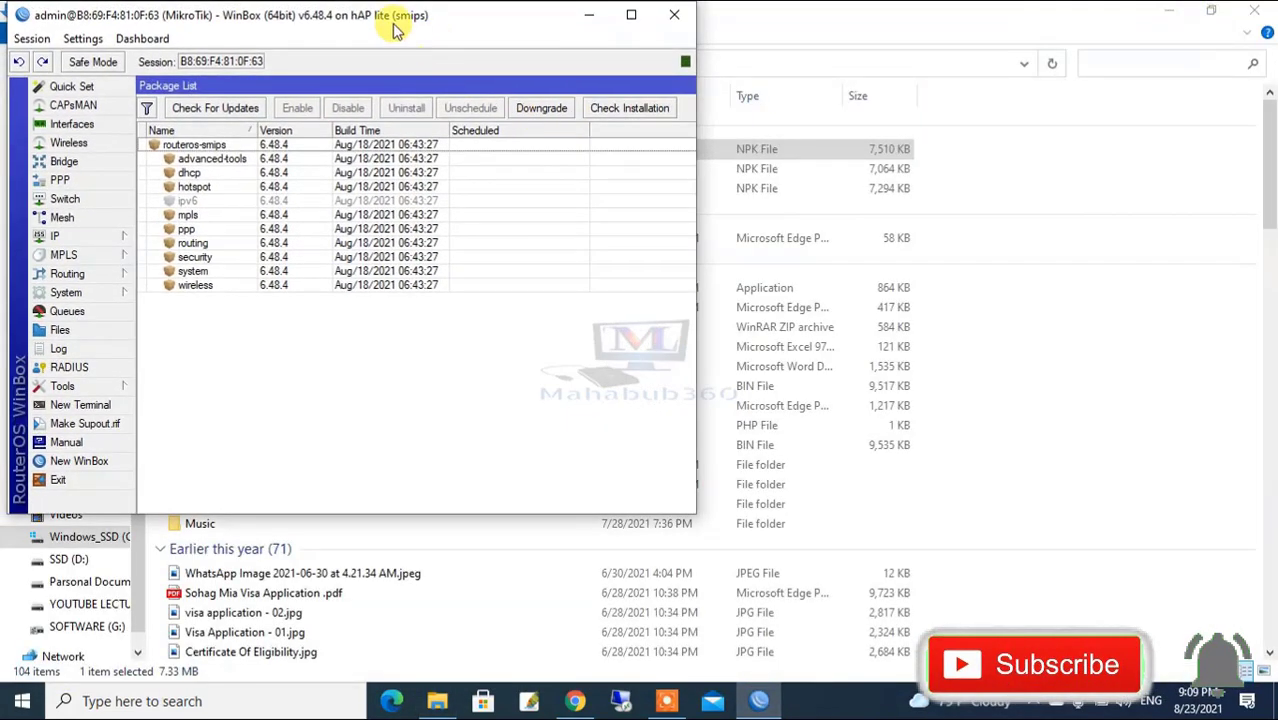
left_click_drag(392, 14, 881, 14)
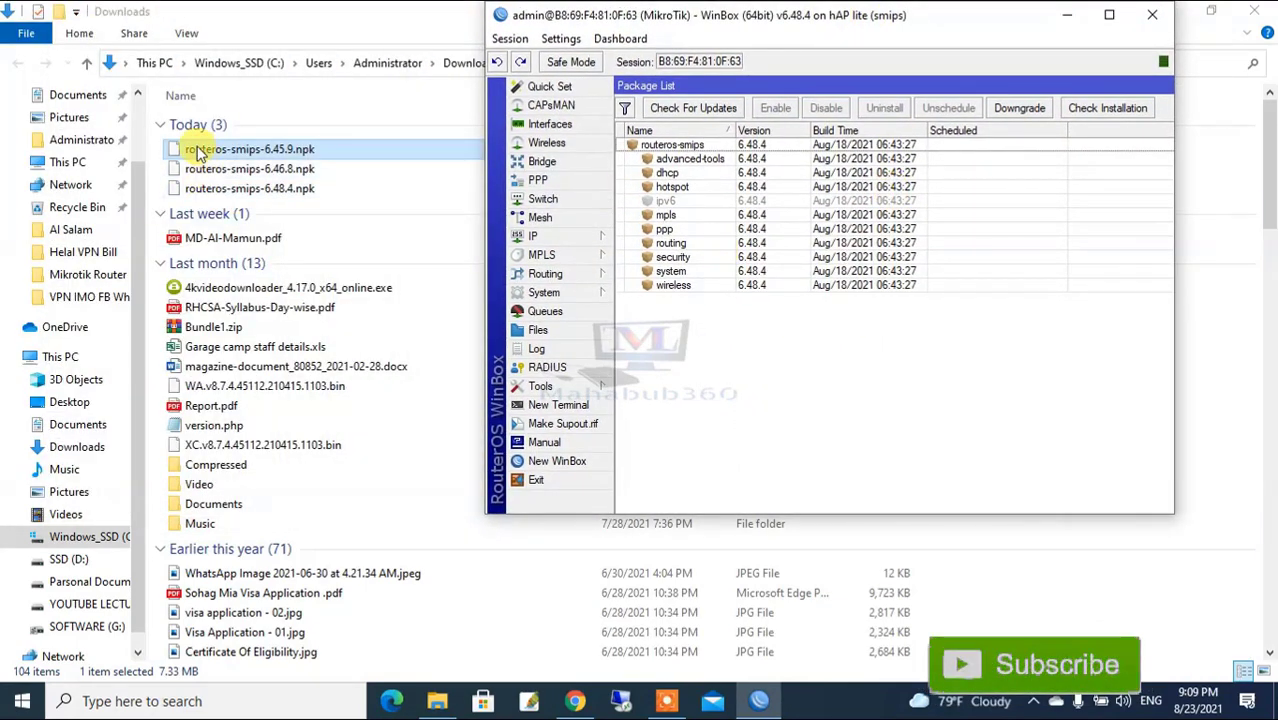
left_click_drag(195, 157, 845, 369)
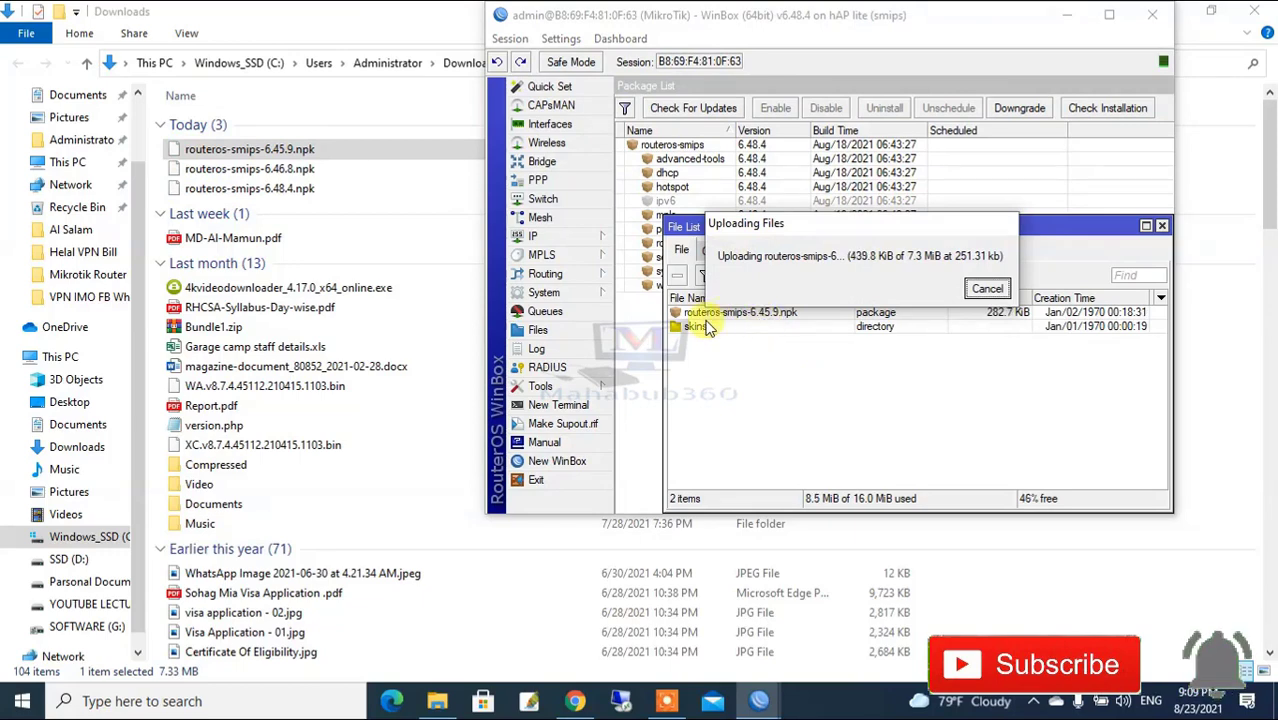
- Copy routeros-smips-6.45.9.npk in the Downloads folder and return to WinBox
left_click(220, 158)
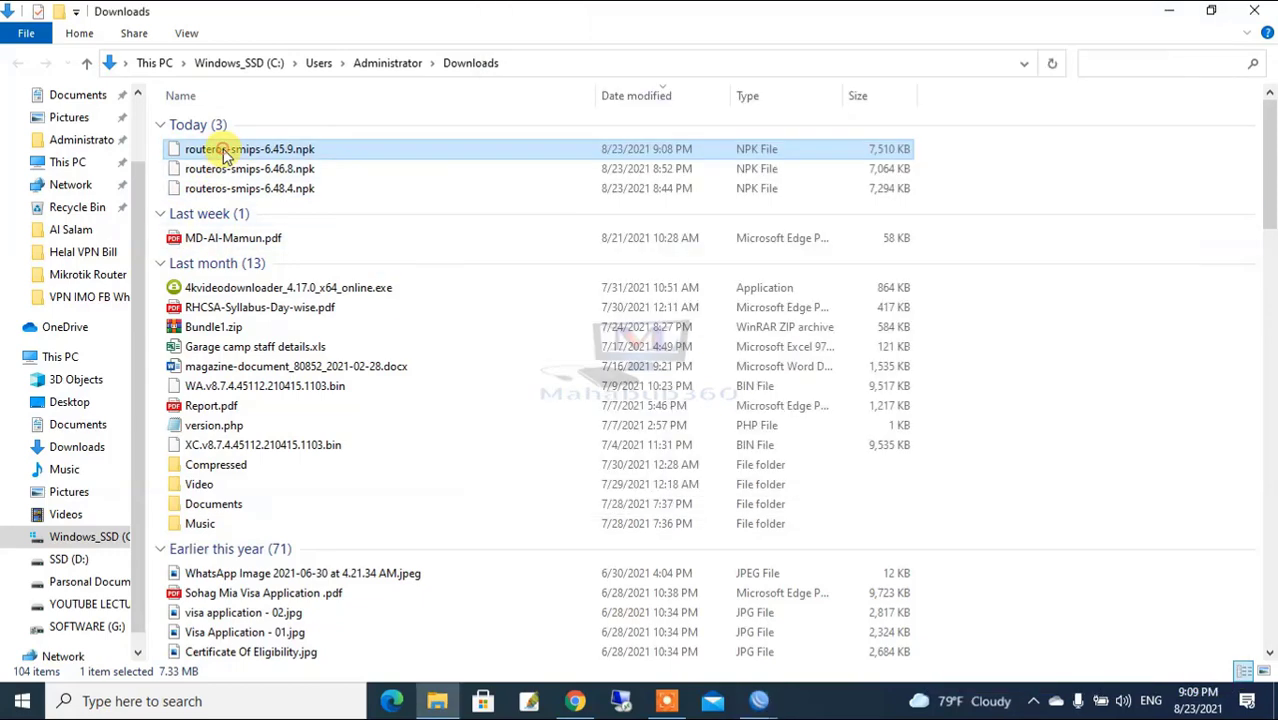
right_click(226, 151)
left_click(270, 491)
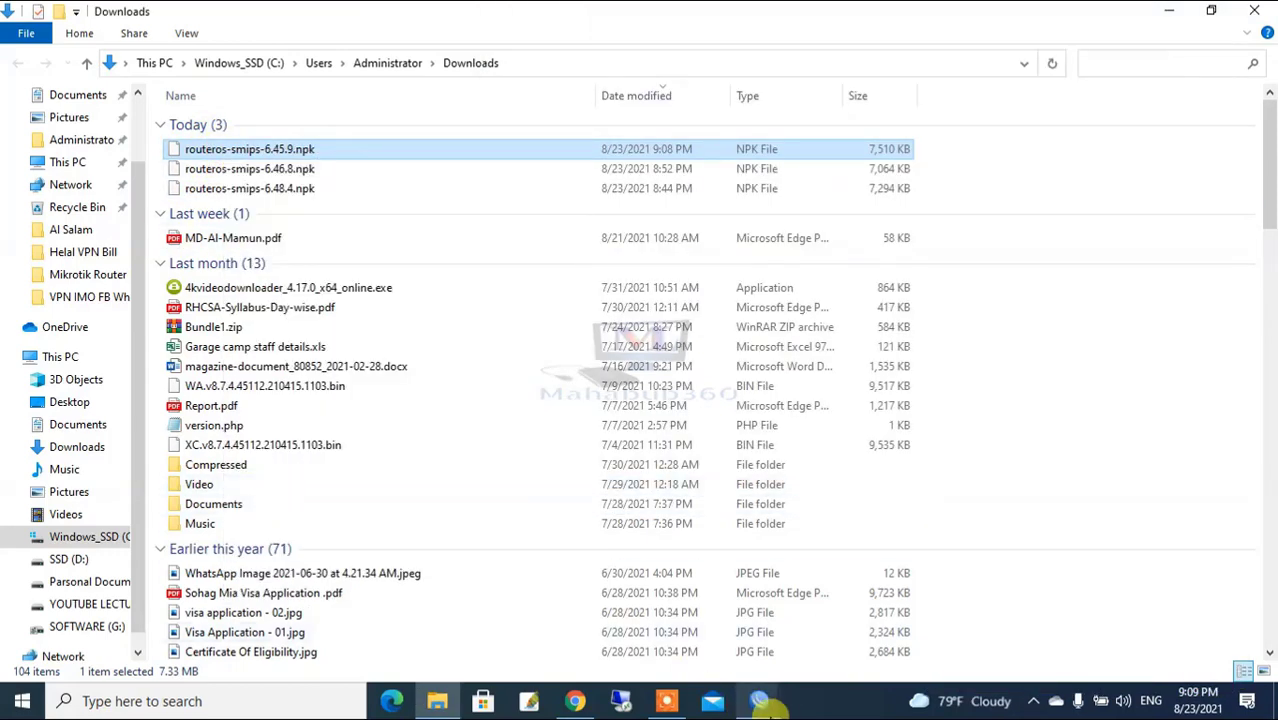
mouse_move(770, 707)
left_click(697, 680)
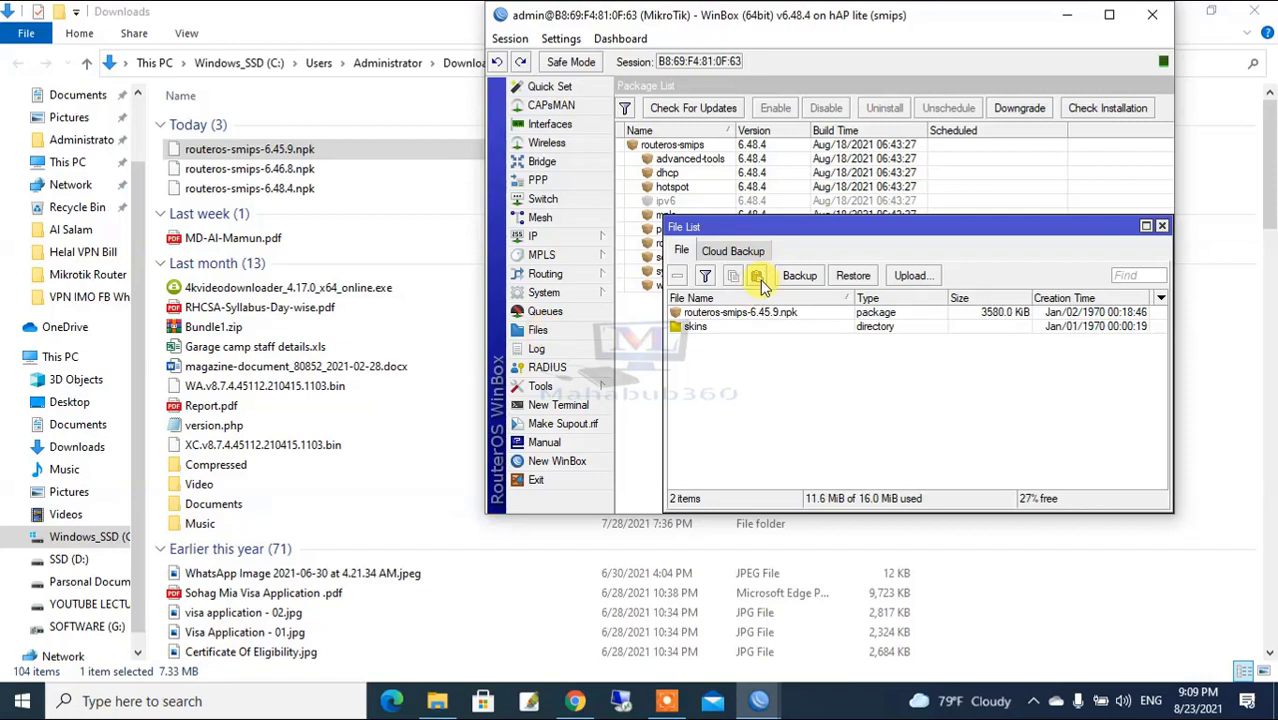
- Maximize WinBox and select the uploaded routeros-smips-6.45.9.npk in the File List
mouse_move(759, 700)
left_click(829, 609)
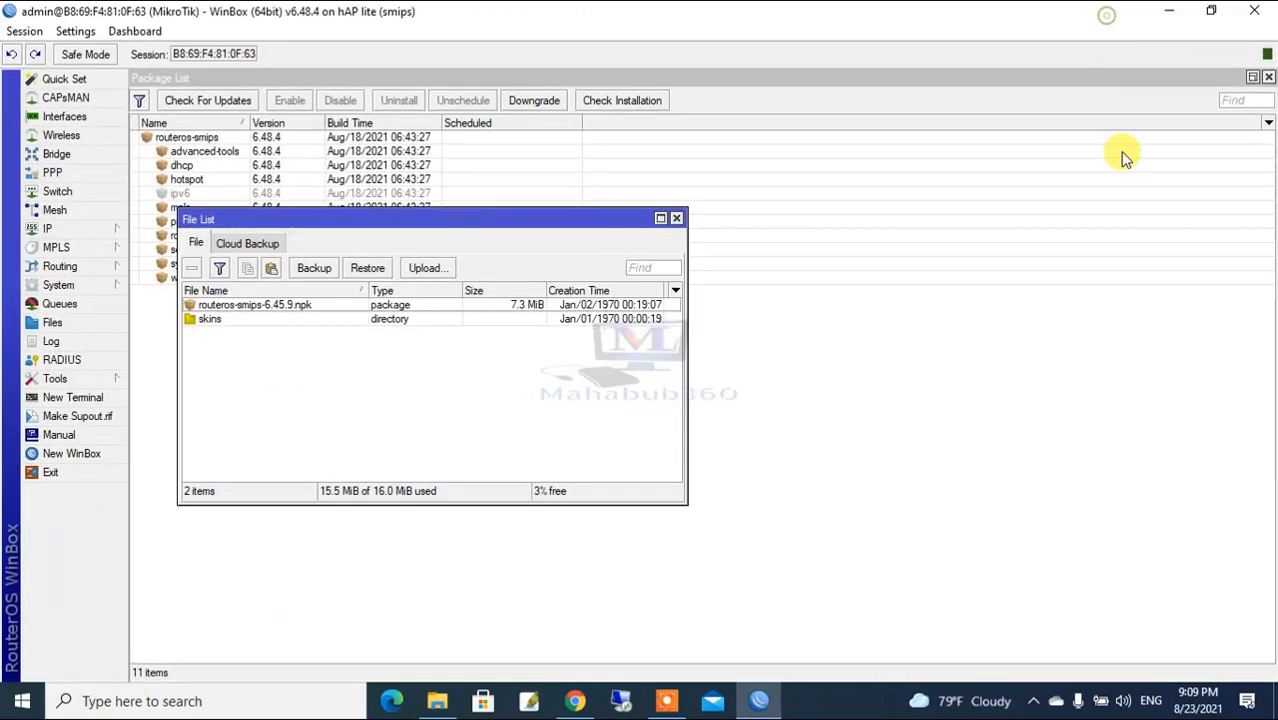
left_click(251, 306)
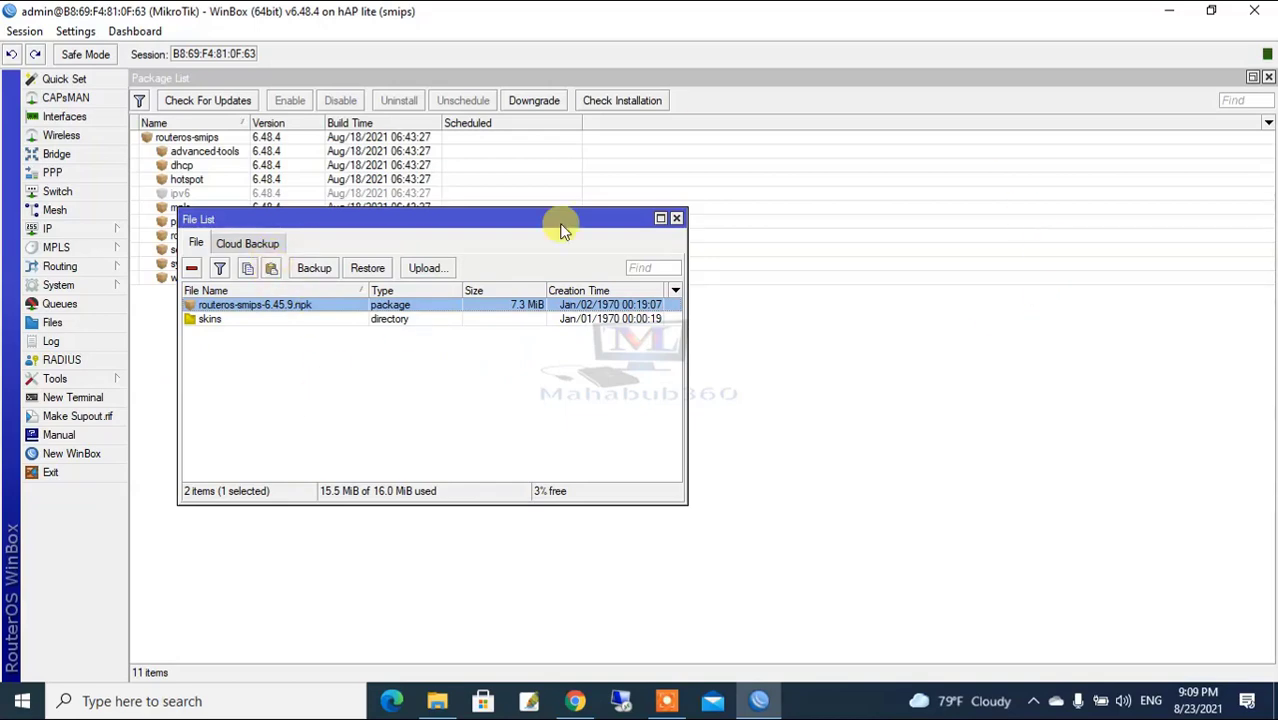
- Switch to File Explorer, copy the 6.45.9 package file again, and minimize the folder window
left_click(437, 701)
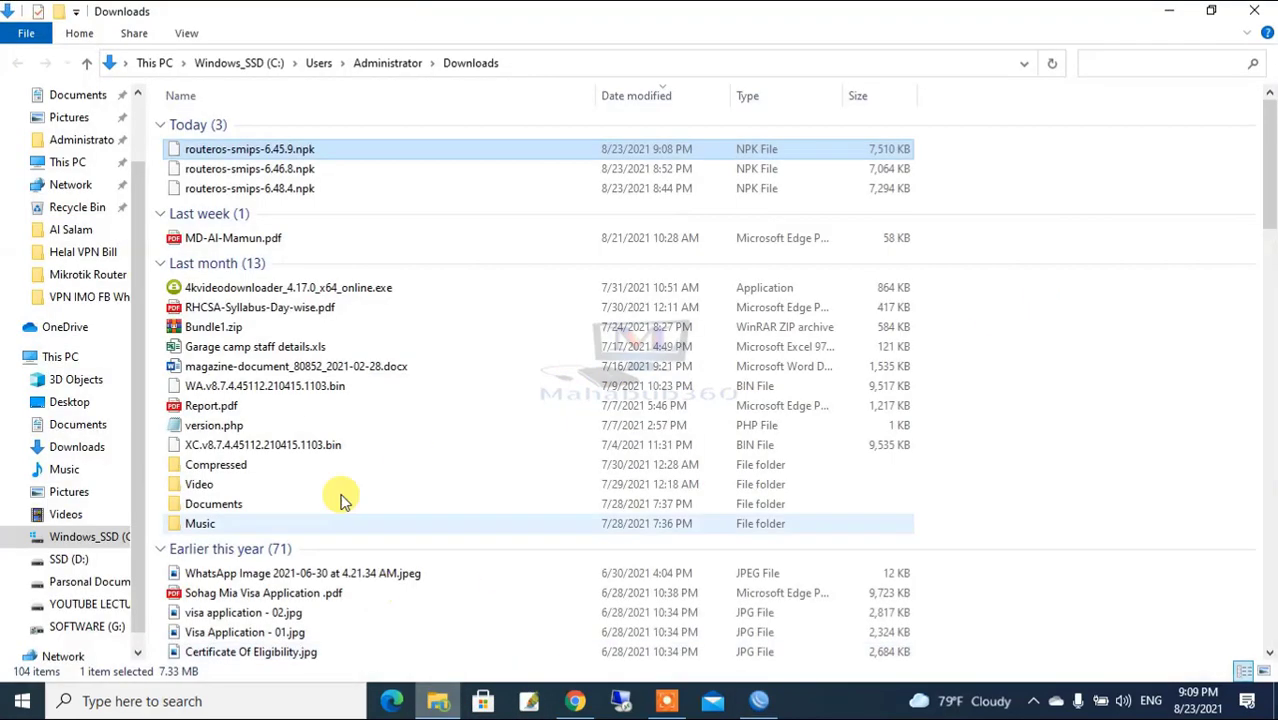
right_click(210, 150)
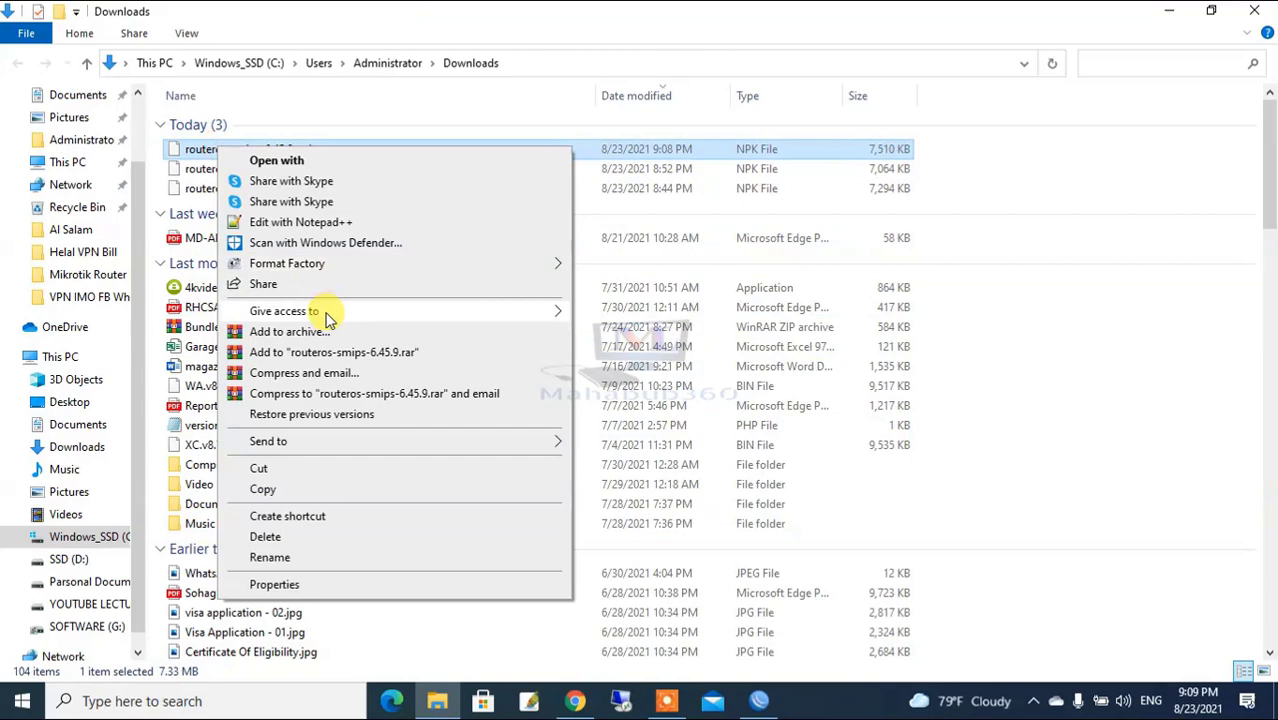
left_click(272, 488)
left_click(1168, 11)
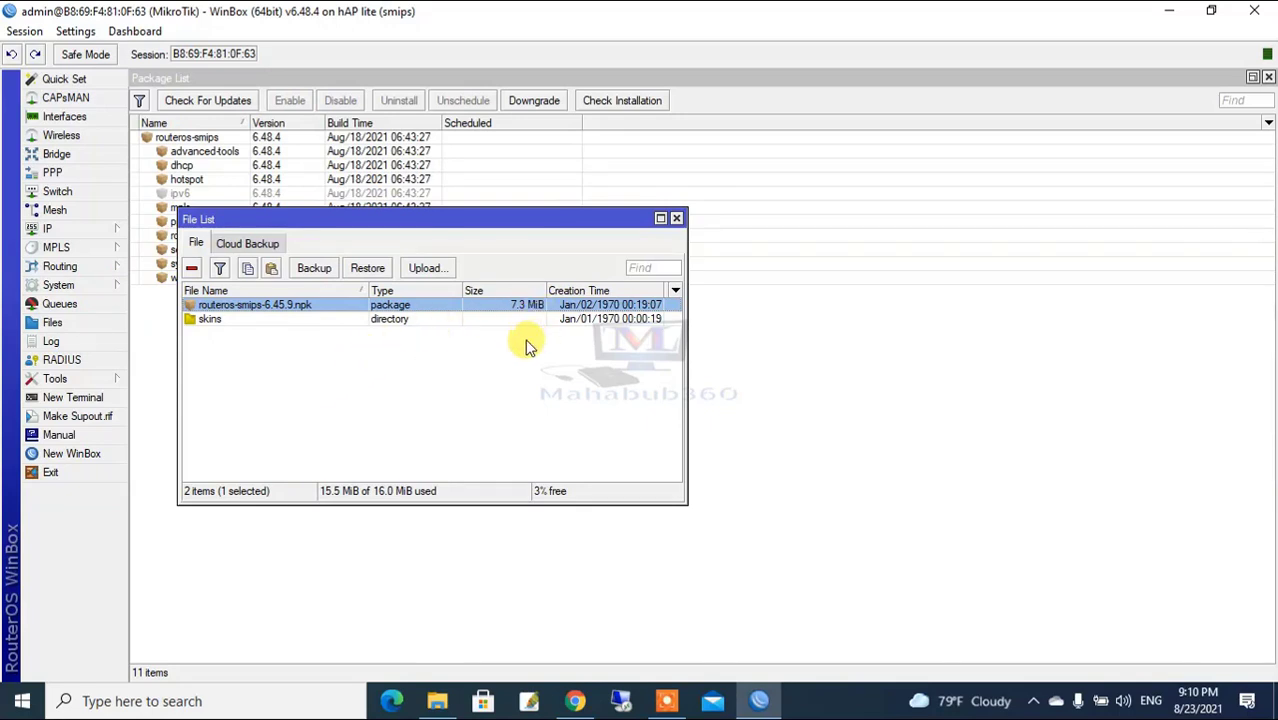
- Reboot the router from WinBox and confirm the restart
left_click(117, 288)
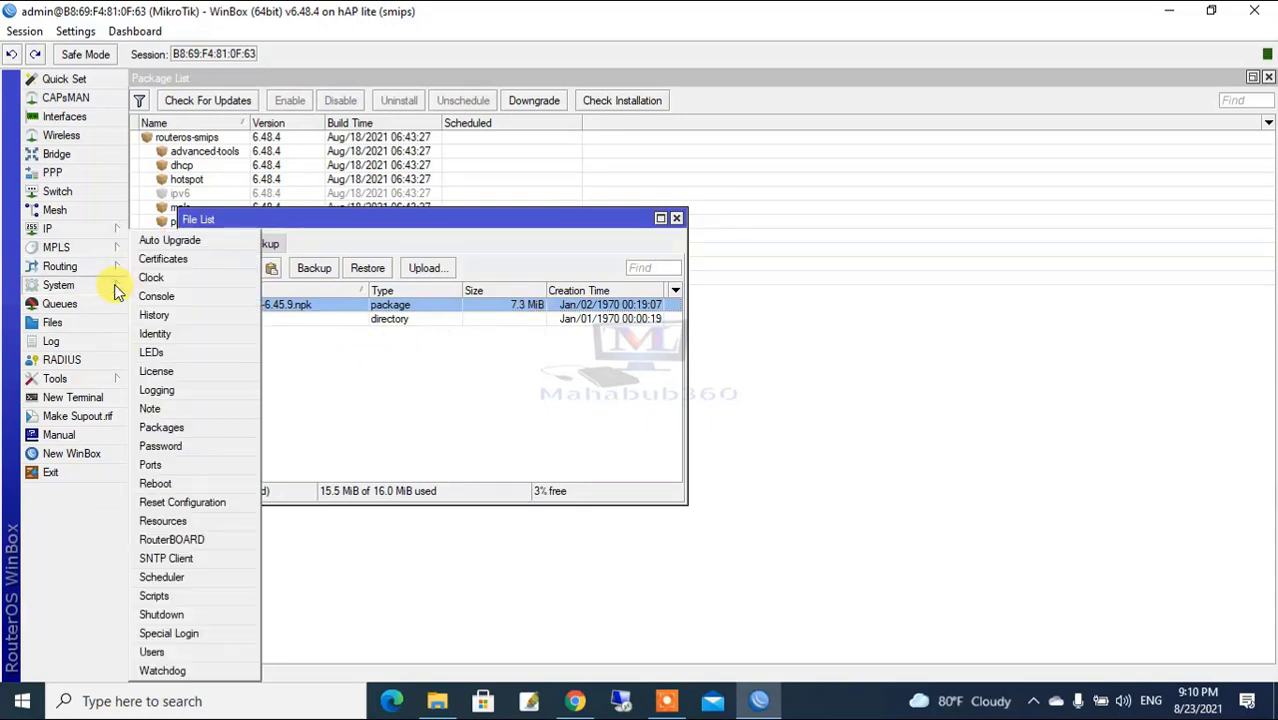
left_click(156, 486)
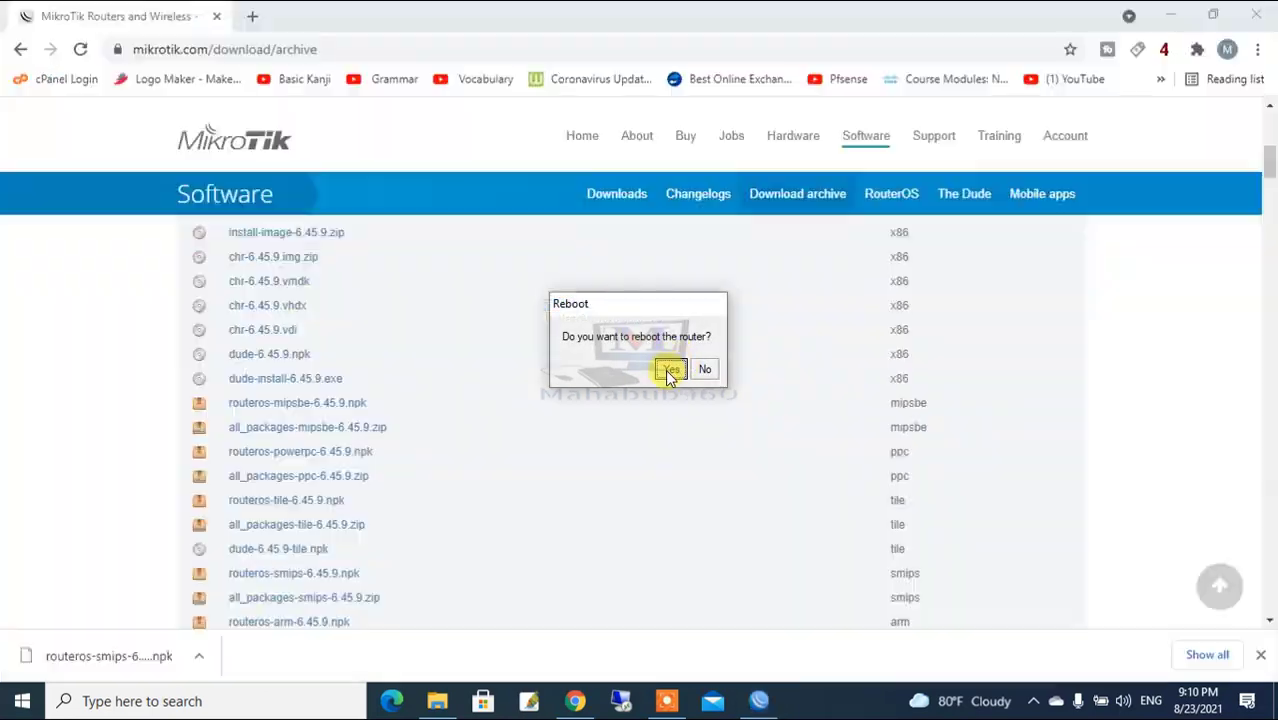
left_click(668, 367)
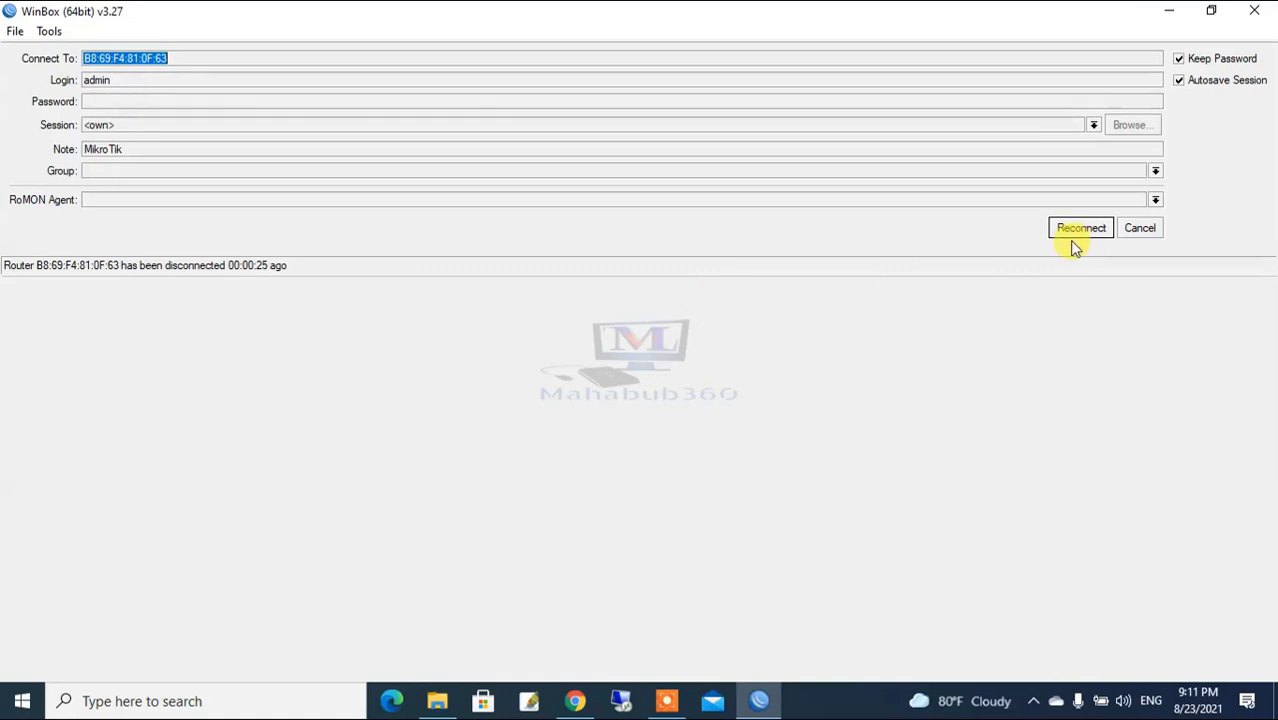
- Cancel the automatic reconnection, refresh the neighbors, connect to the RB941-2nD router, and move the File List off the package list
left_click(1140, 228)
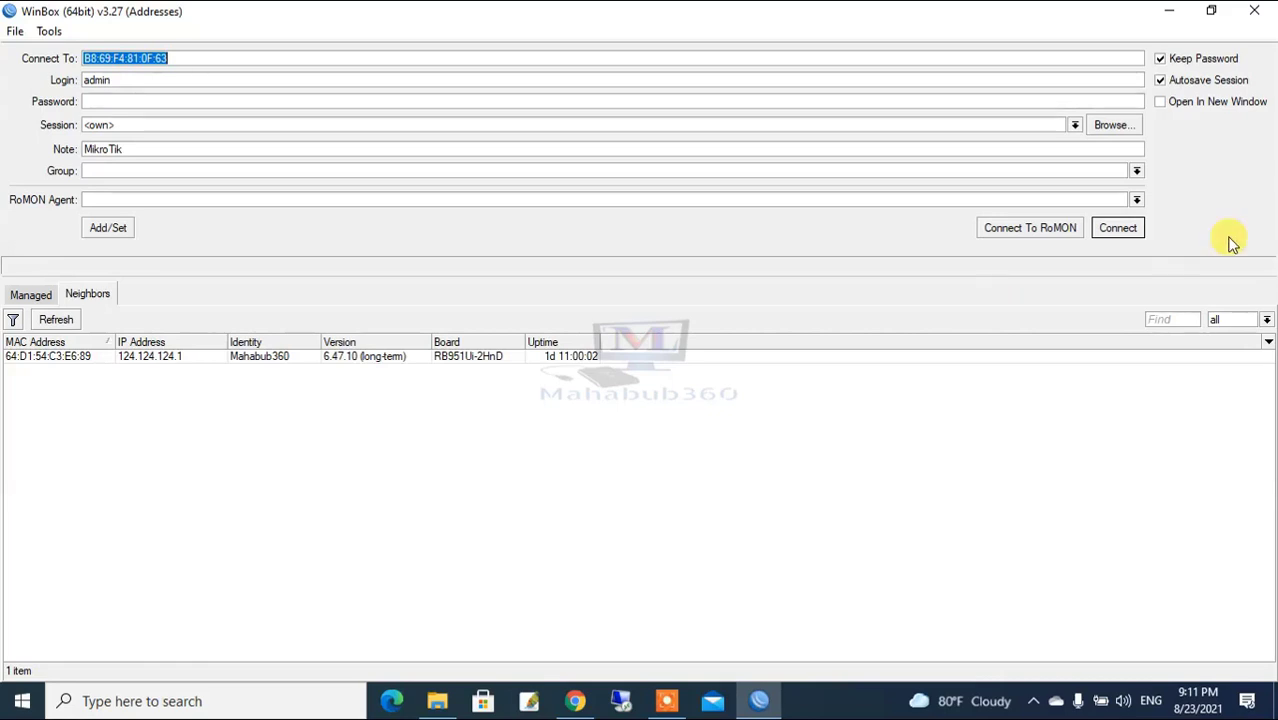
left_click(56, 321)
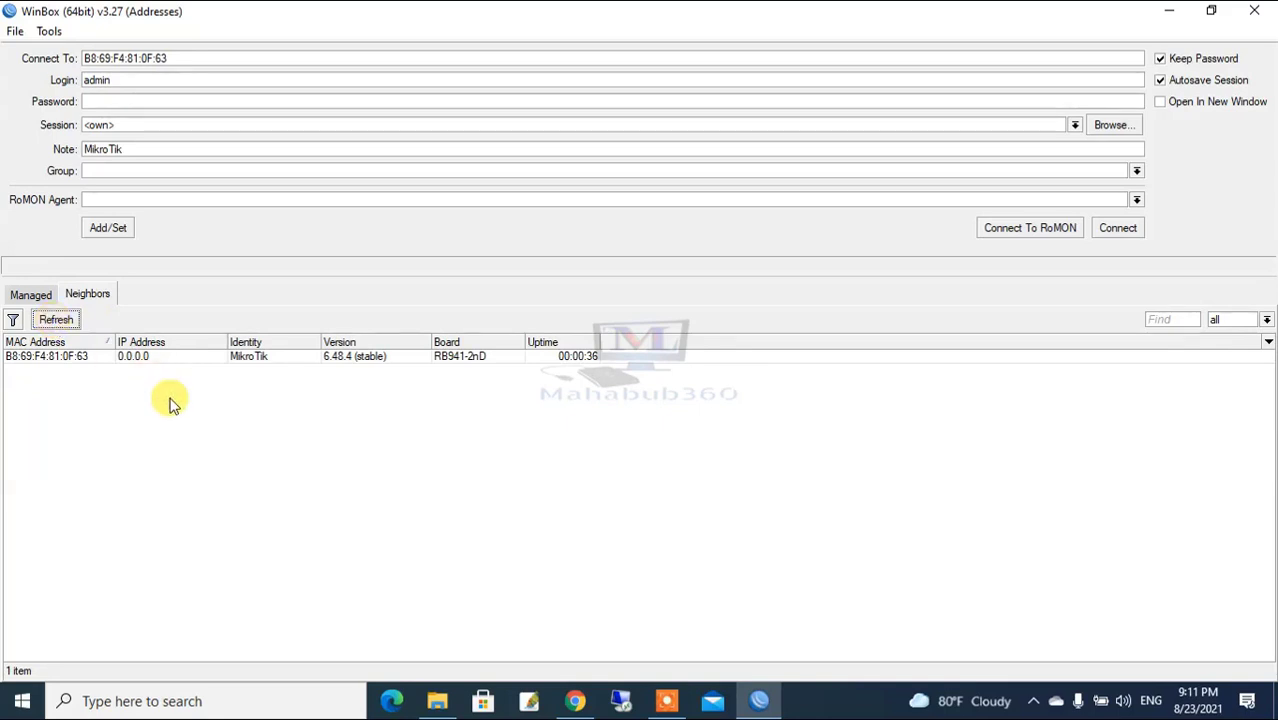
left_click(44, 406)
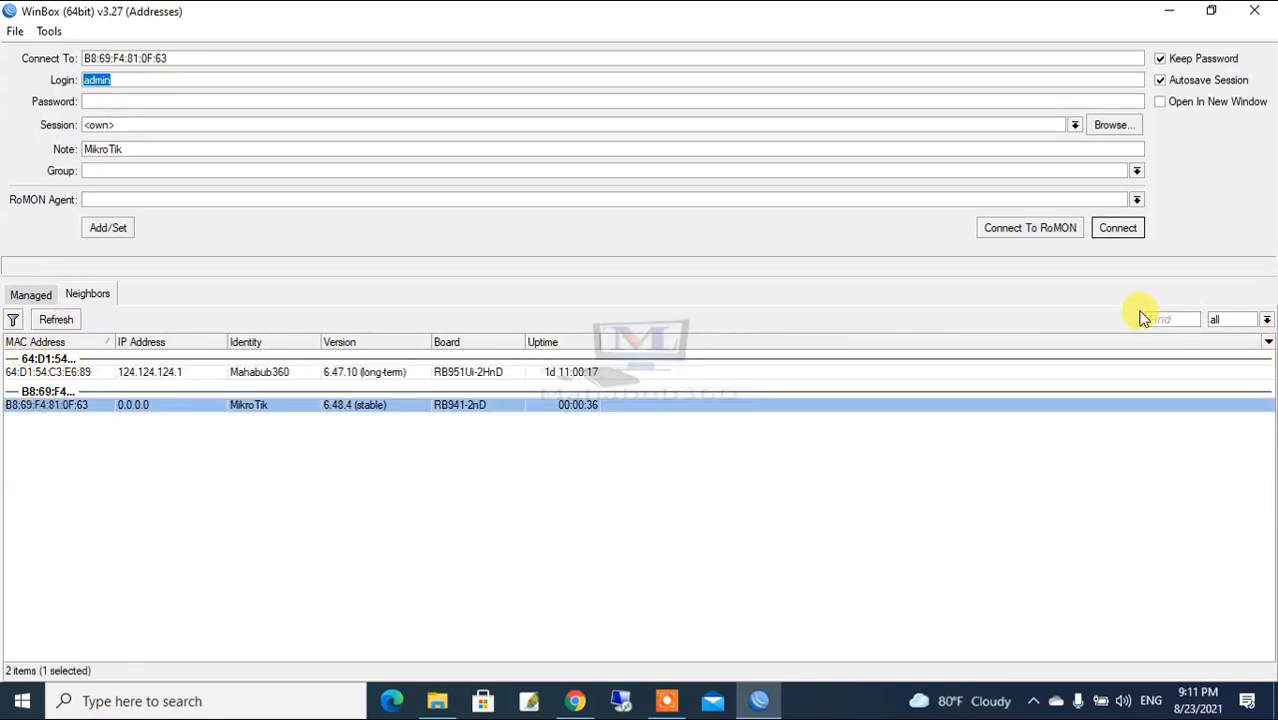
left_click(1118, 228)
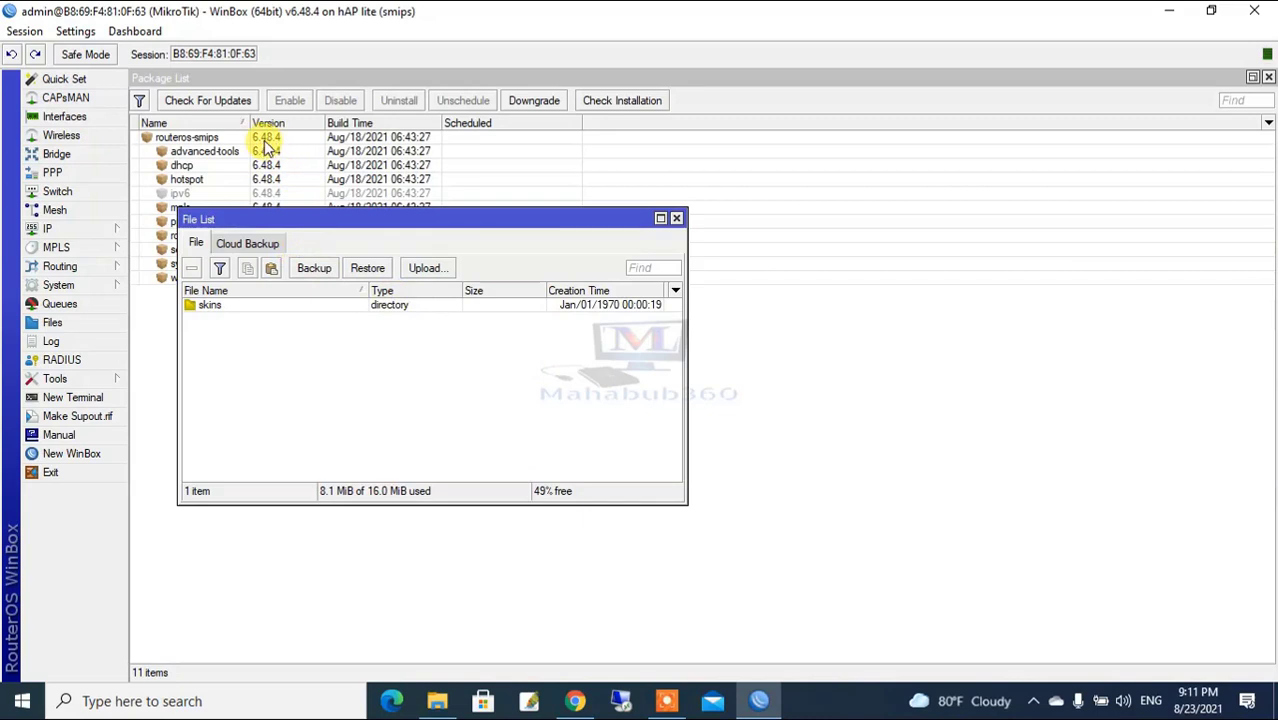
left_click_drag(310, 222, 573, 236)
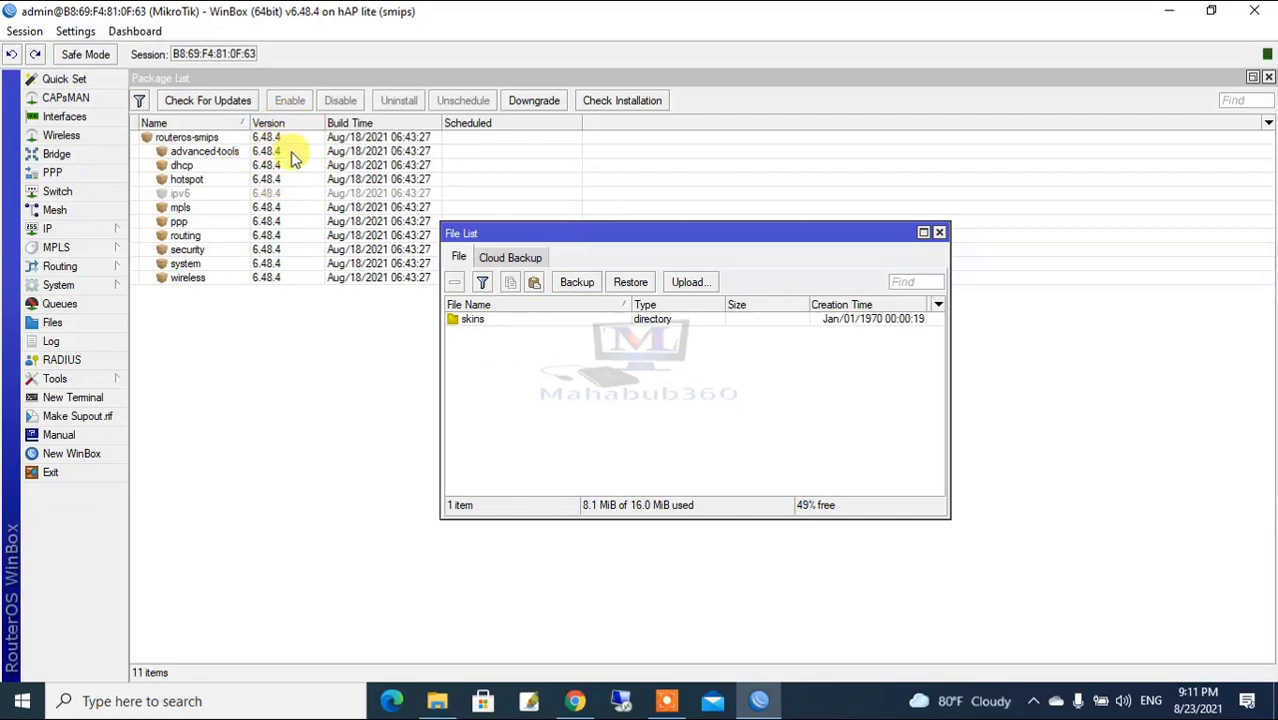
- Switch to File Explorer and upload routeros-smips-6.45.9.npk from the Downloads folder into the router's File List
left_click(440, 703)
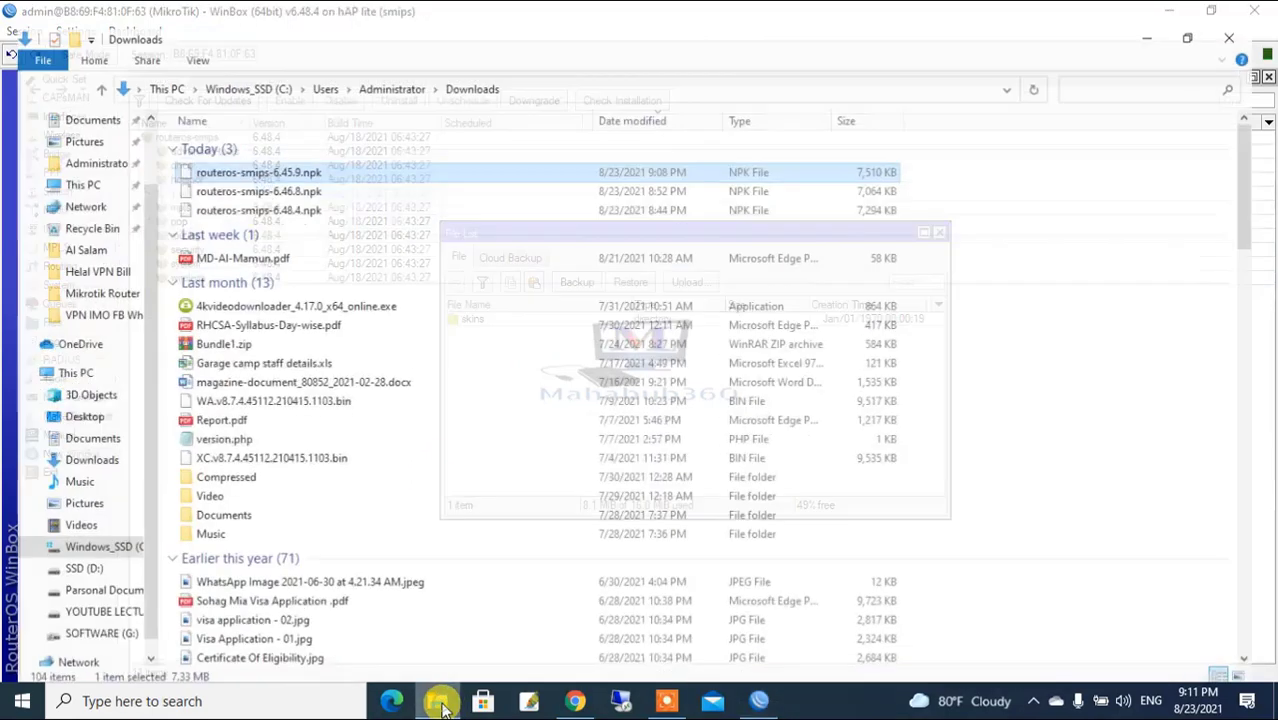
left_click_drag(177, 151, 542, 409)
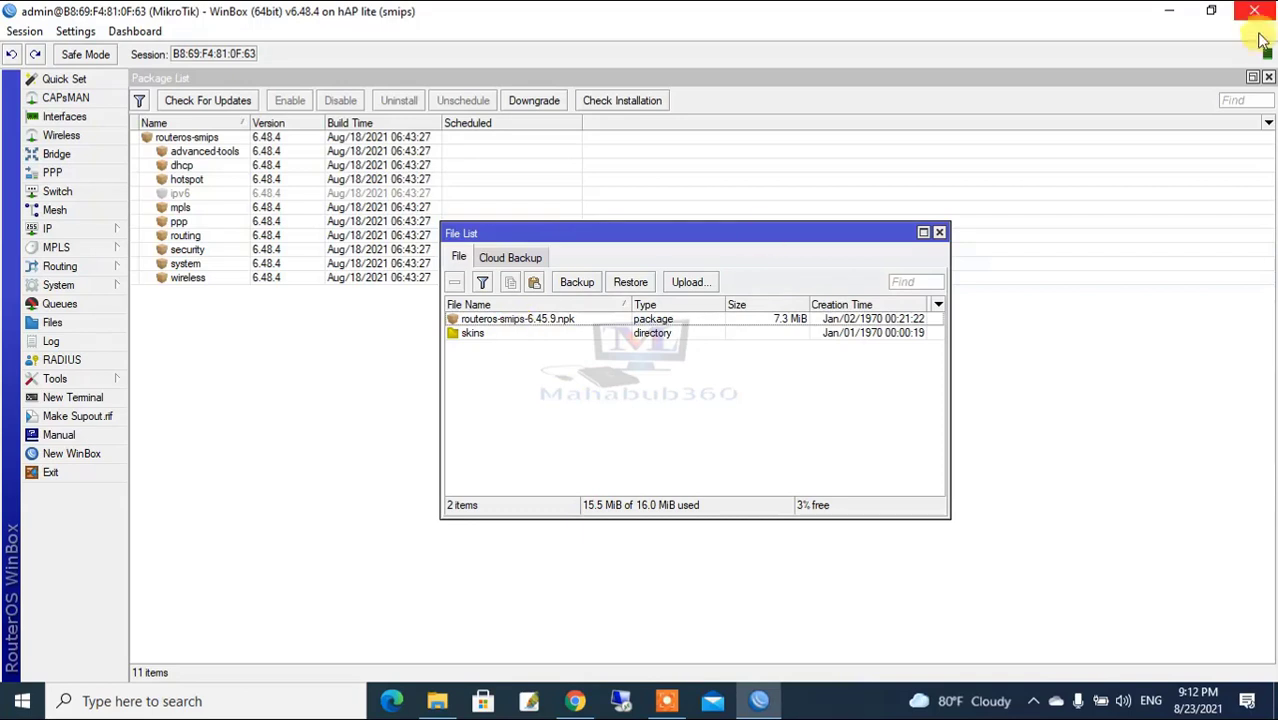
- Reopen the Package List, restore it to a smaller window, and arrange it and the File List so both can be seen
left_click(1268, 77)
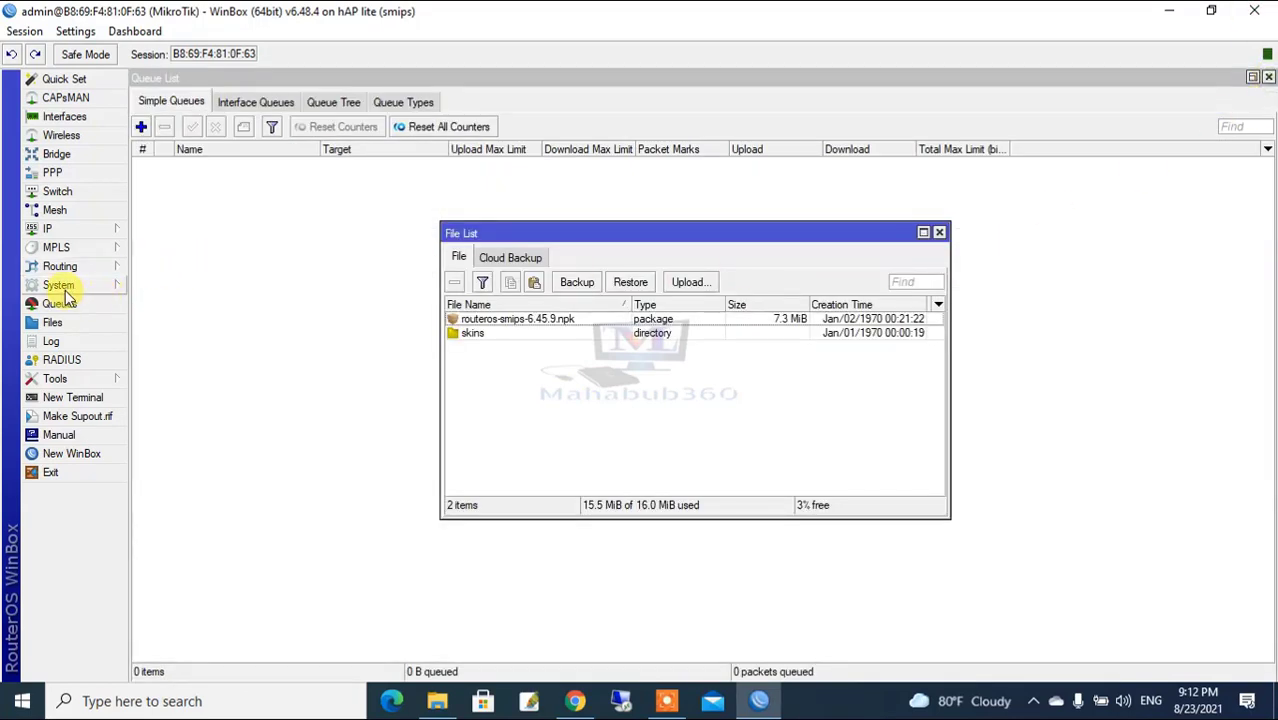
left_click(60, 289)
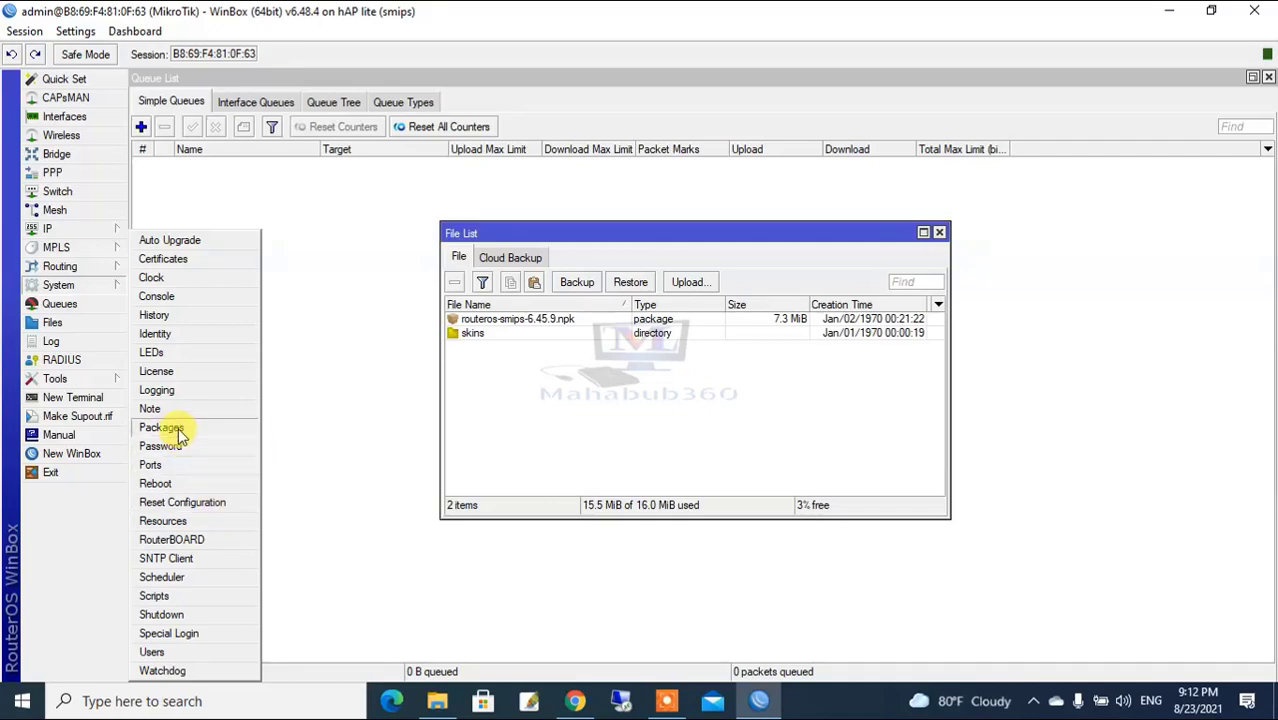
left_click(162, 427)
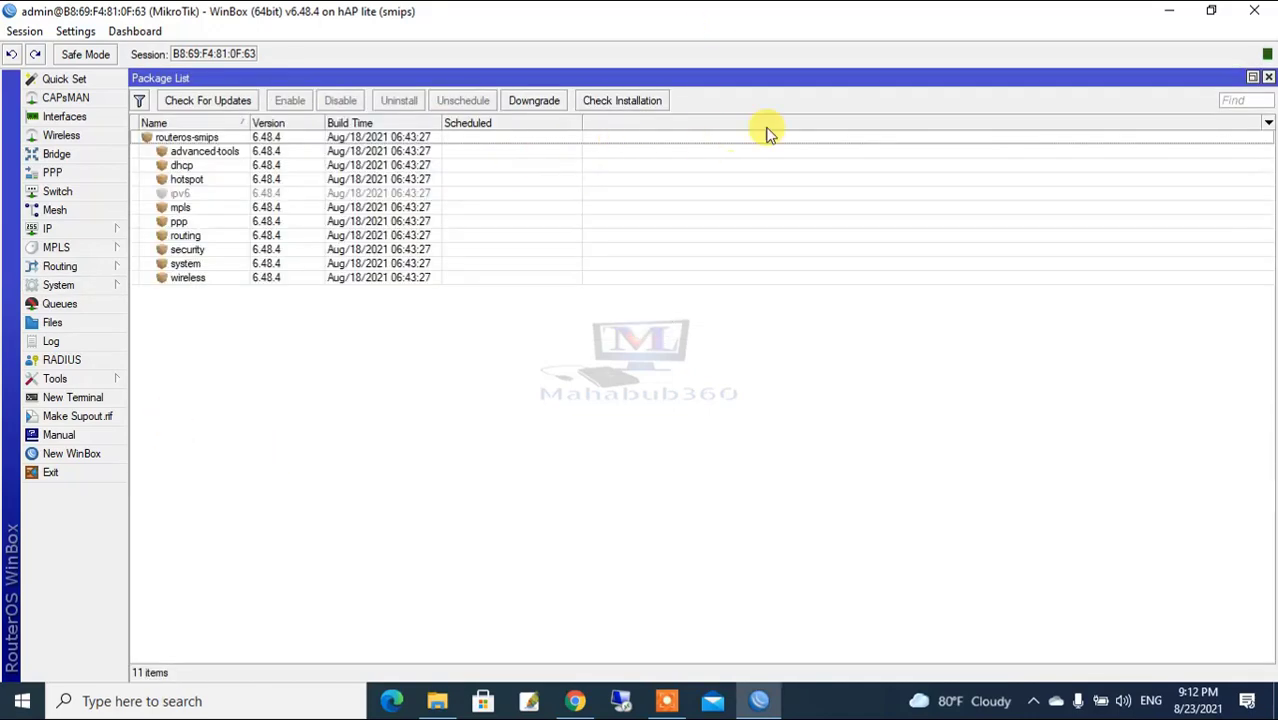
left_click(1253, 79)
left_click_drag(685, 240, 509, 121)
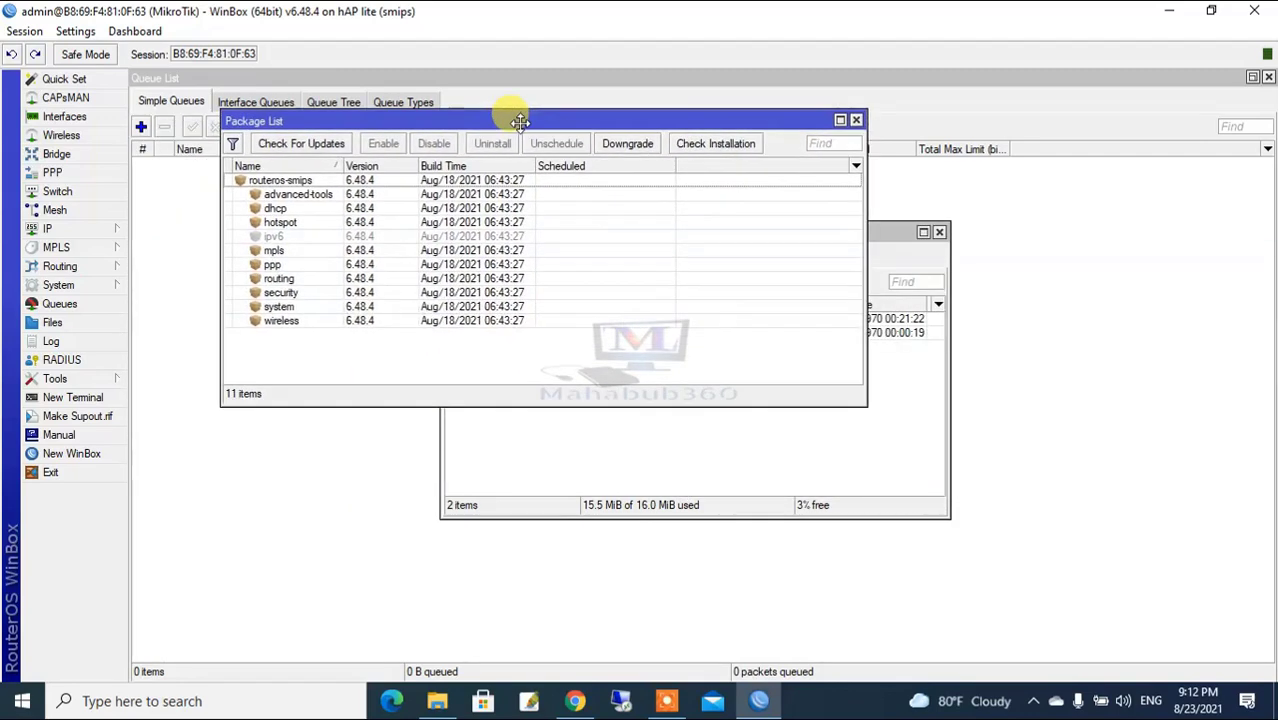
left_click(629, 144)
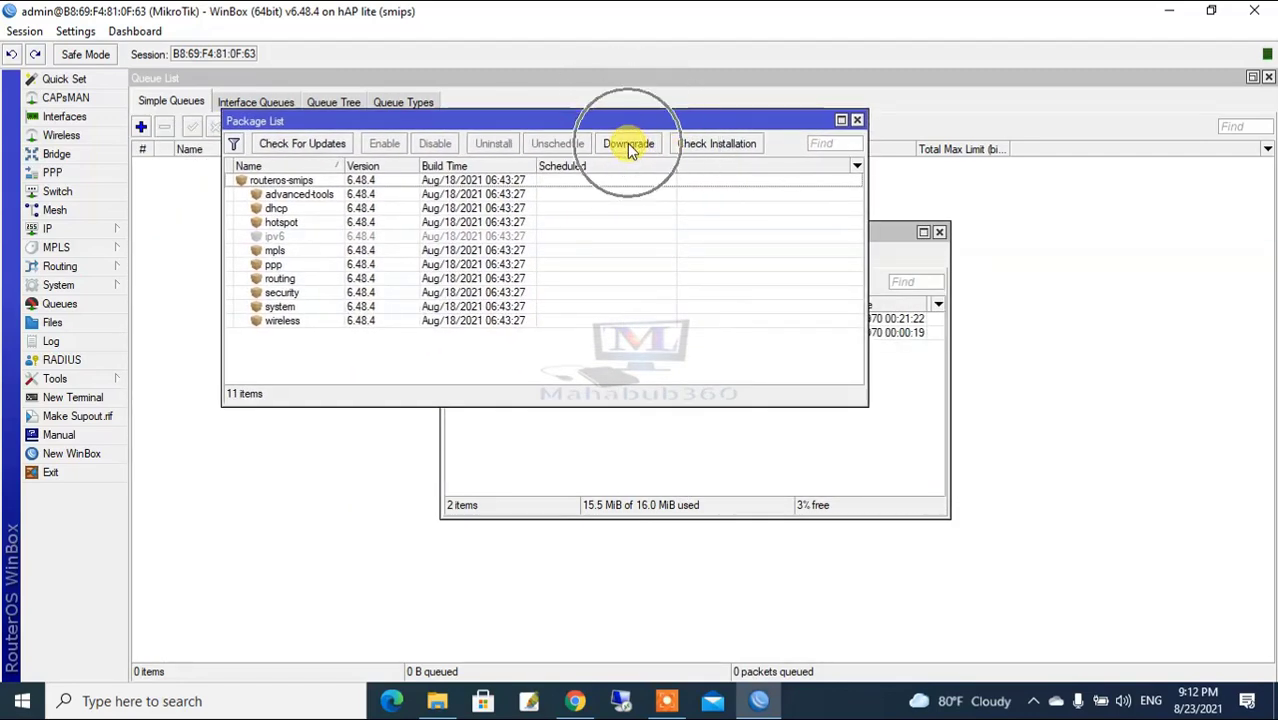
left_click(711, 446)
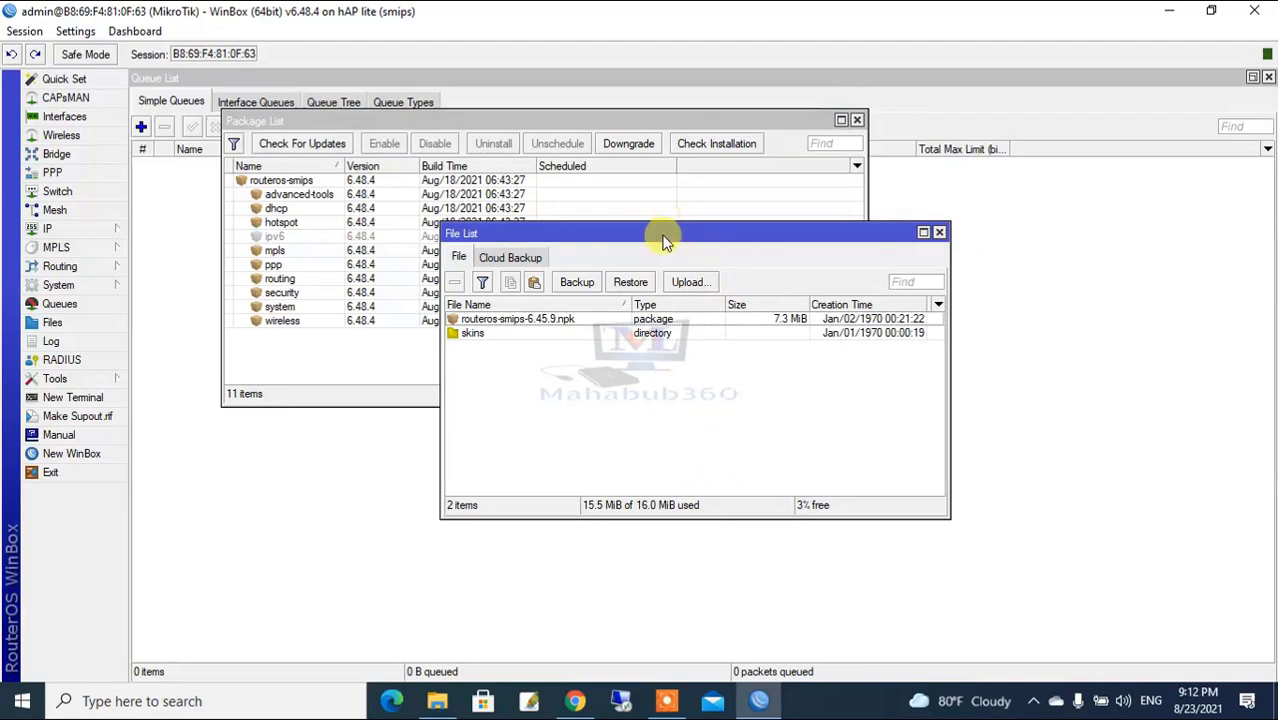
left_click_drag(665, 240, 830, 236)
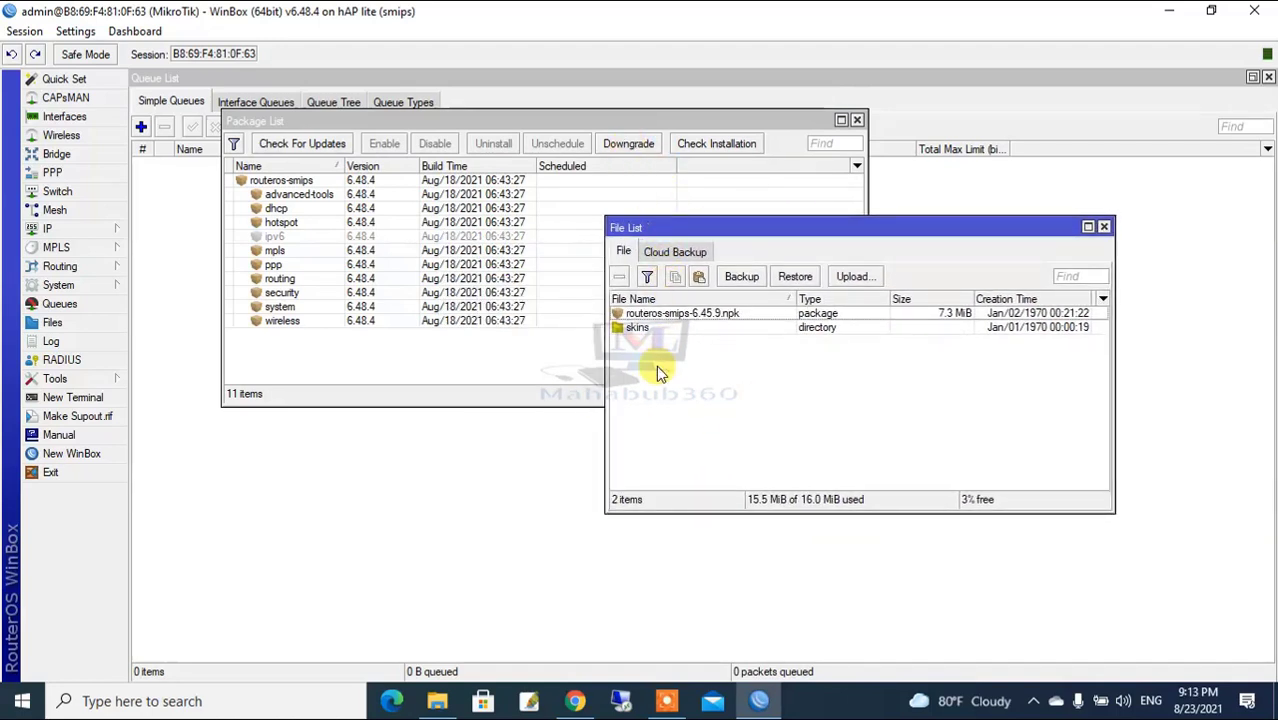
- Select the uploaded 6.45.9 package file, start the Downgrade, and confirm the router reboot
left_click(678, 318)
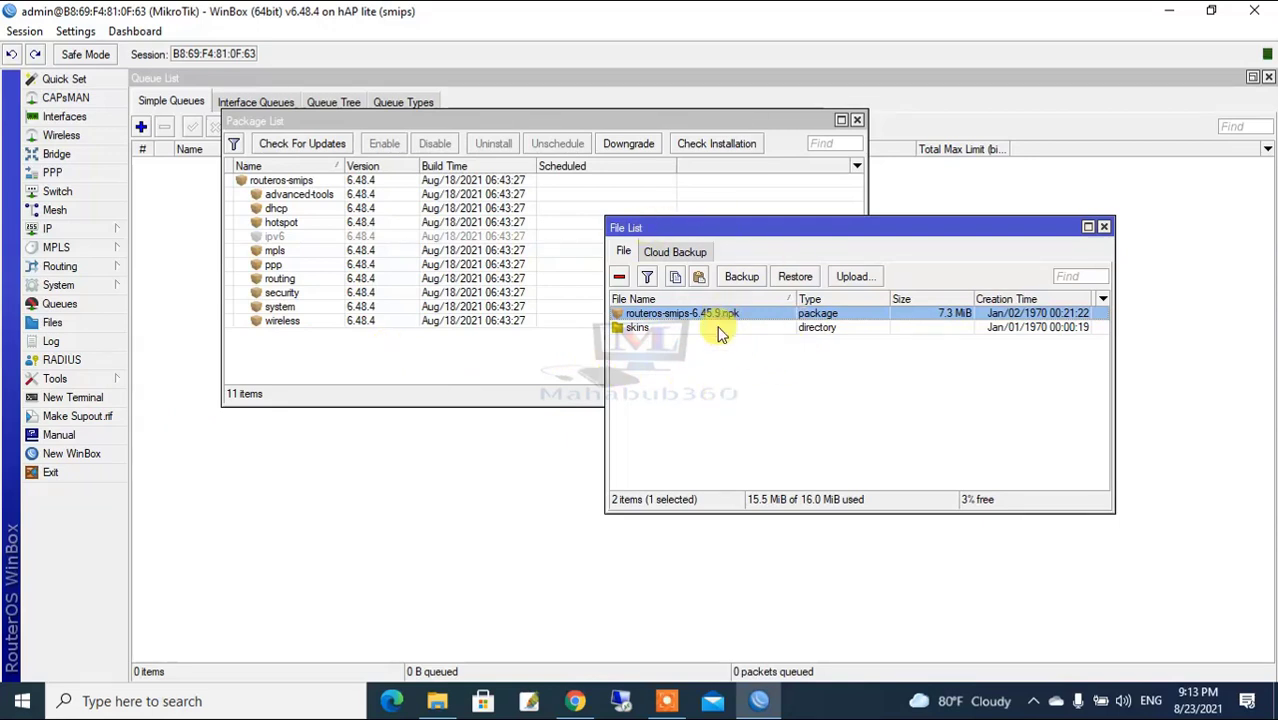
left_click(627, 145)
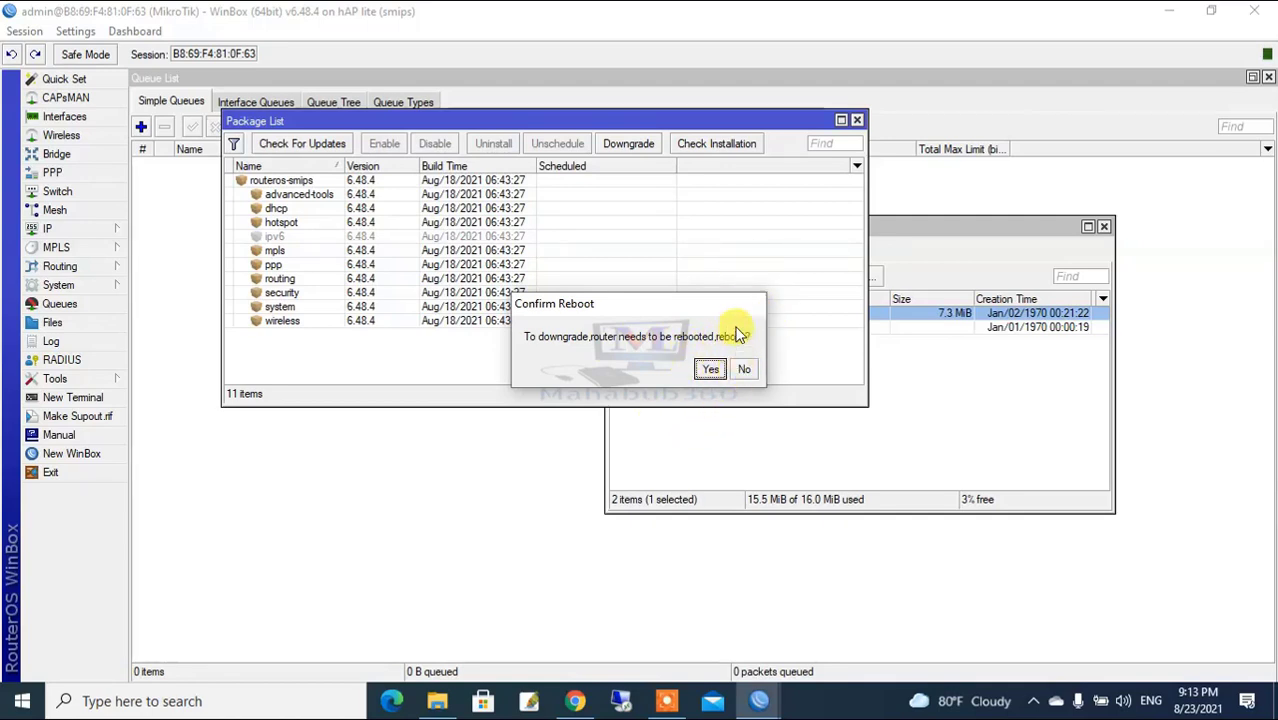
left_click(710, 370)
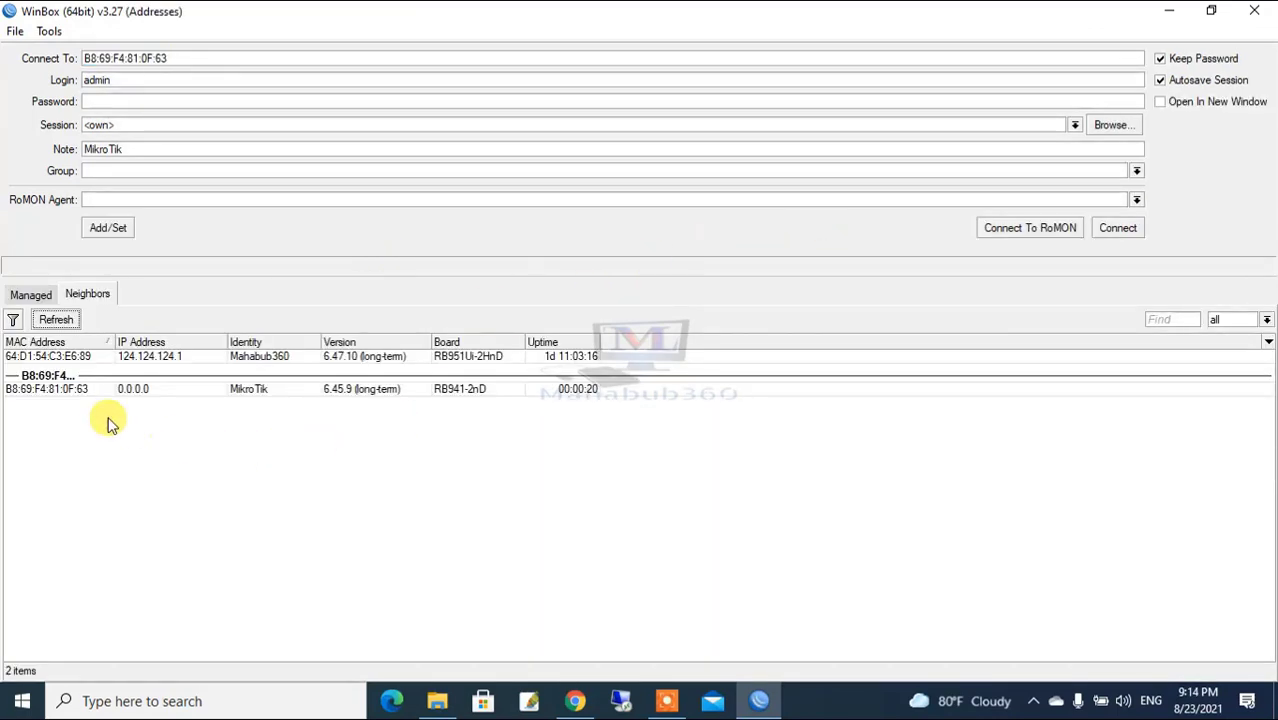
- Connect to the RB941-2nD router from the neighbors, inspect the package versions, and close the Package List
left_click(44, 389)
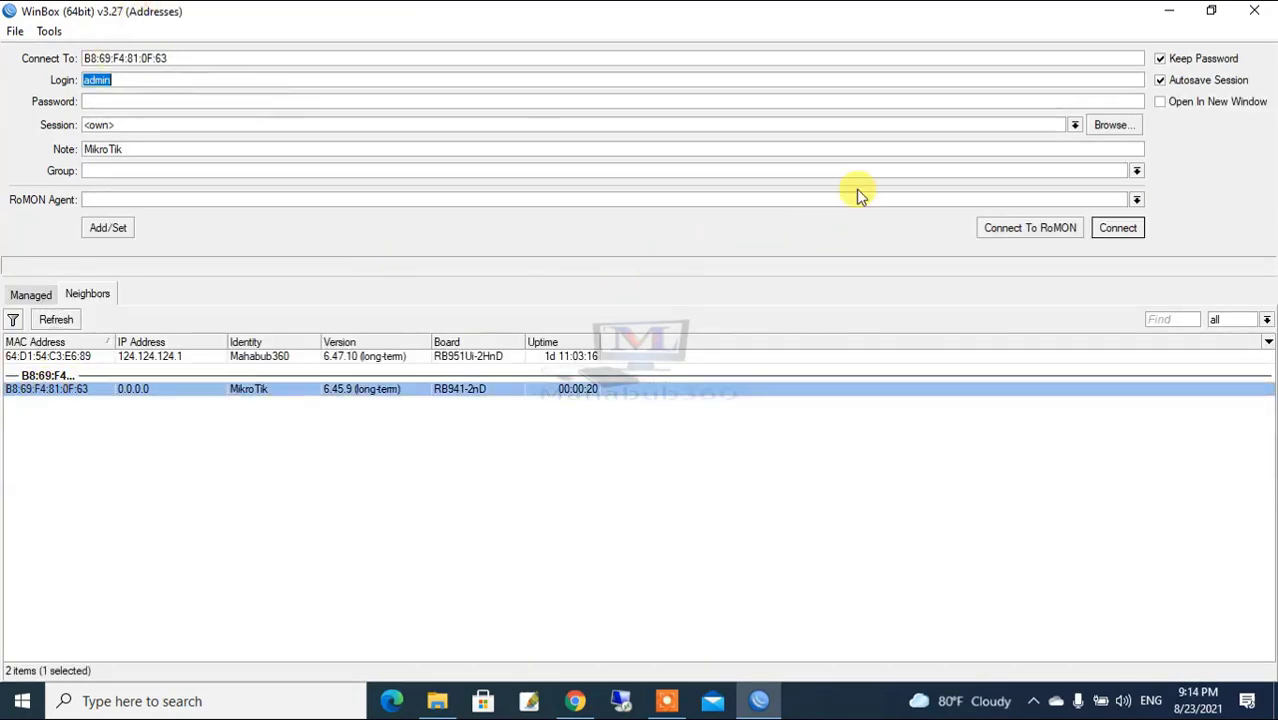
left_click(1129, 231)
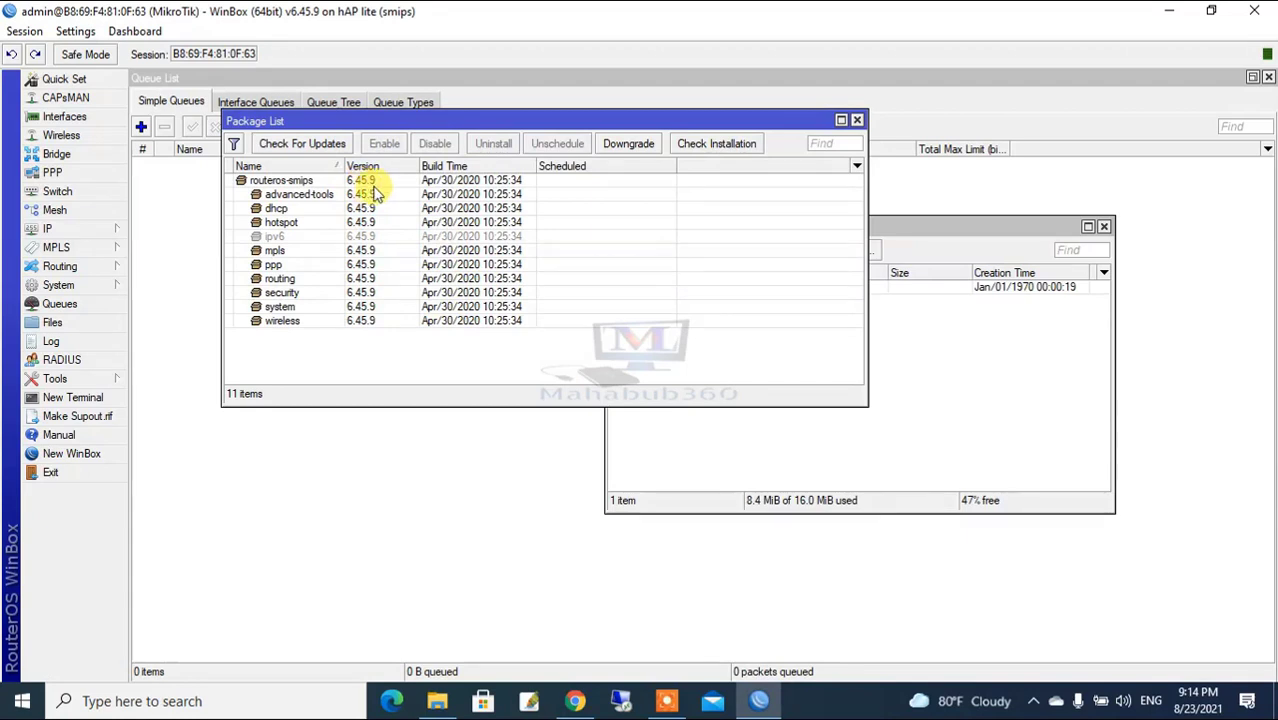
left_click(361, 224)
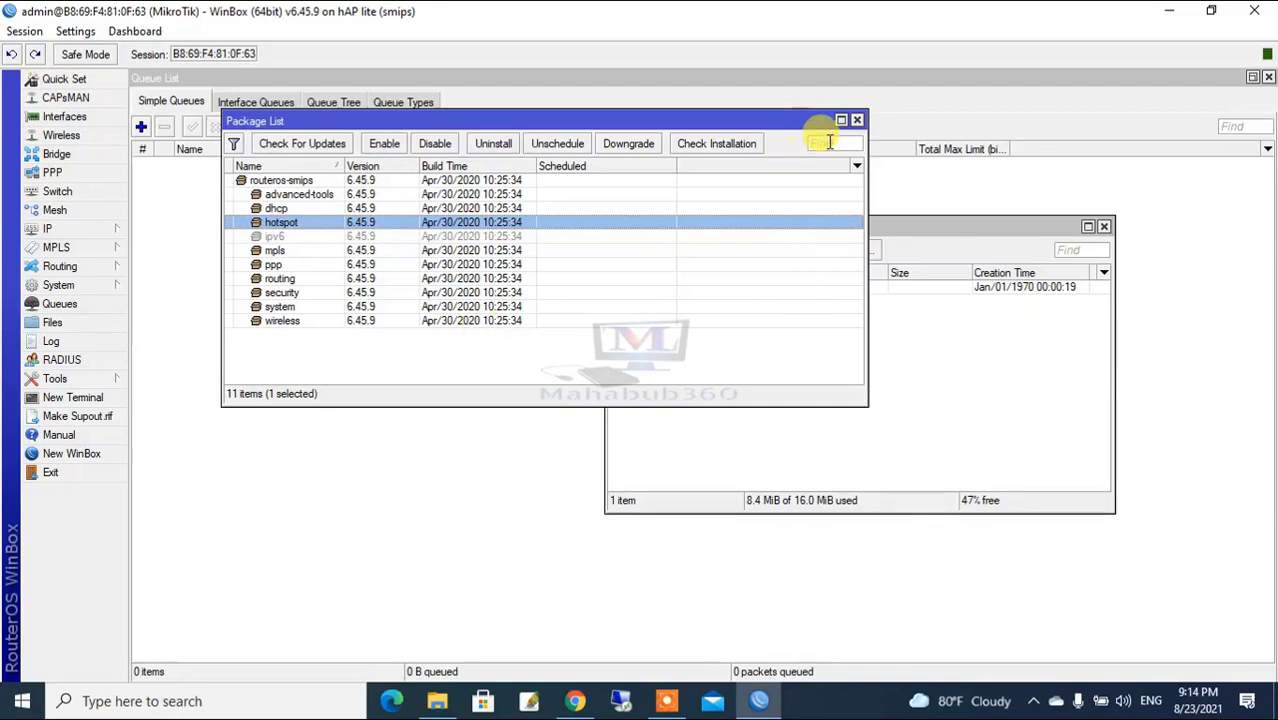
left_click(857, 121)
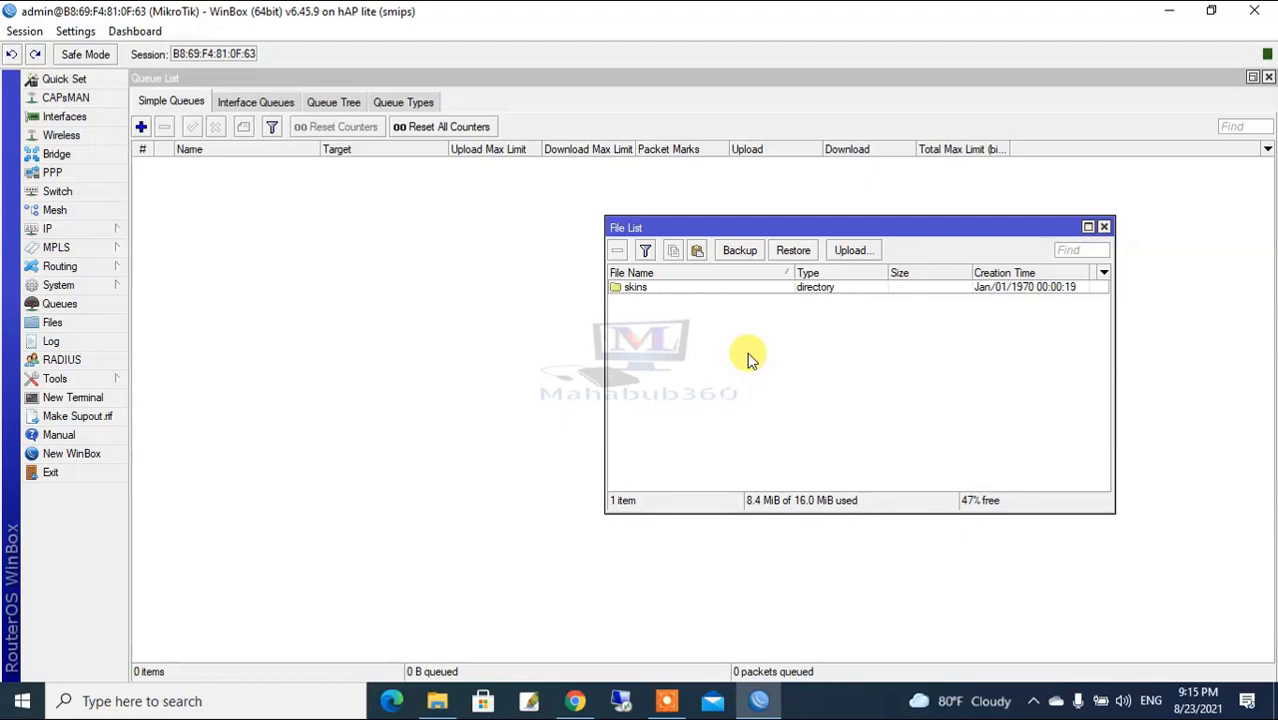
- Reopen the Package List, check for RouterOS updates on the stable channel, and close the update window
left_click(100, 284)
left_click(166, 430)
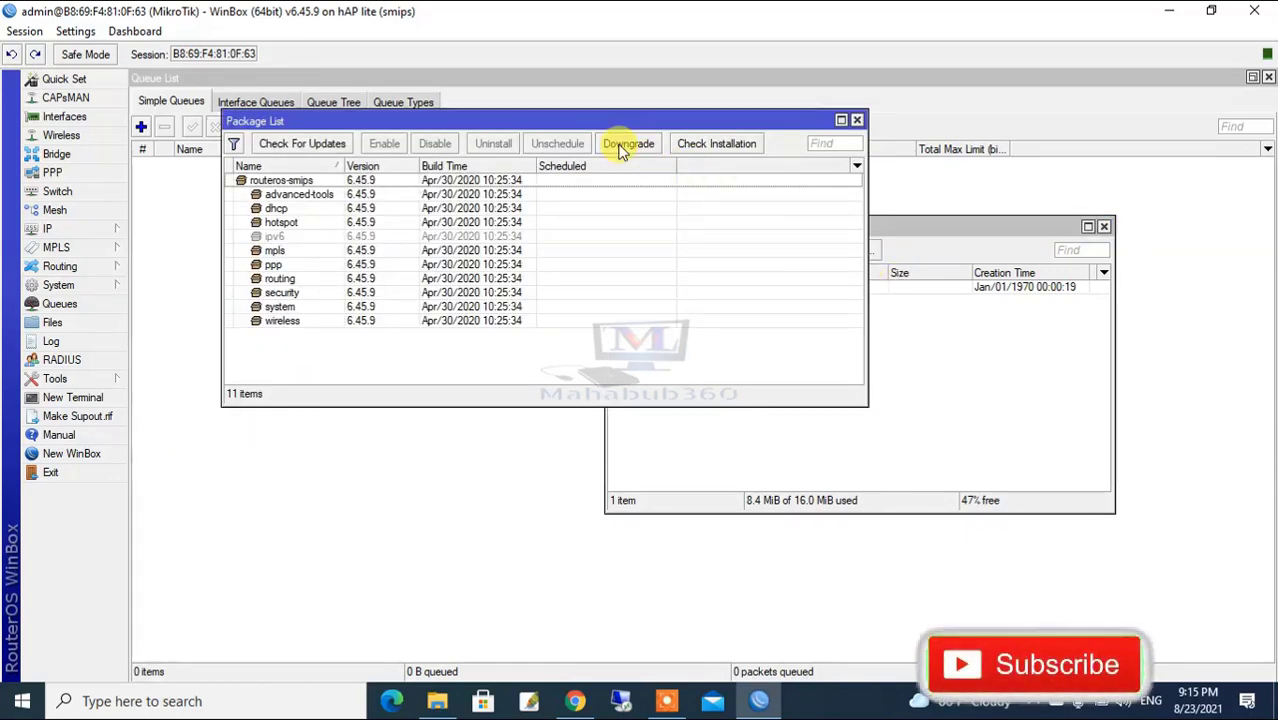
left_click(857, 120)
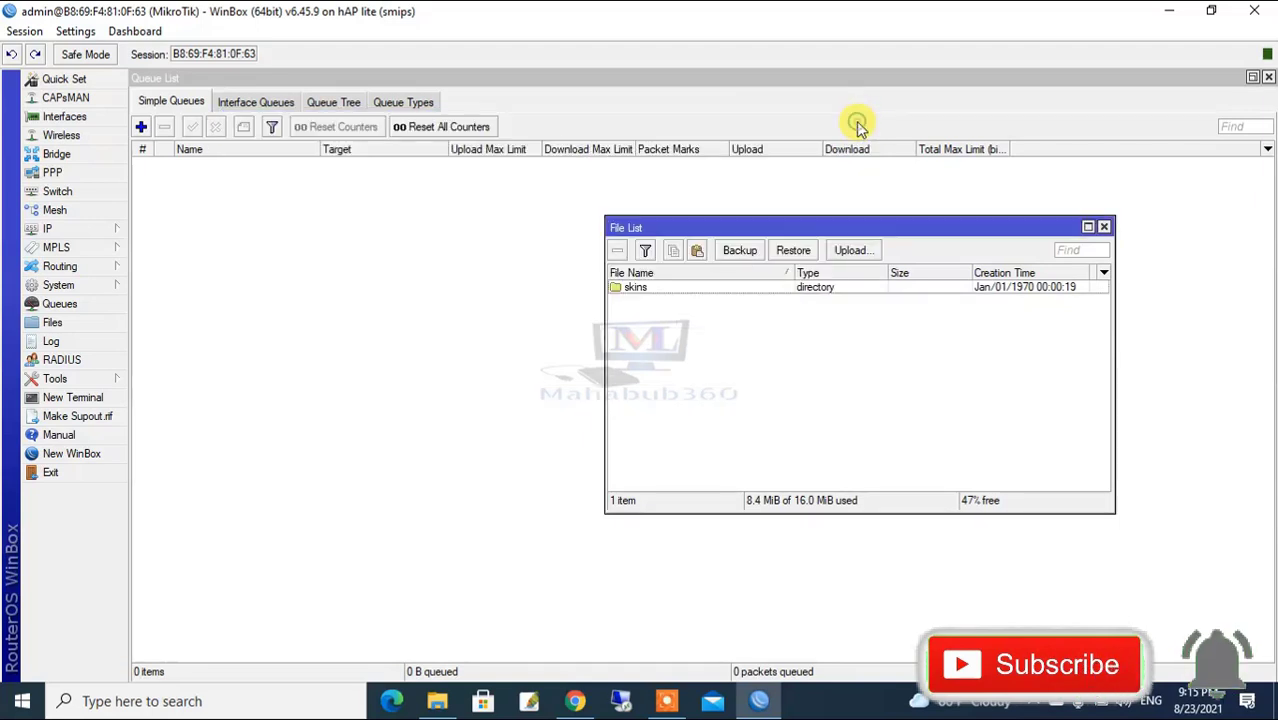
left_click(108, 286)
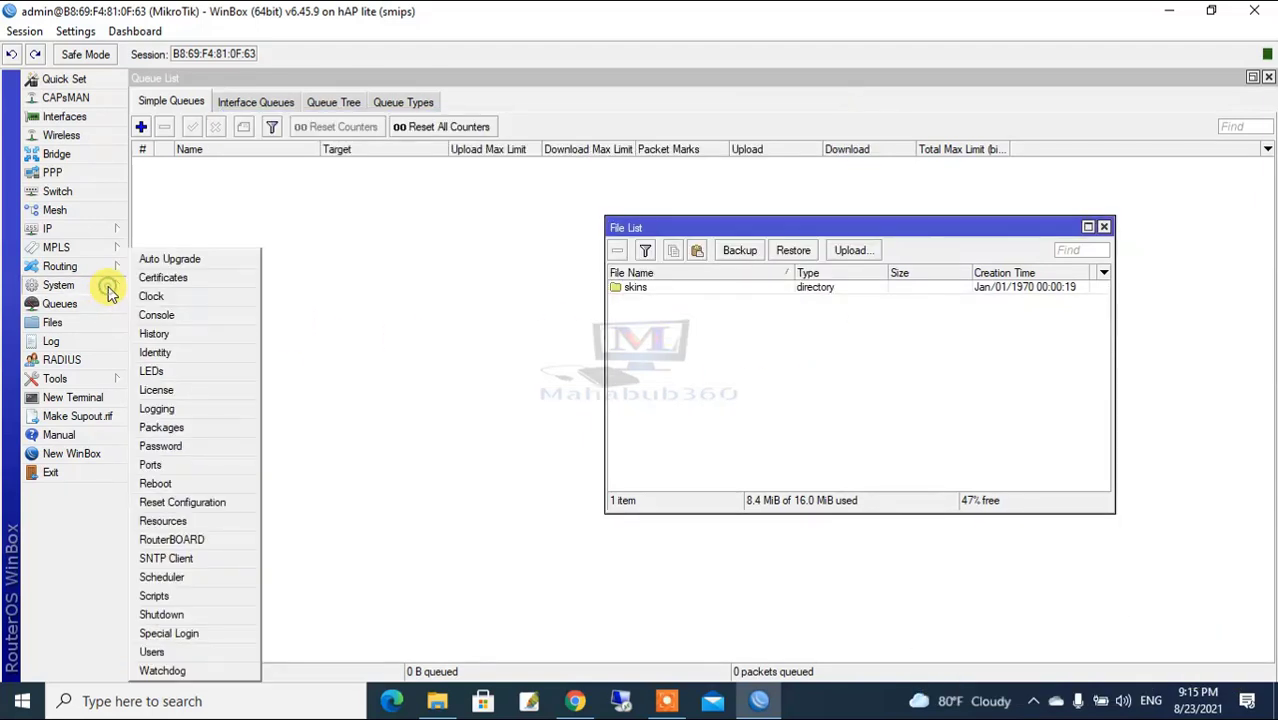
left_click(163, 427)
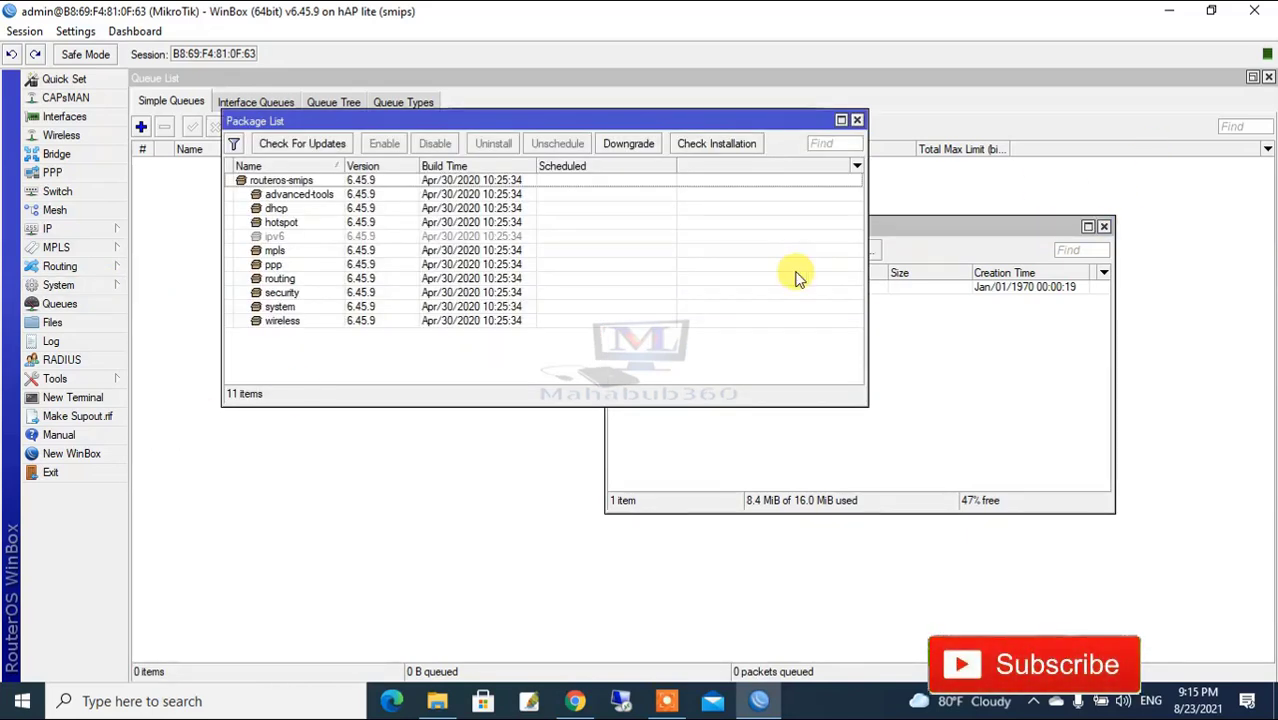
left_click(290, 147)
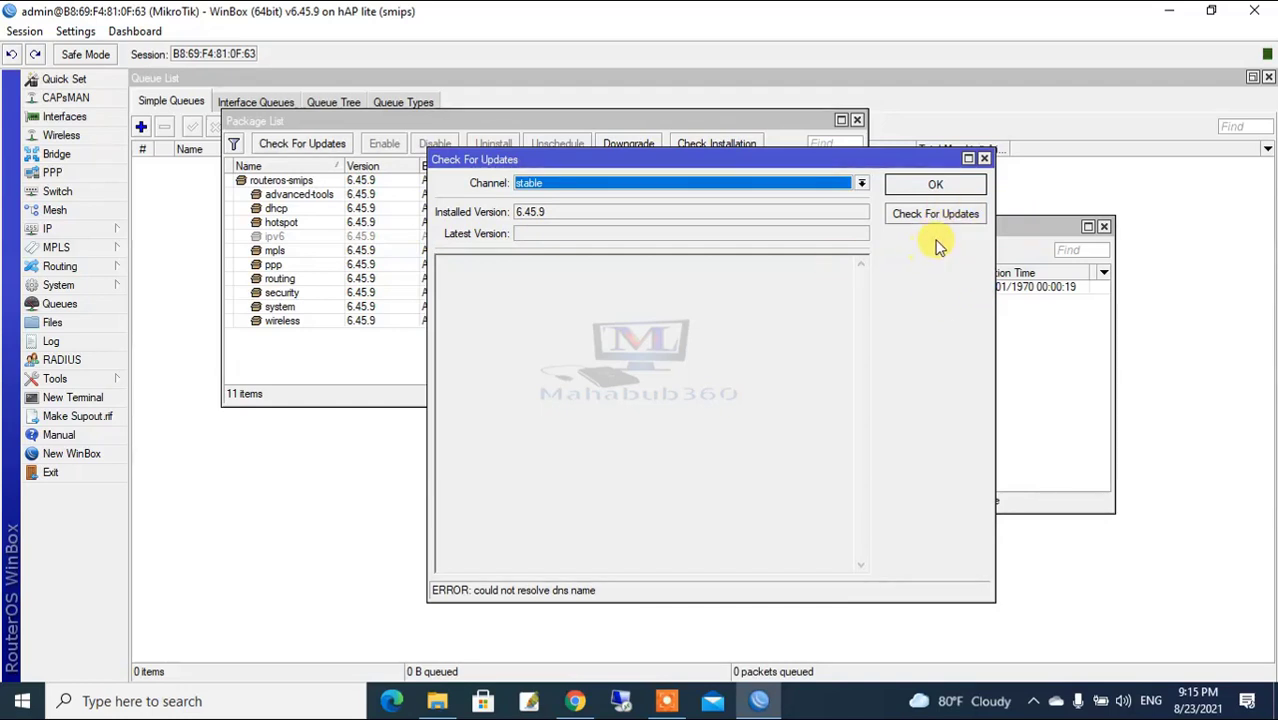
left_click(985, 161)
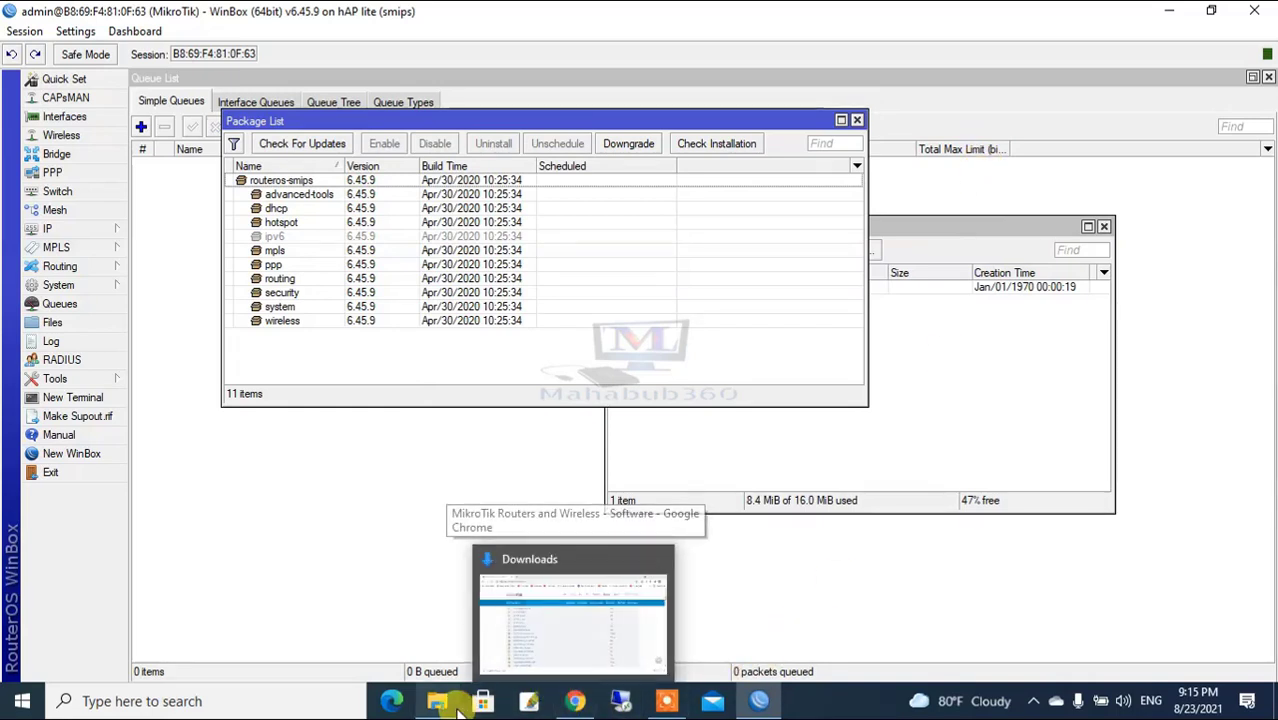
- Copy routeros-smips-6.48.4.npk from Downloads in File Explorer and paste it into the router's File List in WinBox
left_click(865, 444)
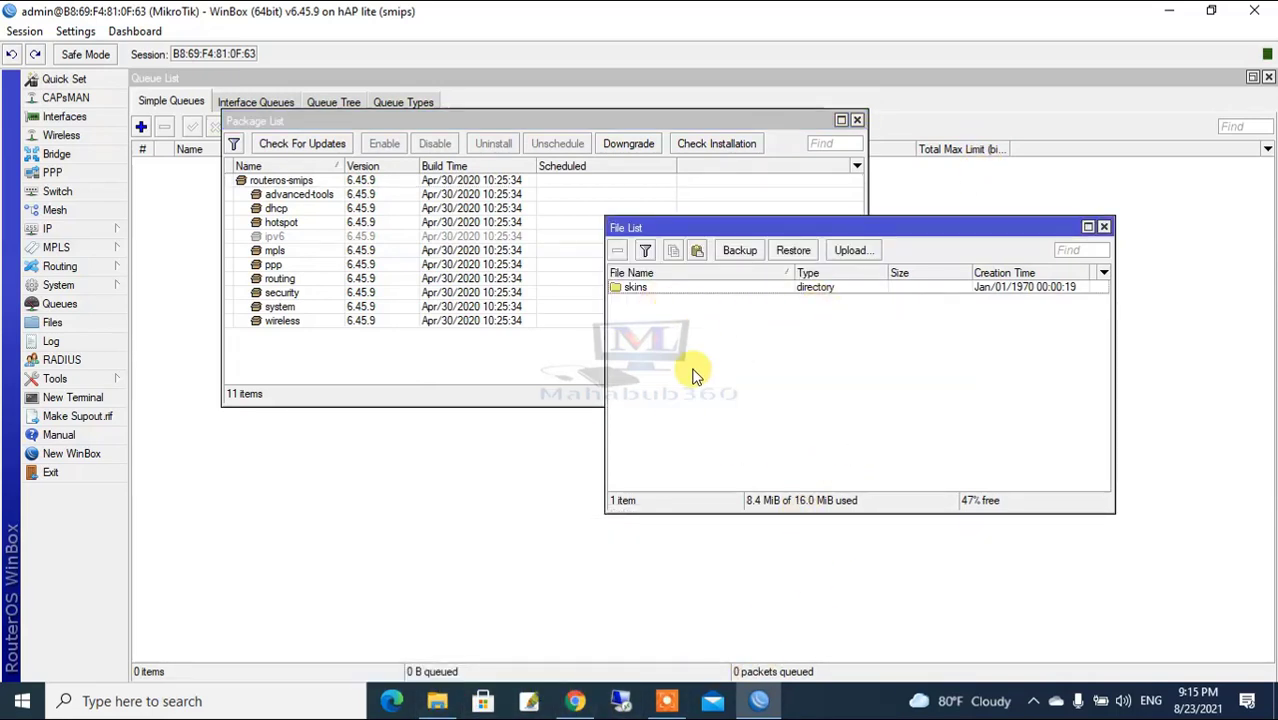
left_click(437, 701)
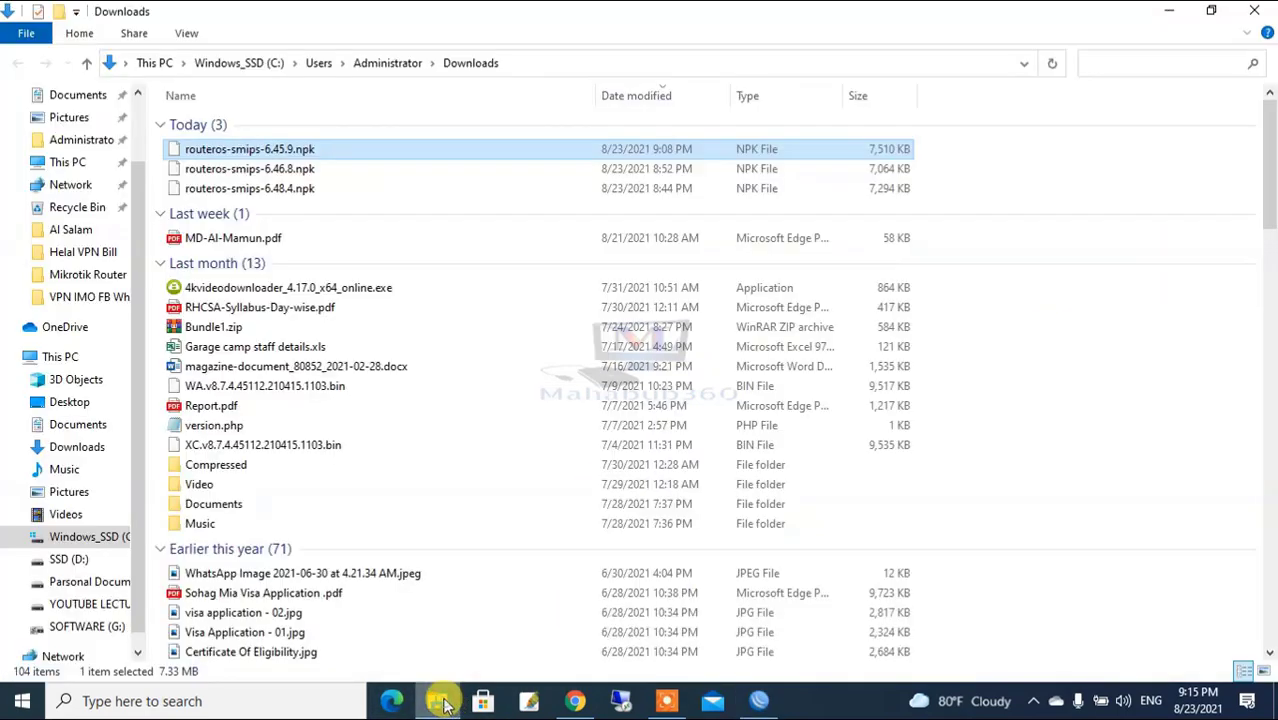
left_click(278, 190)
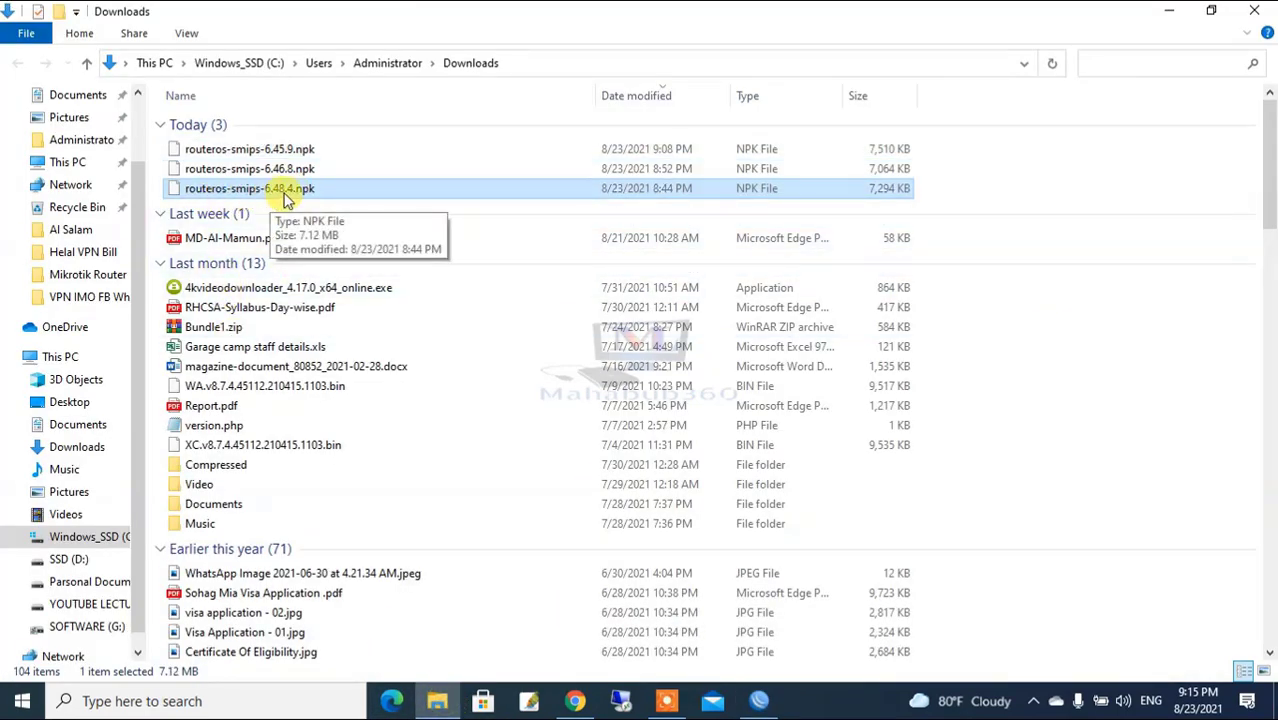
right_click(258, 191)
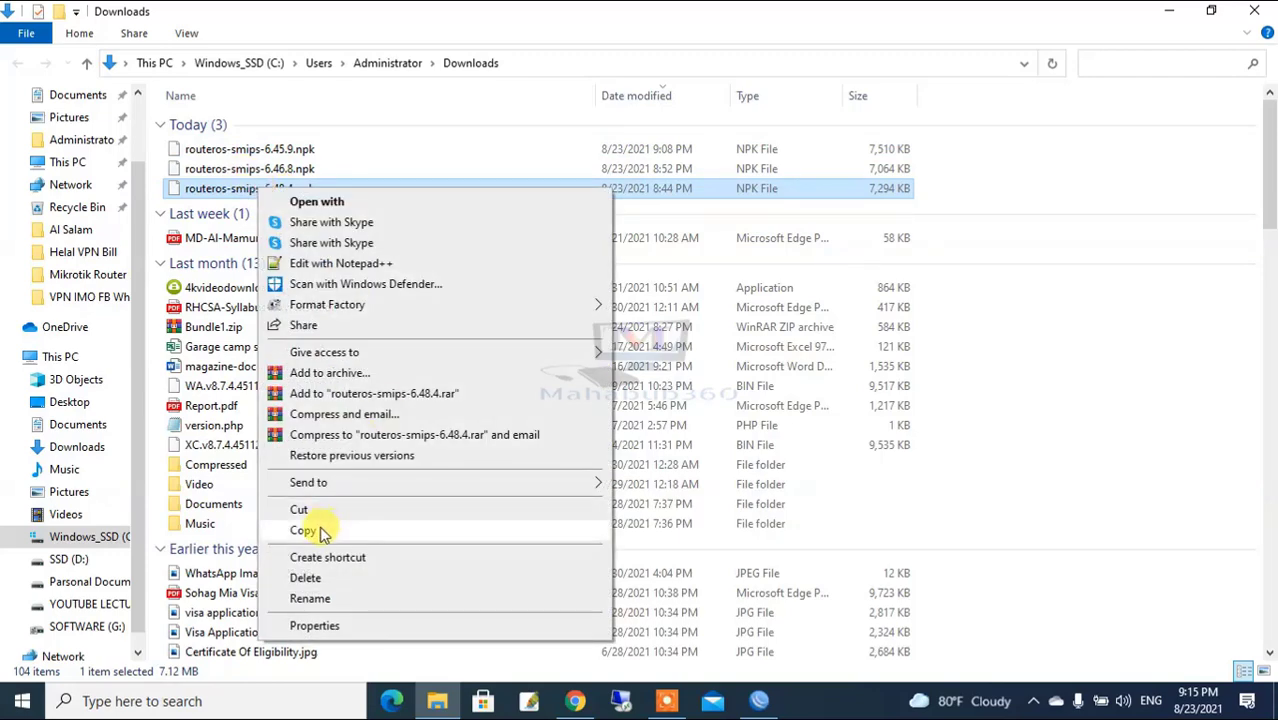
left_click(320, 531)
left_click(759, 701)
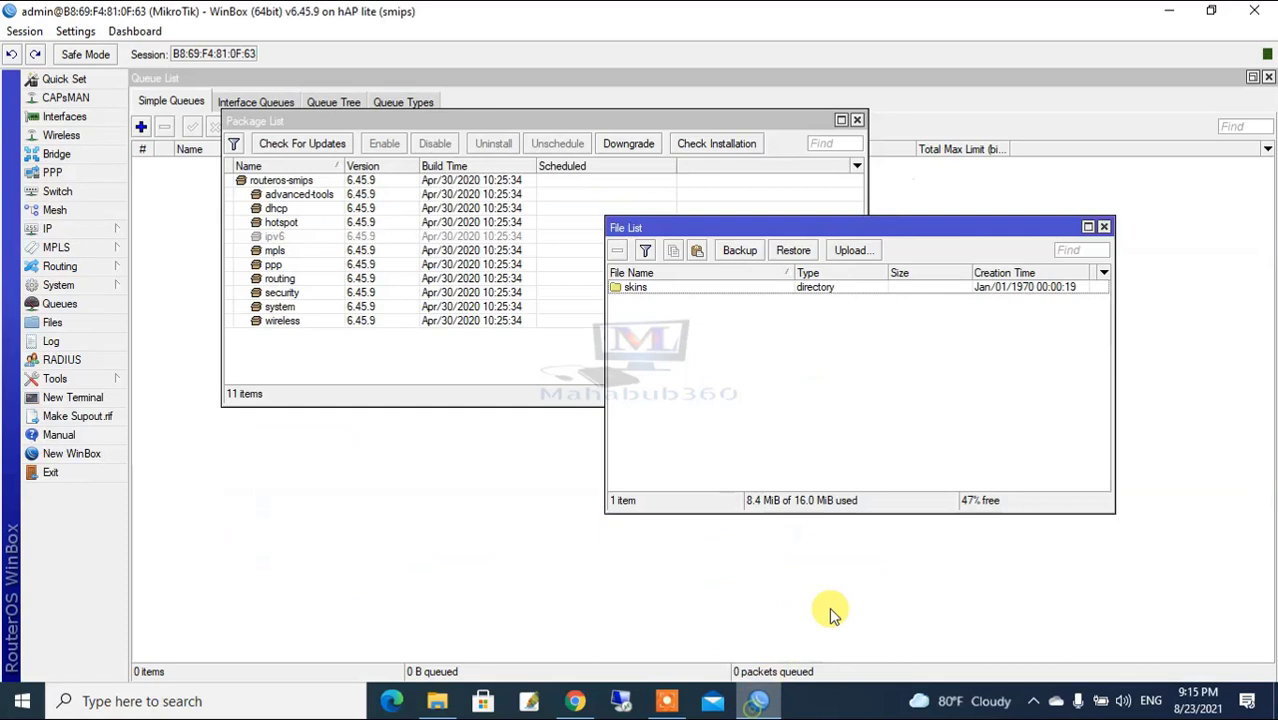
left_click(697, 252)
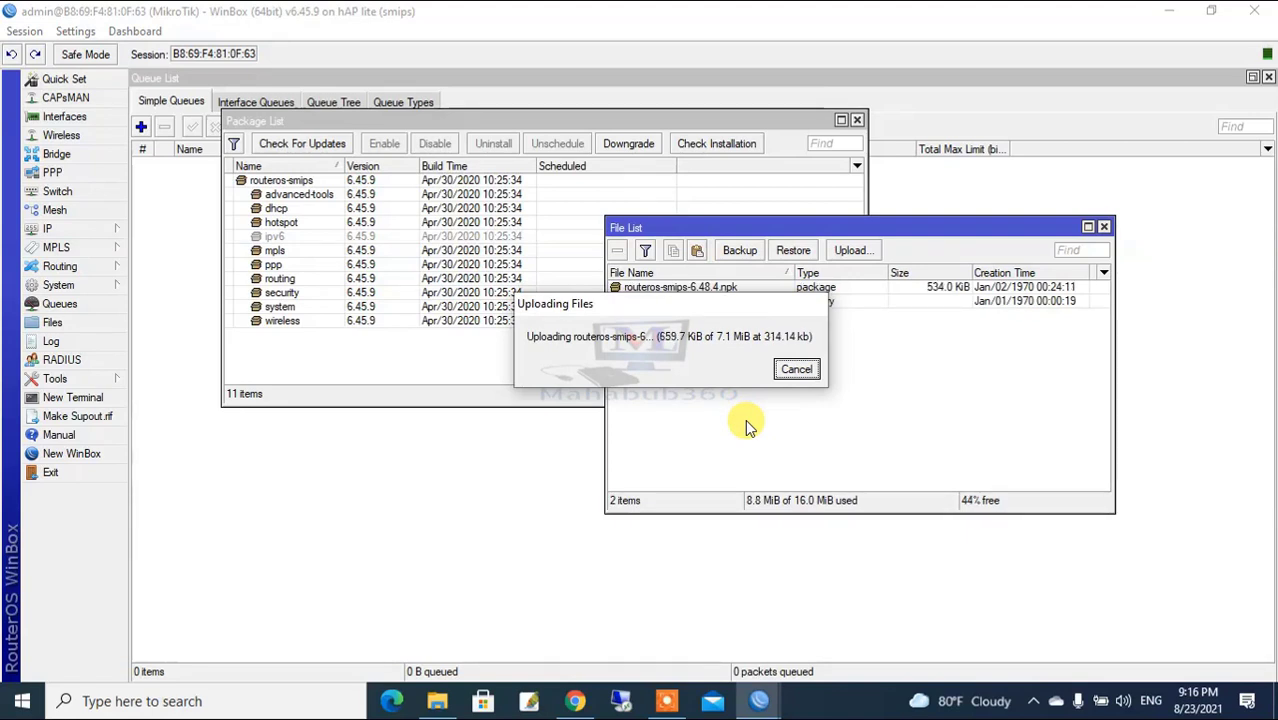
left_click_drag(646, 307, 357, 216)
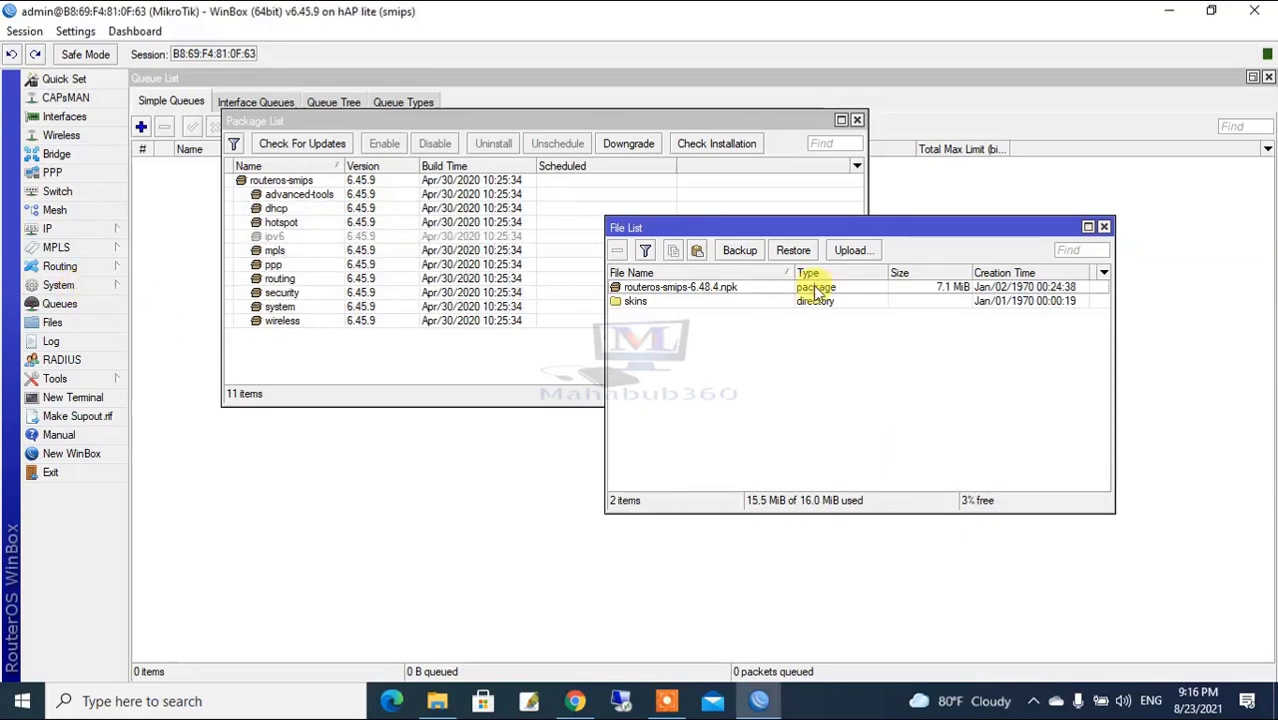
- Select the uploaded 6.48.4 package file, reboot the router, and confirm the restart
left_click(720, 288)
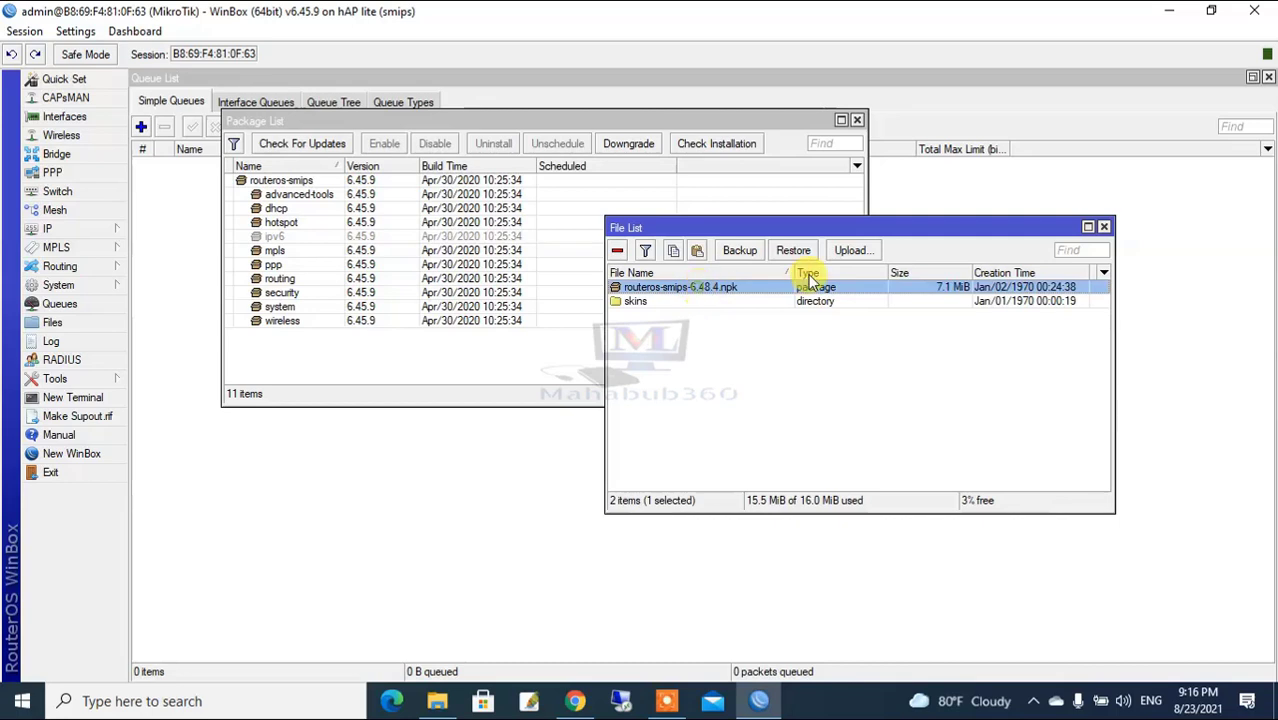
left_click(100, 285)
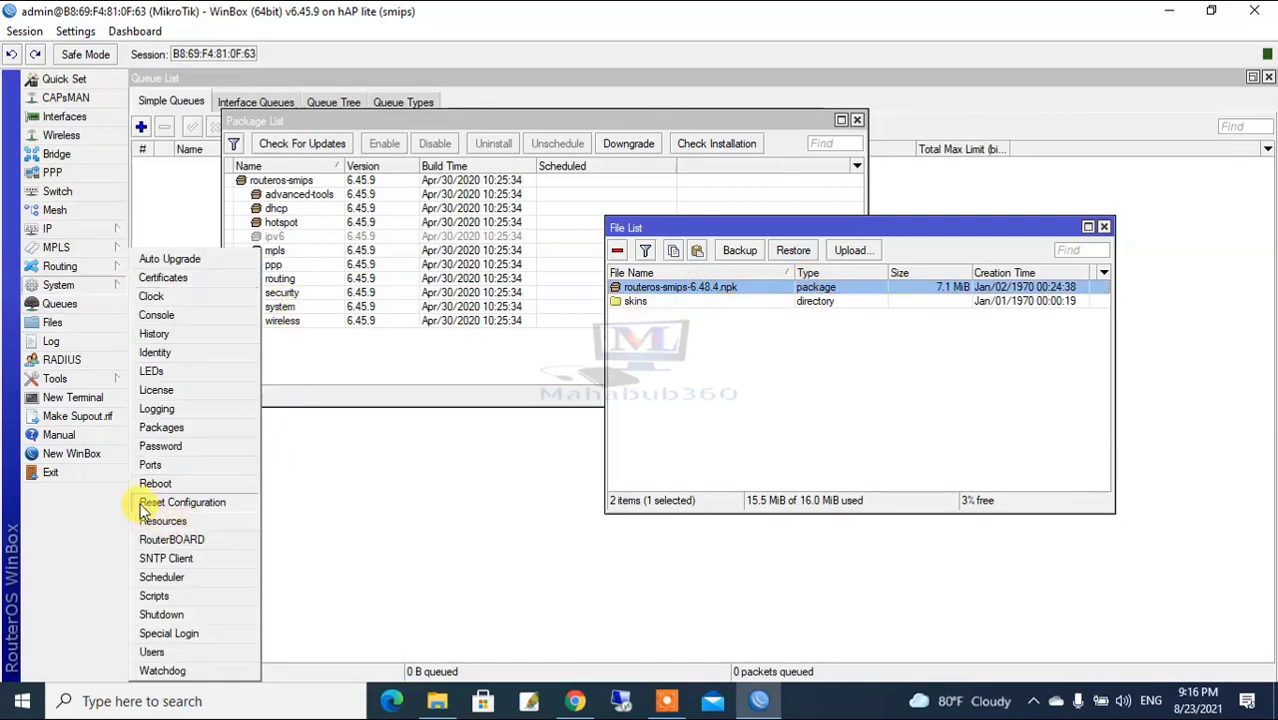
left_click(232, 484)
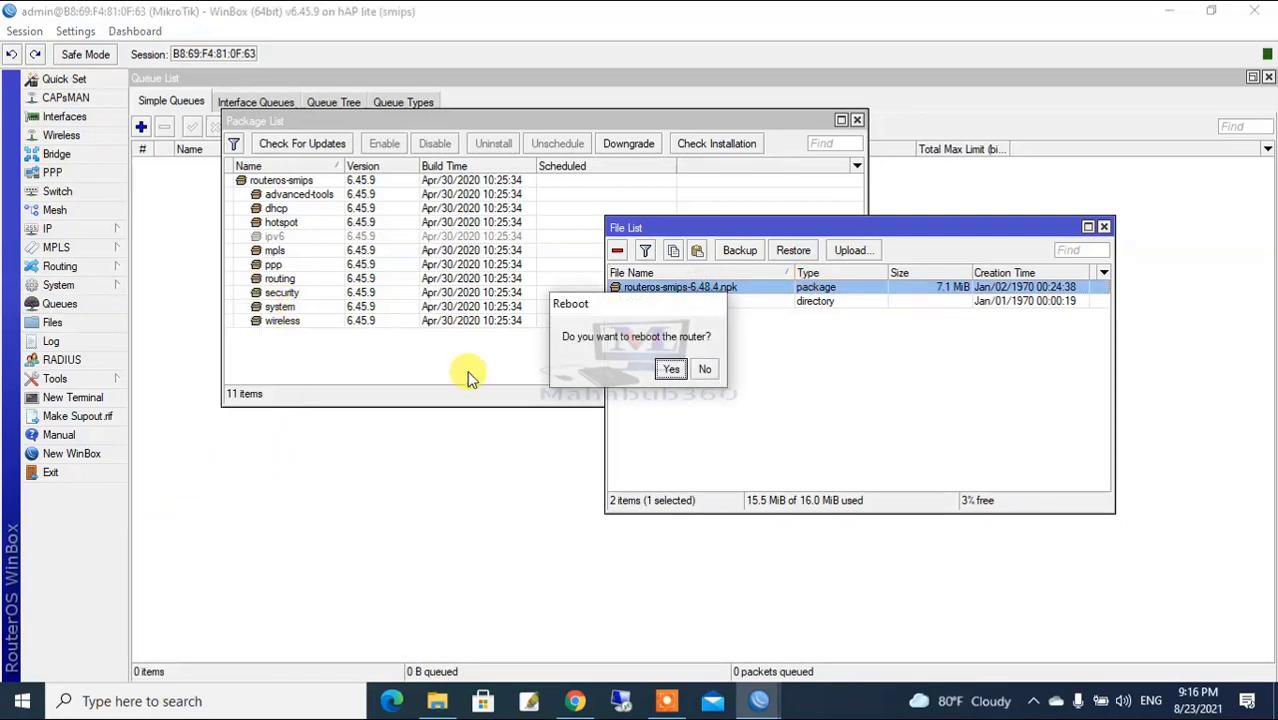
left_click(668, 370)
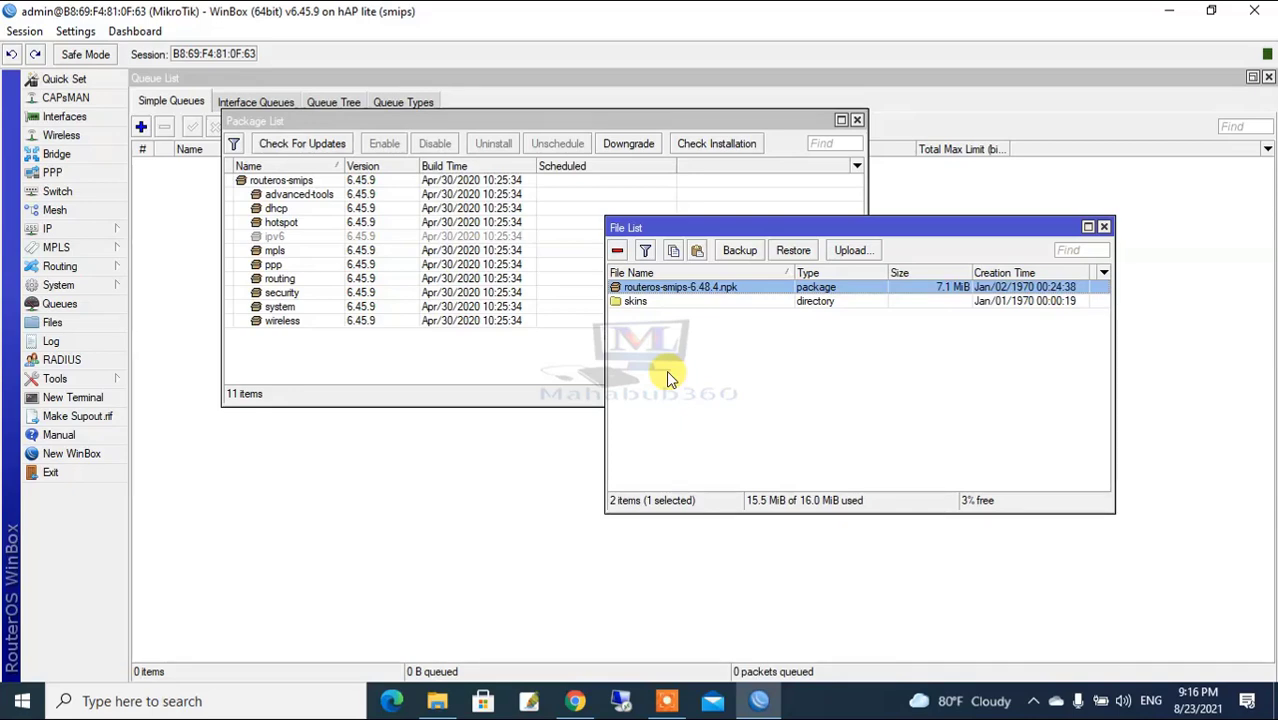
- Return to the WinBox login window, refresh the neighbors, and connect to the RB941-2nD router
key("alt+Tab")
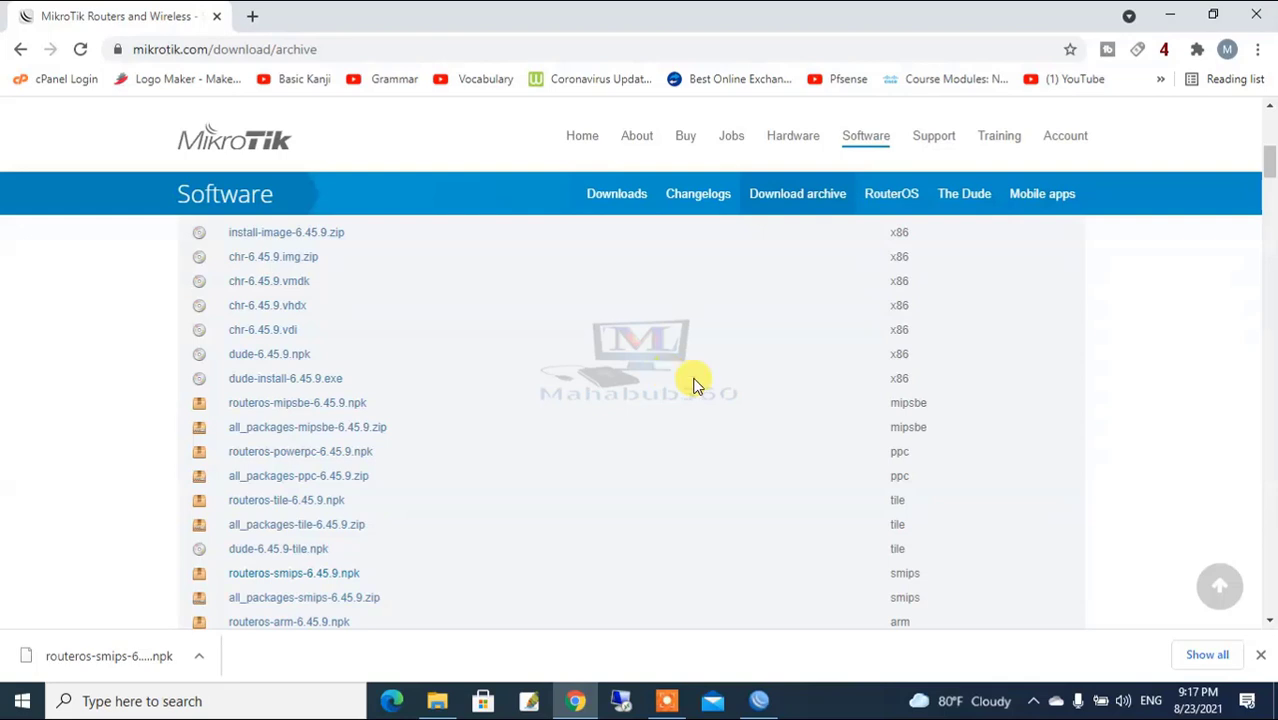
left_click(759, 701)
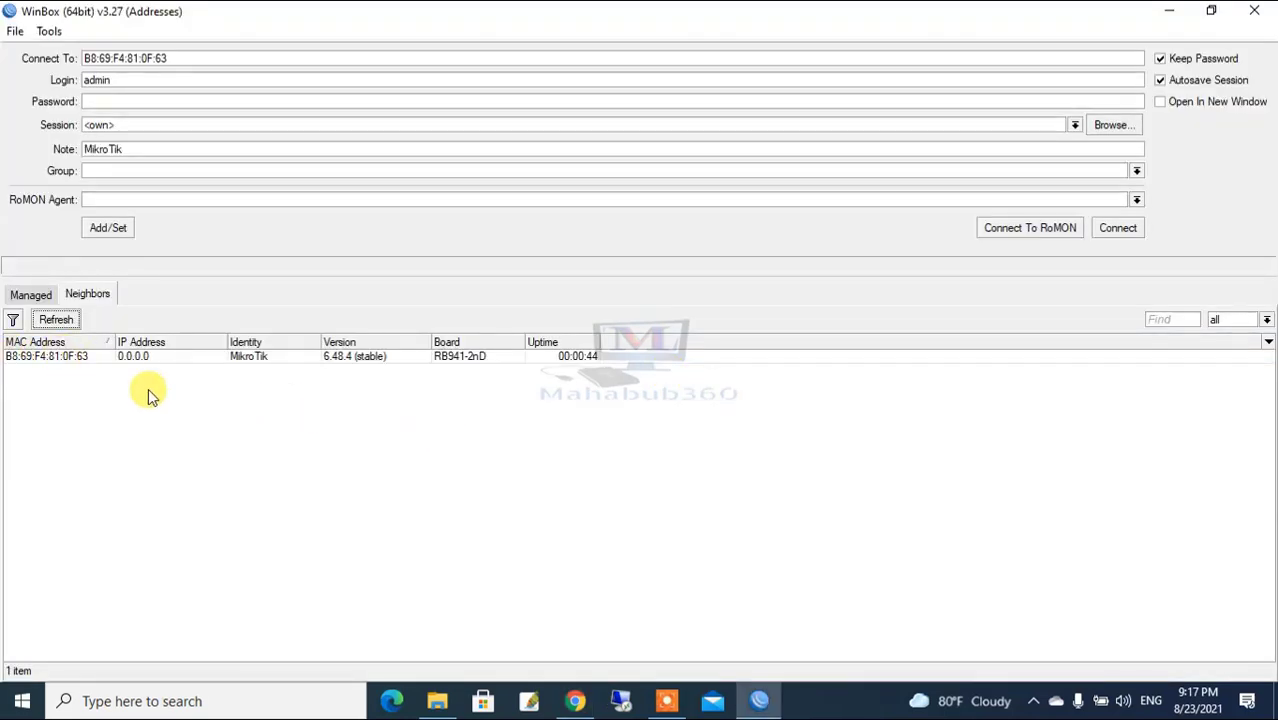
left_click(55, 319)
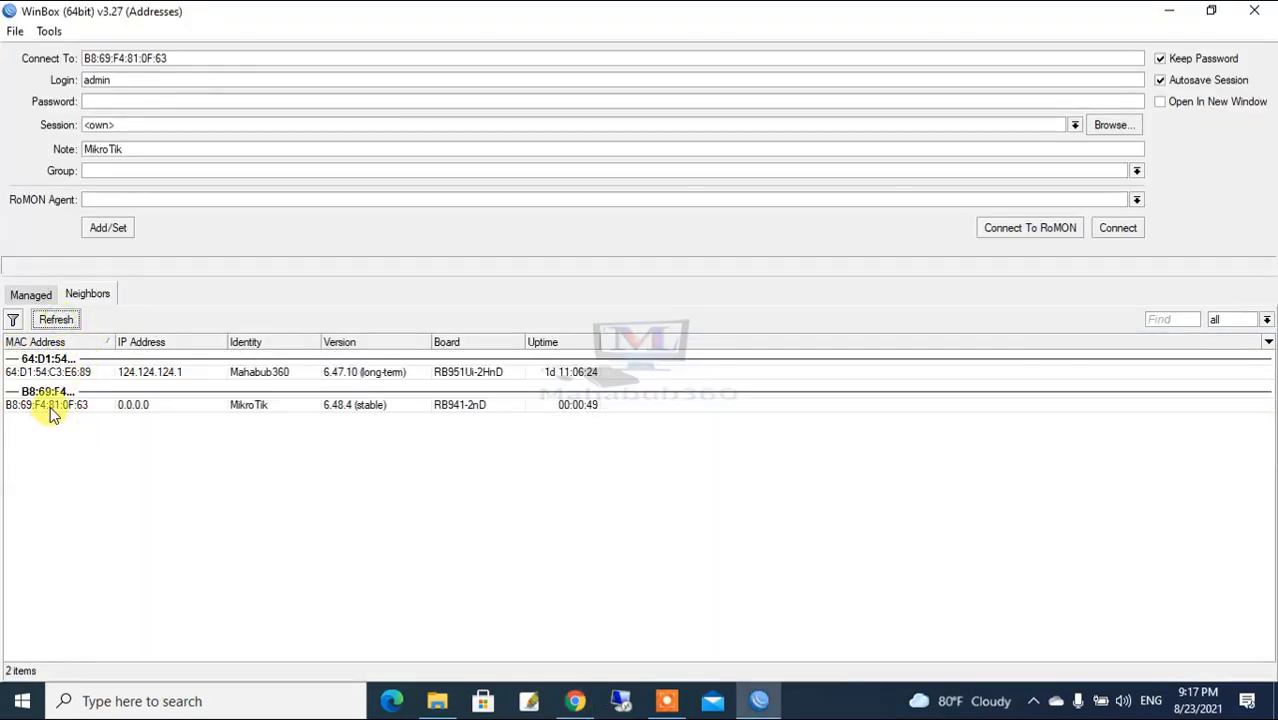
left_click(50, 406)
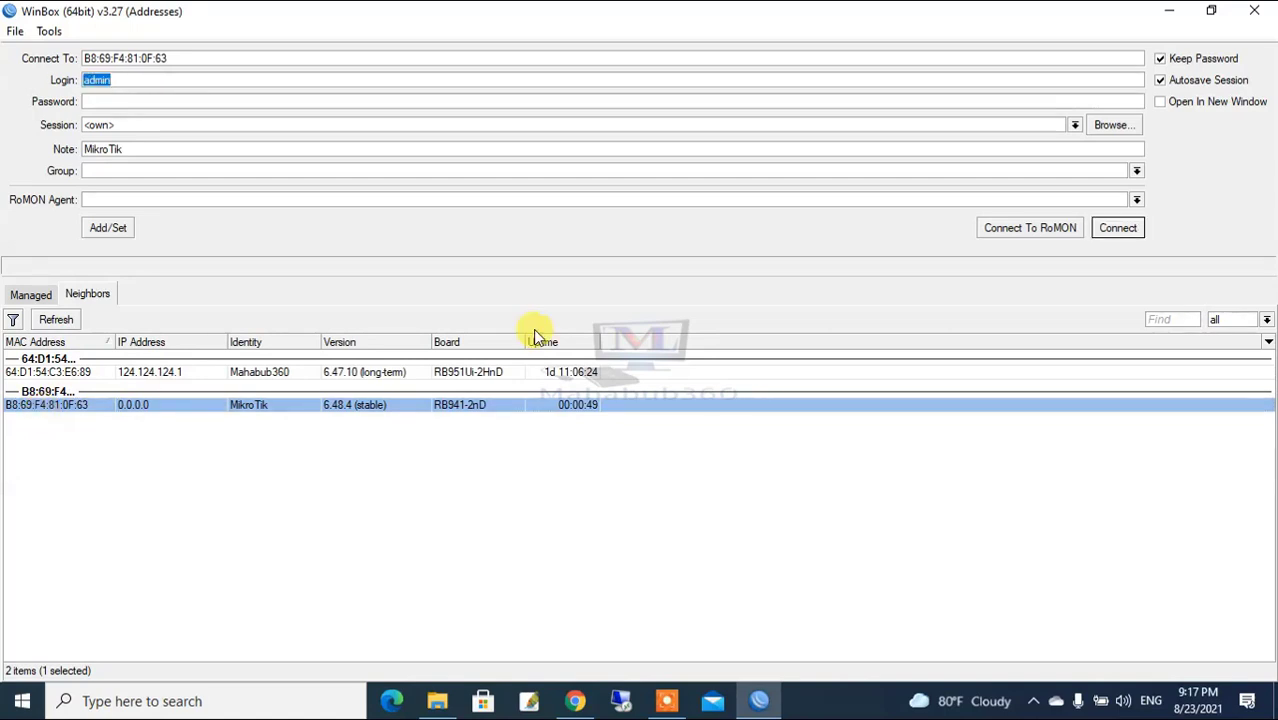
left_click(1118, 228)
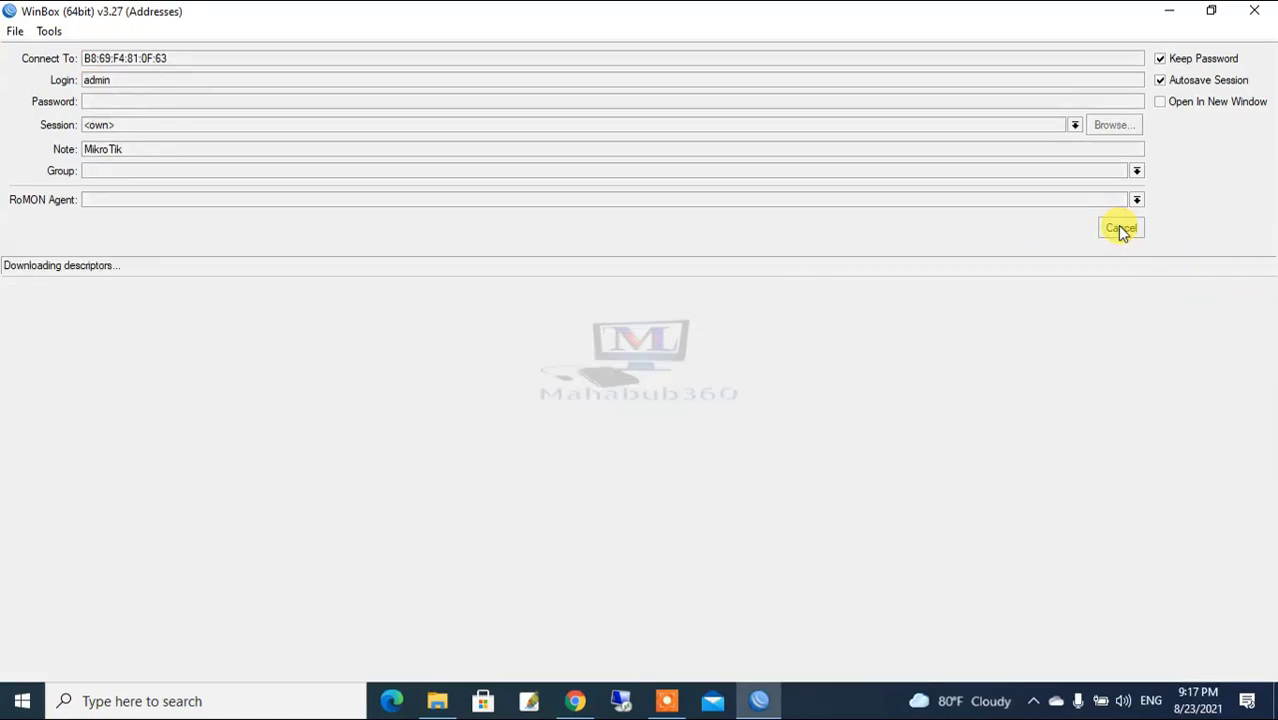